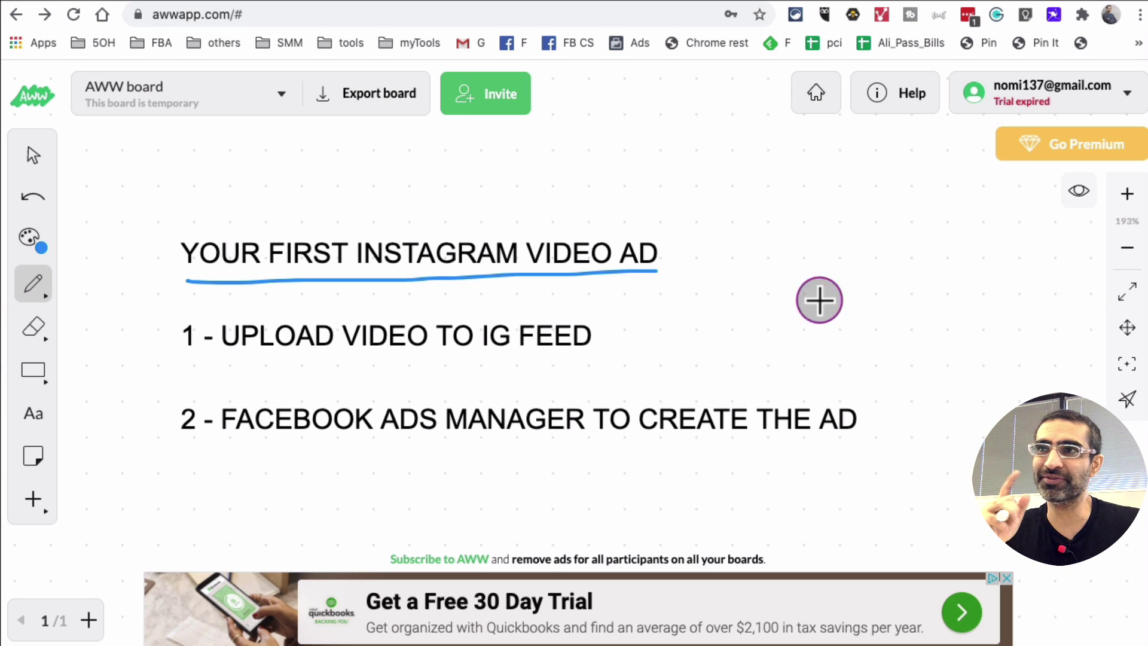
# Step: Box the whiteboard title with the pencil, and tick and underline both numbered lines beneath it
pyautogui.moveTo(181, 275)
pyautogui.mouseDown()
pyautogui.moveTo(180, 217)
pyautogui.moveTo(705, 198)
pyautogui.moveTo(653, 267)
pyautogui.moveTo(622, 272)
pyautogui.mouseUp()
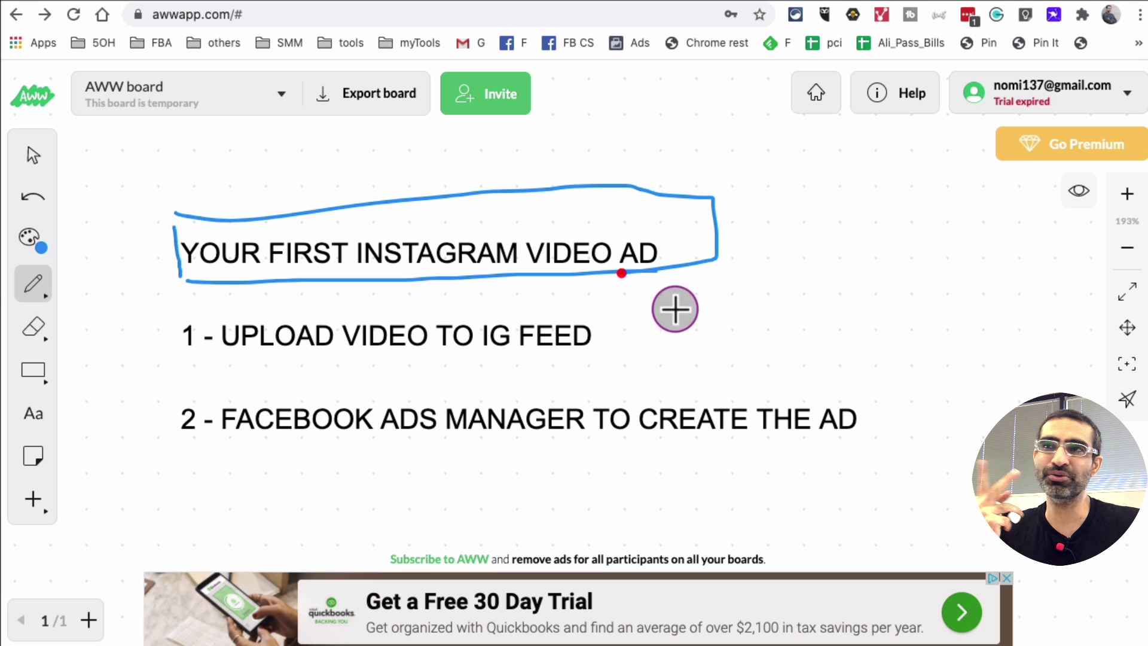
pyautogui.moveTo(136, 328); pyautogui.dragTo(198, 312)
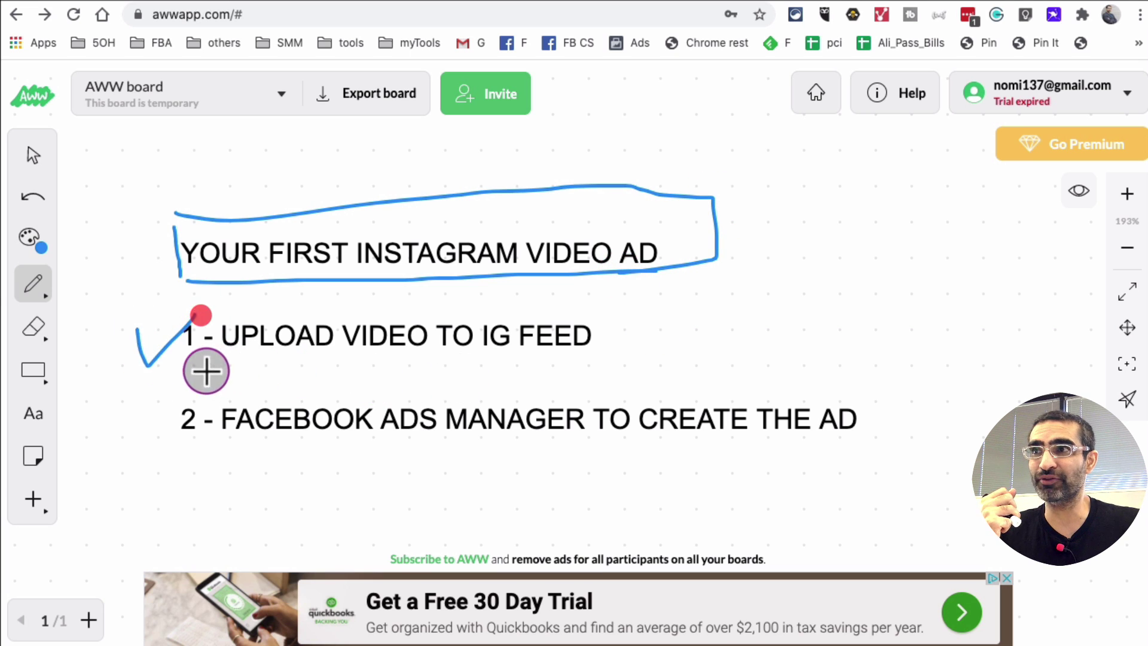
pyautogui.moveTo(201, 370); pyautogui.dragTo(606, 371)
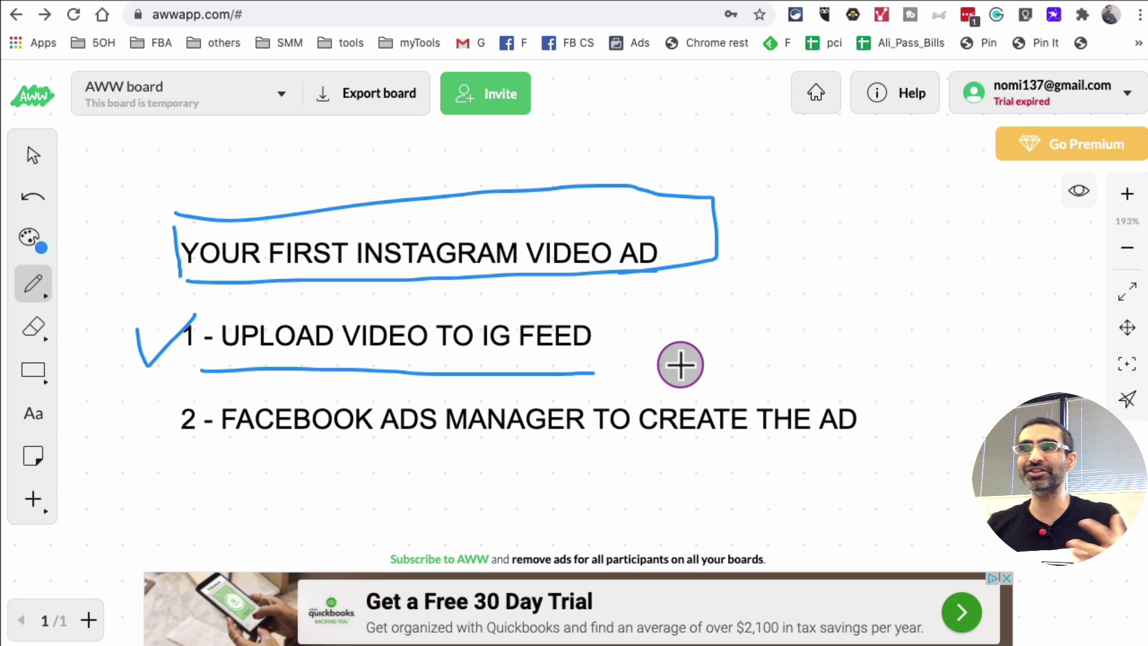
pyautogui.moveTo(142, 423); pyautogui.dragTo(213, 404)
pyautogui.moveTo(189, 457); pyautogui.dragTo(903, 449)
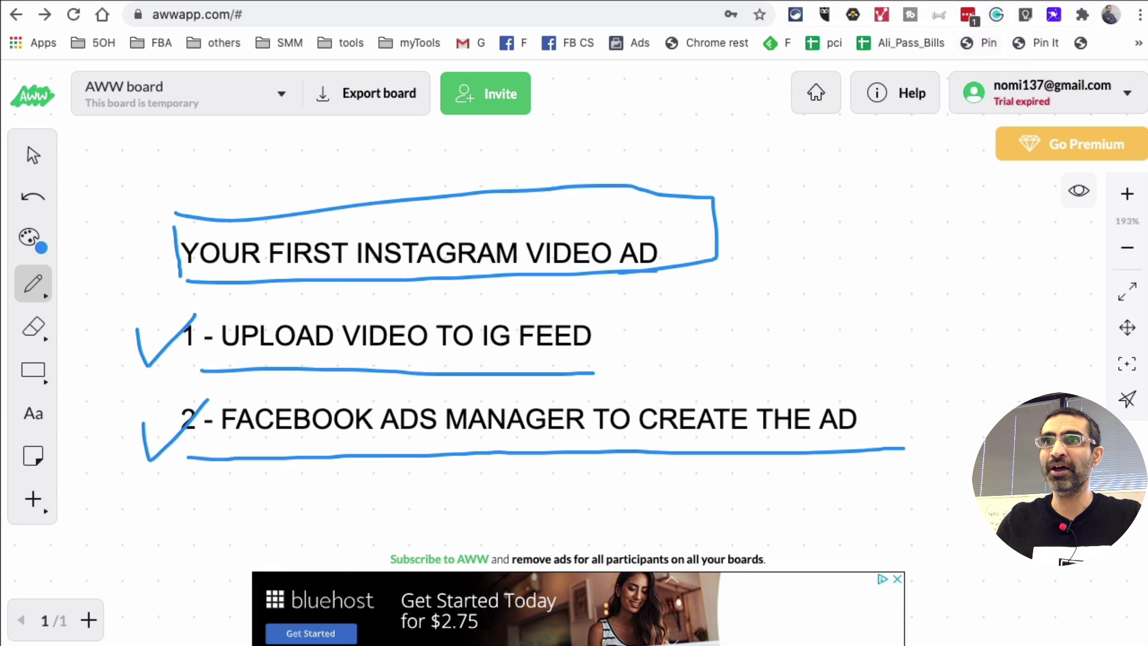
# Step: Draw a curved arrow and freehand marks beside the "UPLOAD VIDEO TO IG FEED" line
pyautogui.moveTo(601, 319)
pyautogui.mouseDown()
pyautogui.moveTo(630, 328)
pyautogui.moveTo(619, 373)
pyautogui.mouseUp()
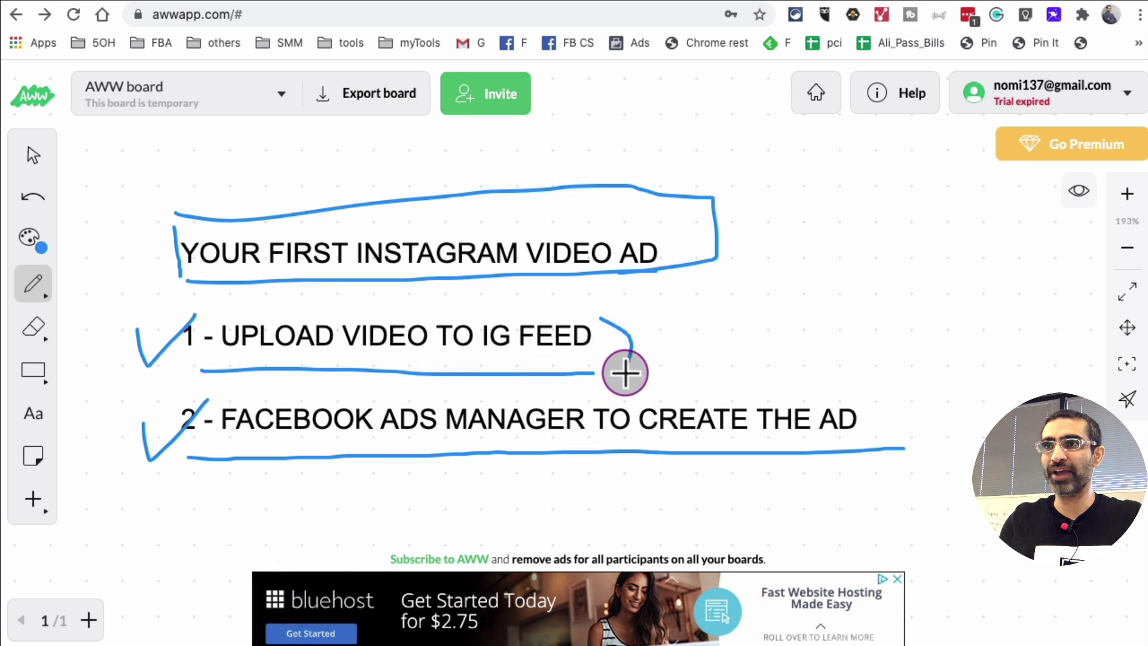
pyautogui.moveTo(683, 308)
pyautogui.mouseDown()
pyautogui.moveTo(681, 350)
pyautogui.moveTo(745, 318)
pyautogui.moveTo(772, 328)
pyautogui.mouseUp()
pyautogui.moveTo(643, 380); pyautogui.dragTo(822, 346)
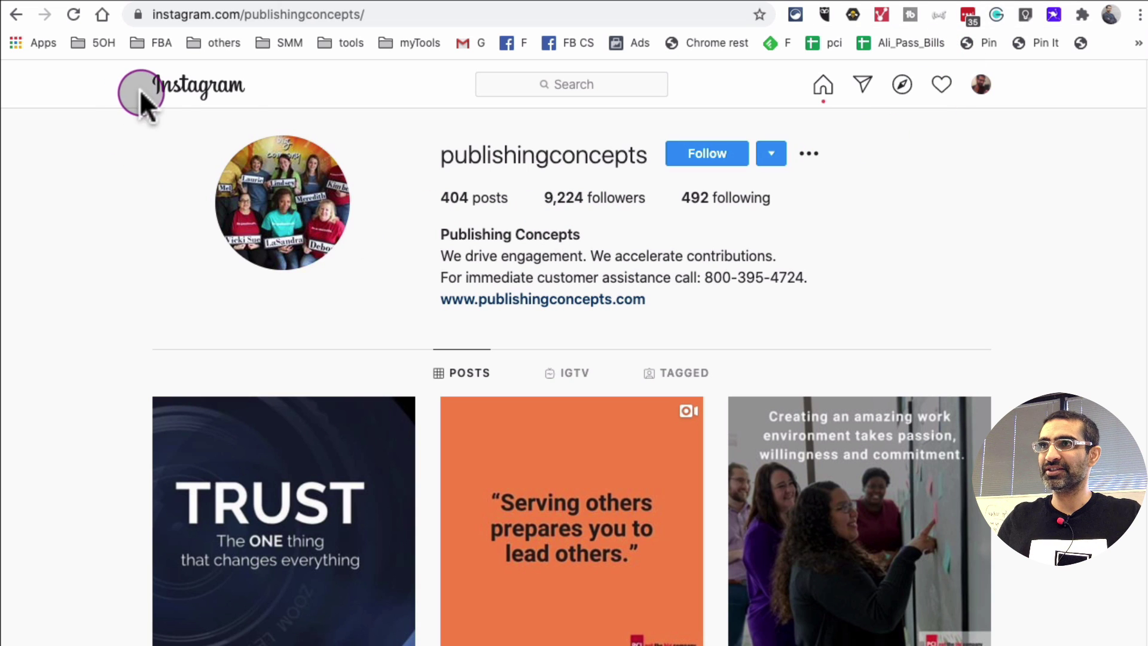
# Step: Look through the posts on the publishingconcepts Instagram profile
pyautogui.doubleClick(452, 150)
pyautogui.scroll(-9, 950, 329)
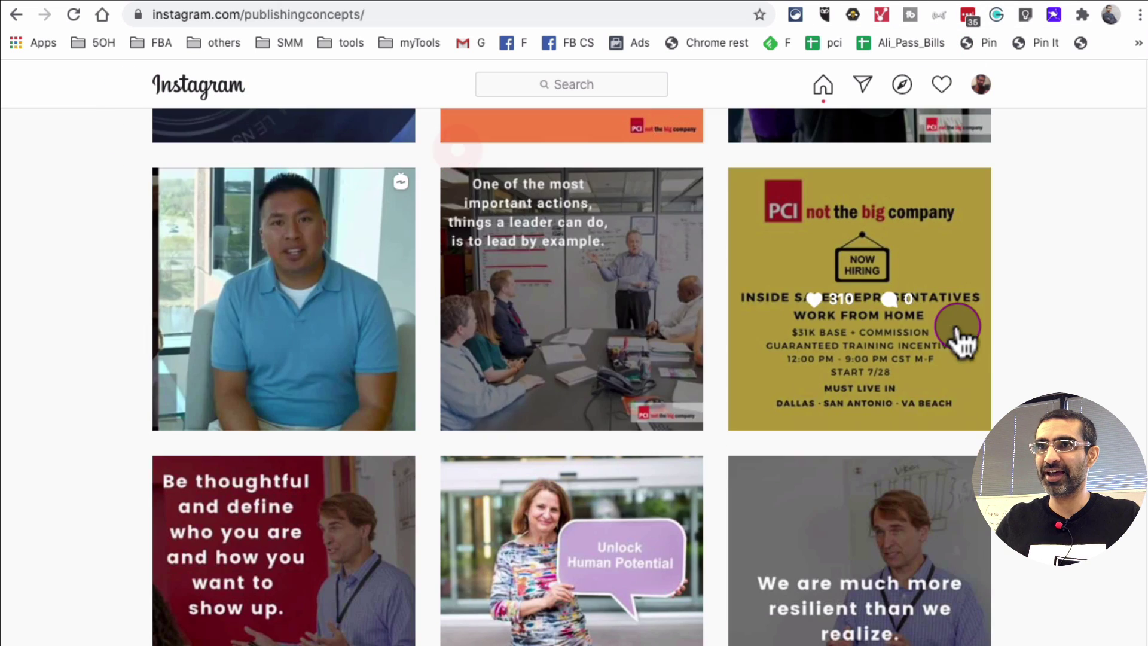
pyautogui.scroll(-3, 610, 389)
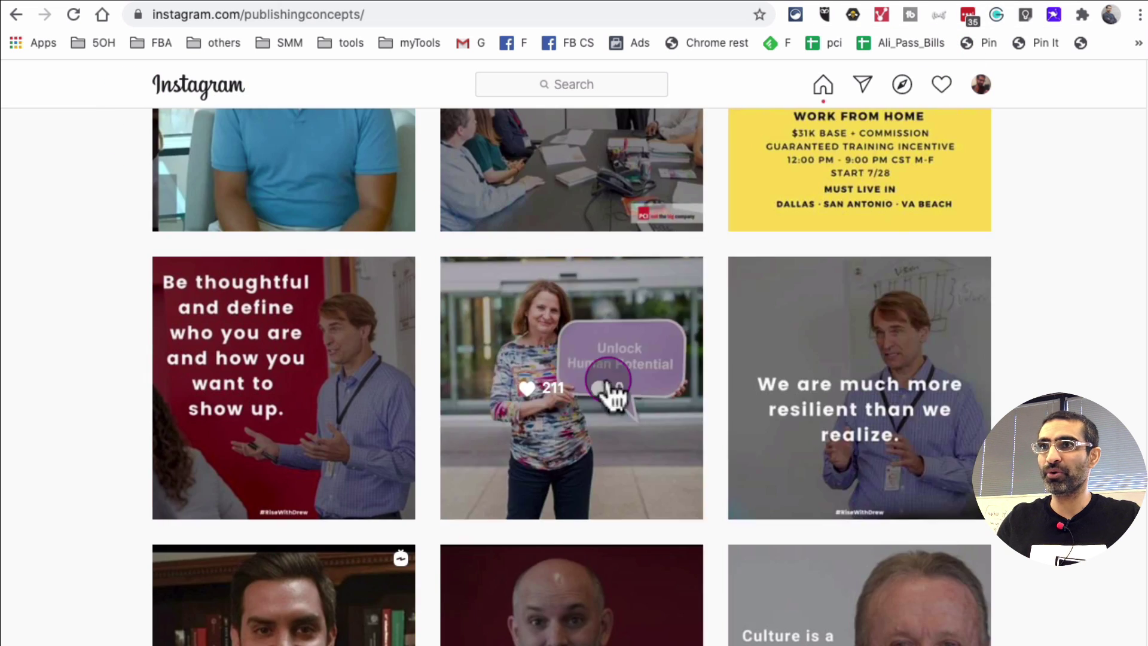
pyautogui.scroll(12, 741, 365)
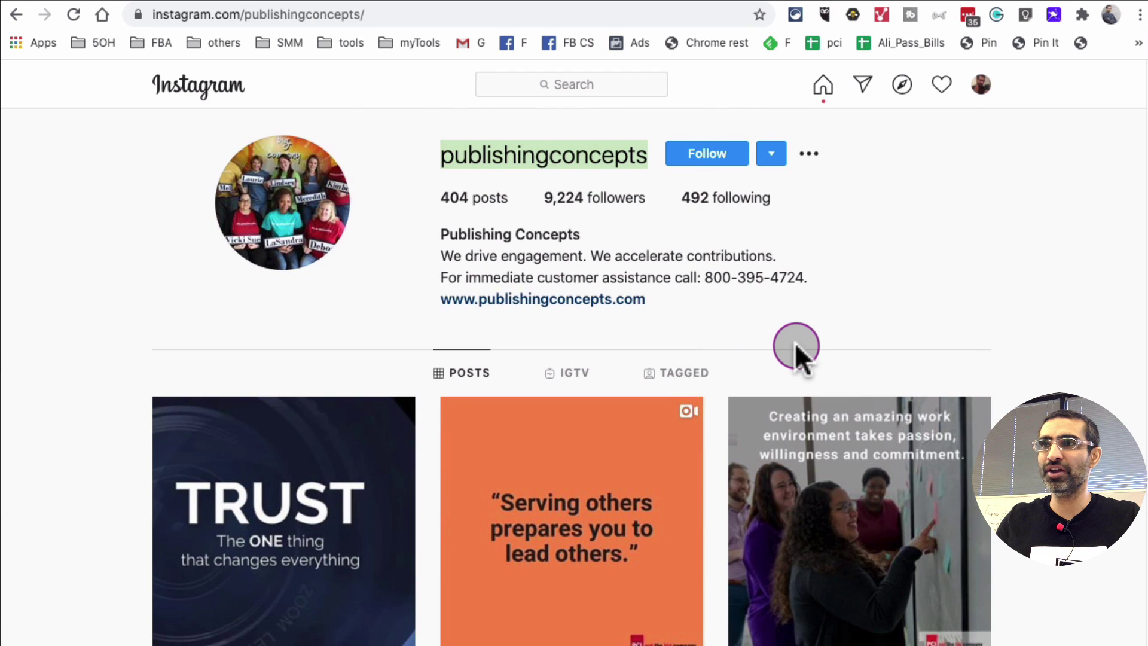
pyautogui.scroll(-1, 804, 344)
pyautogui.scroll(1, 807, 346)
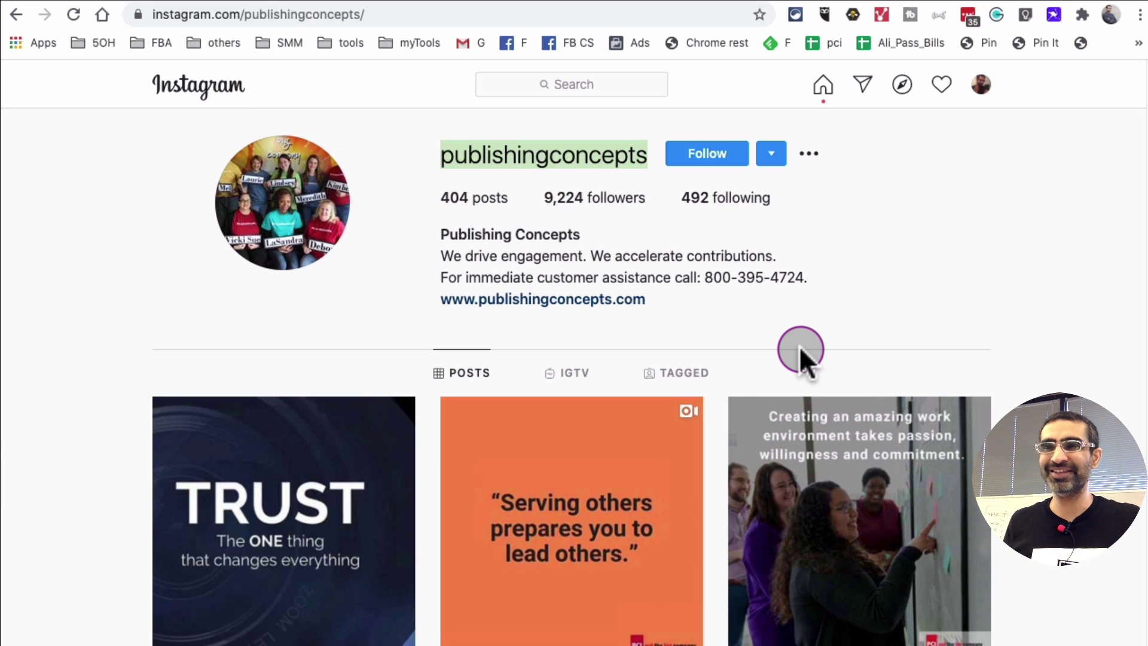
# Step: Open Facebook Creator Studio in a new browser tab and bring up its list of connected Instagram accounts
pyautogui.hotkey('ctrl', 't')
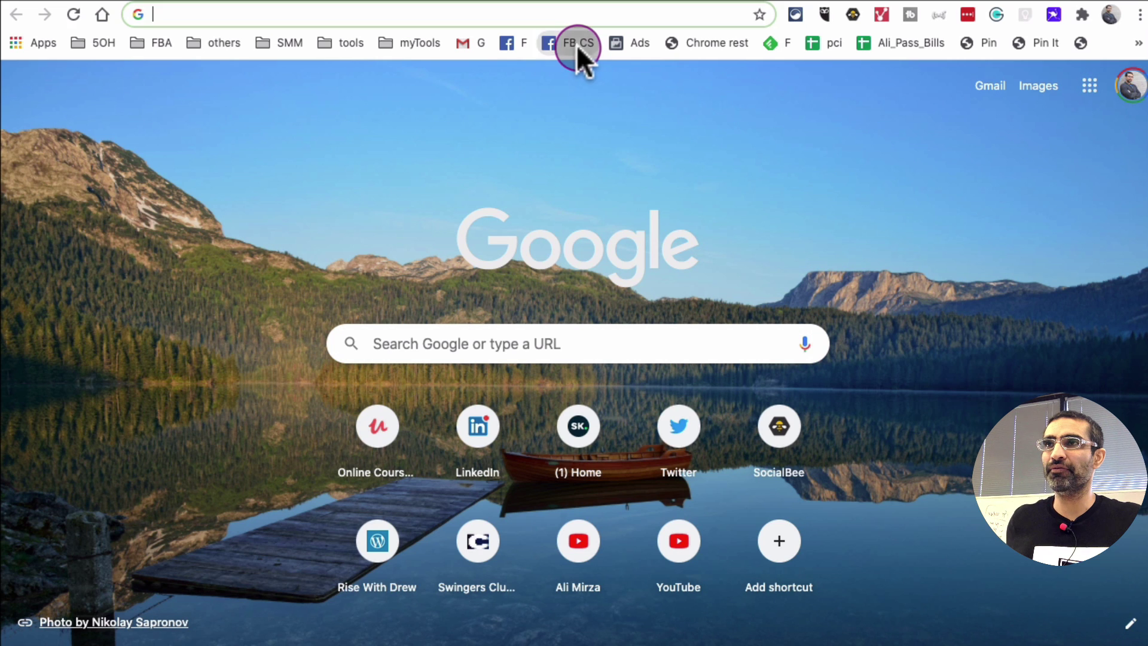
pyautogui.click(576, 44)
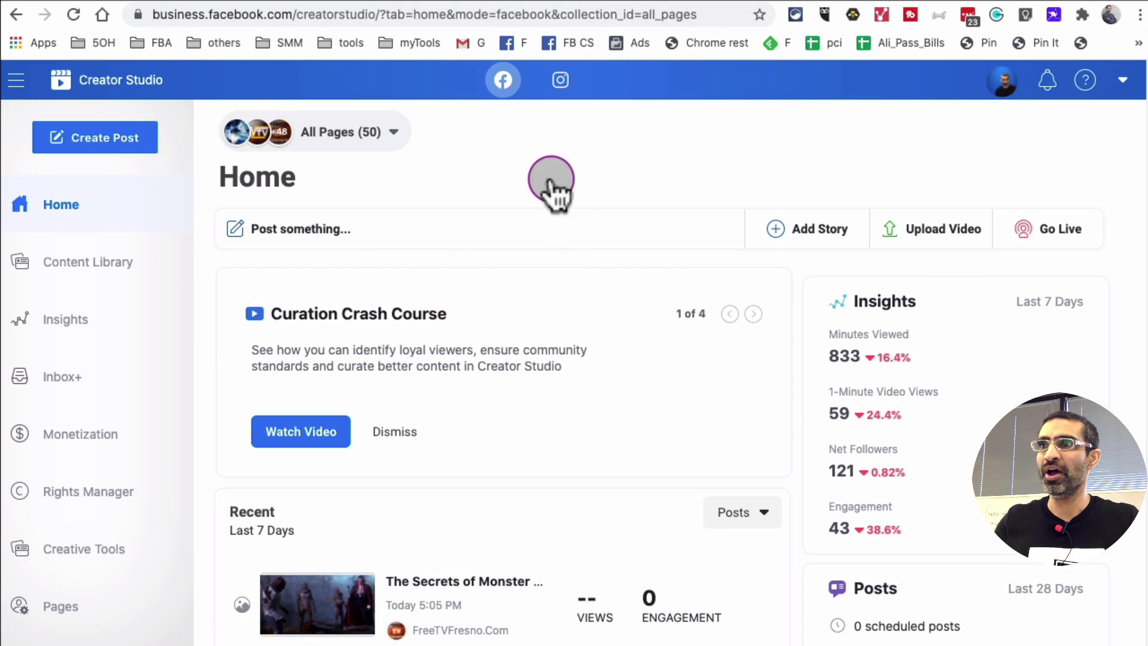
pyautogui.click(562, 83)
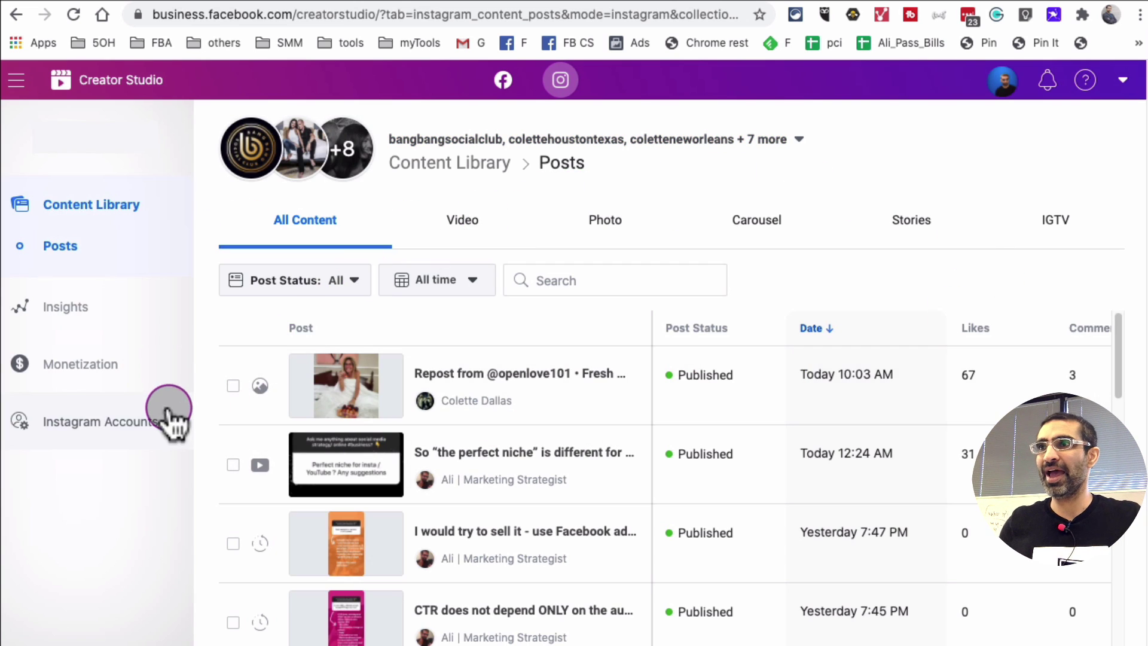
pyautogui.click(112, 419)
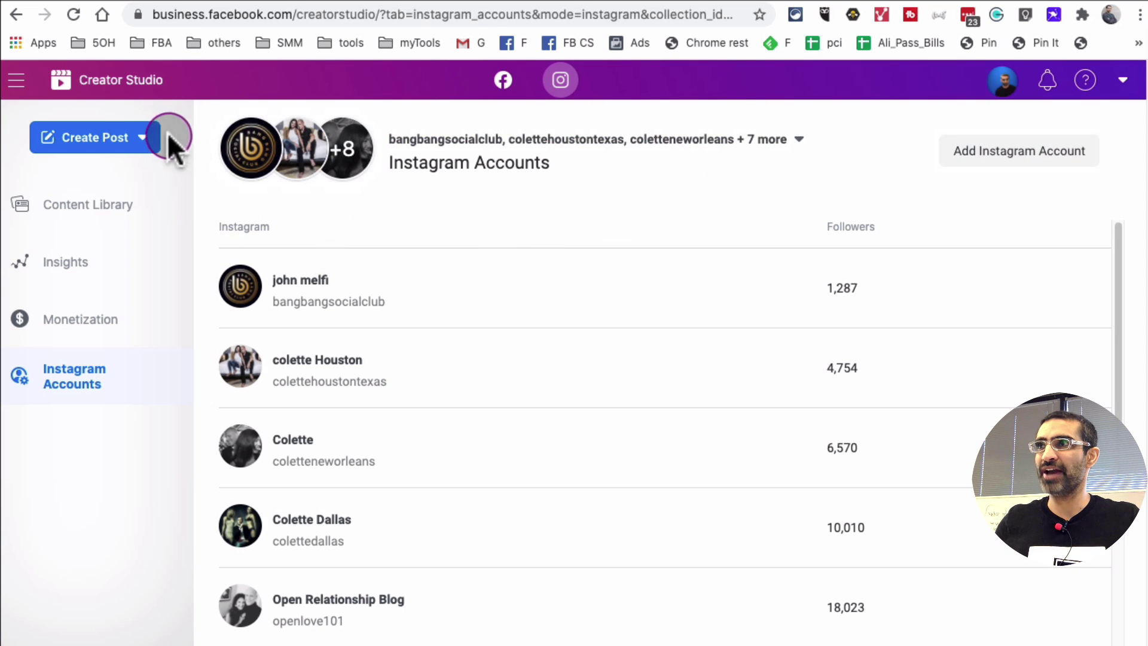
# Step: Start a new Instagram Feed post for the Publishing Concepts account
pyautogui.click(133, 137)
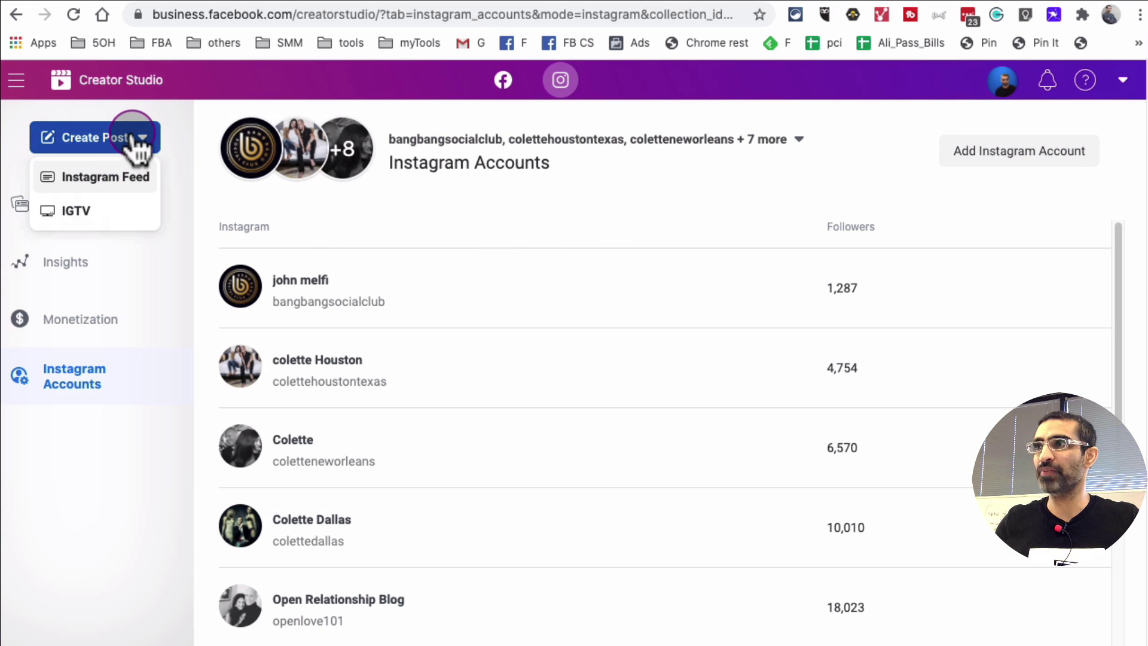
pyautogui.click(120, 177)
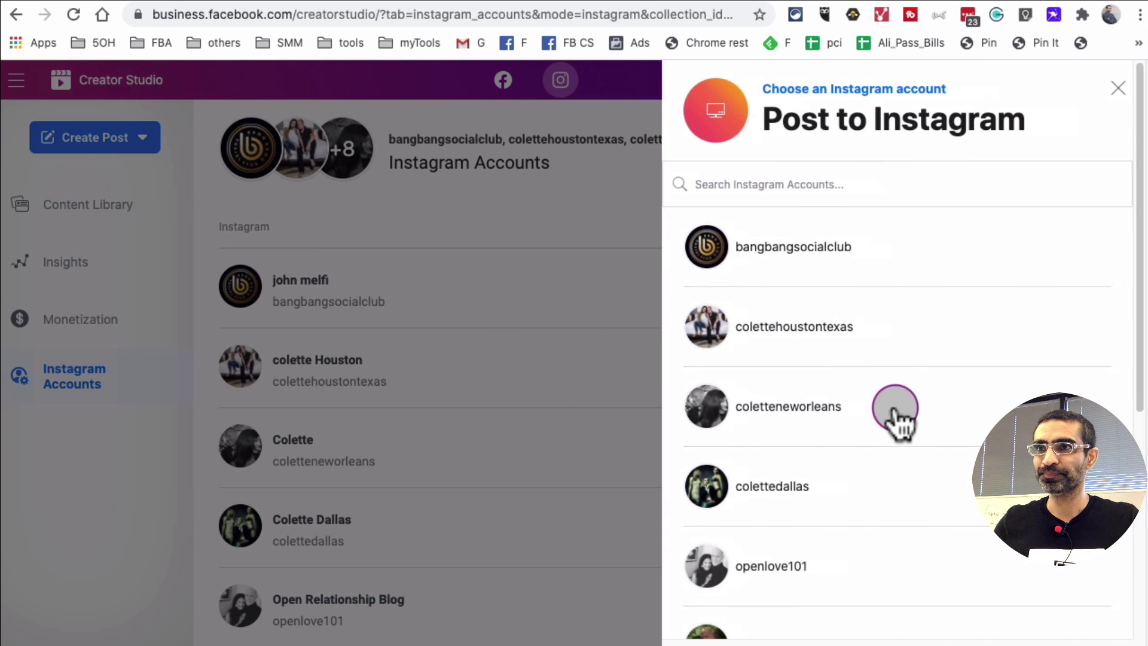
pyautogui.scroll(-6, 895, 413)
pyautogui.click(771, 362)
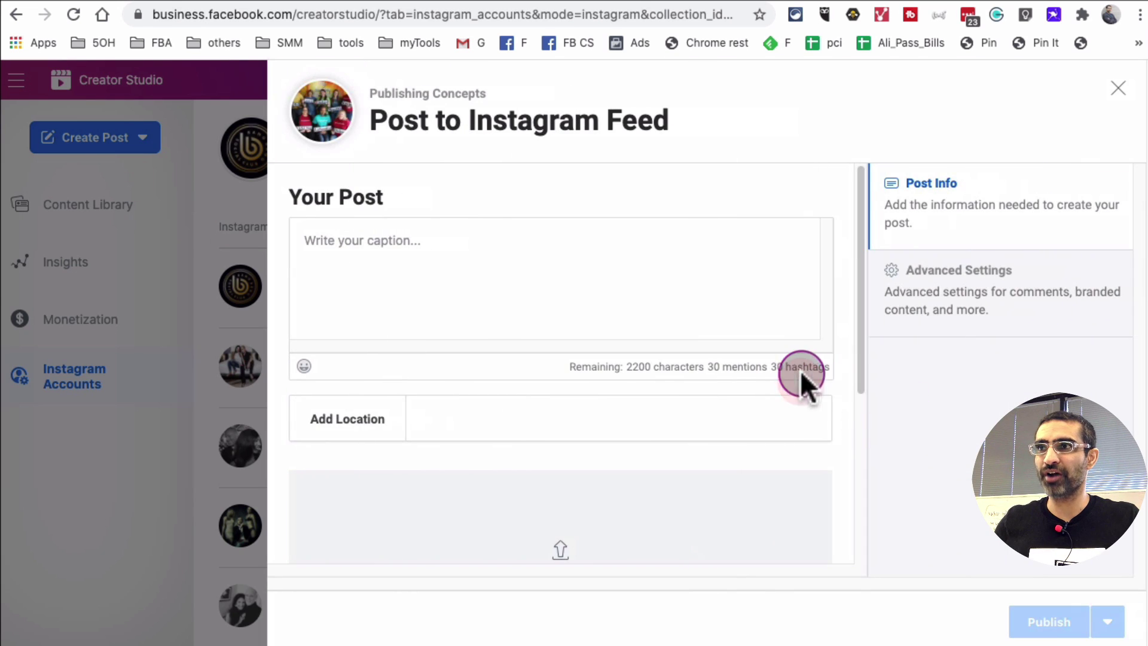
# Step: Preview "pci - animated videos.mp4" from the July 12 2020 folder and upload it as the post's content
pyautogui.scroll(-4, 749, 390)
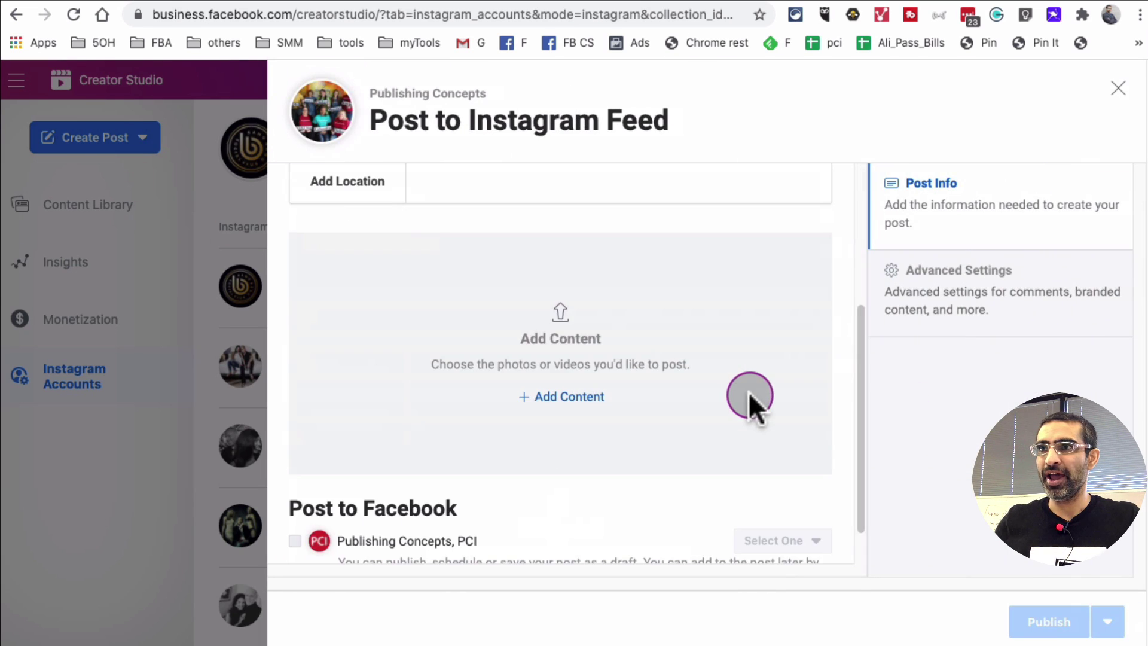
pyautogui.click(580, 399)
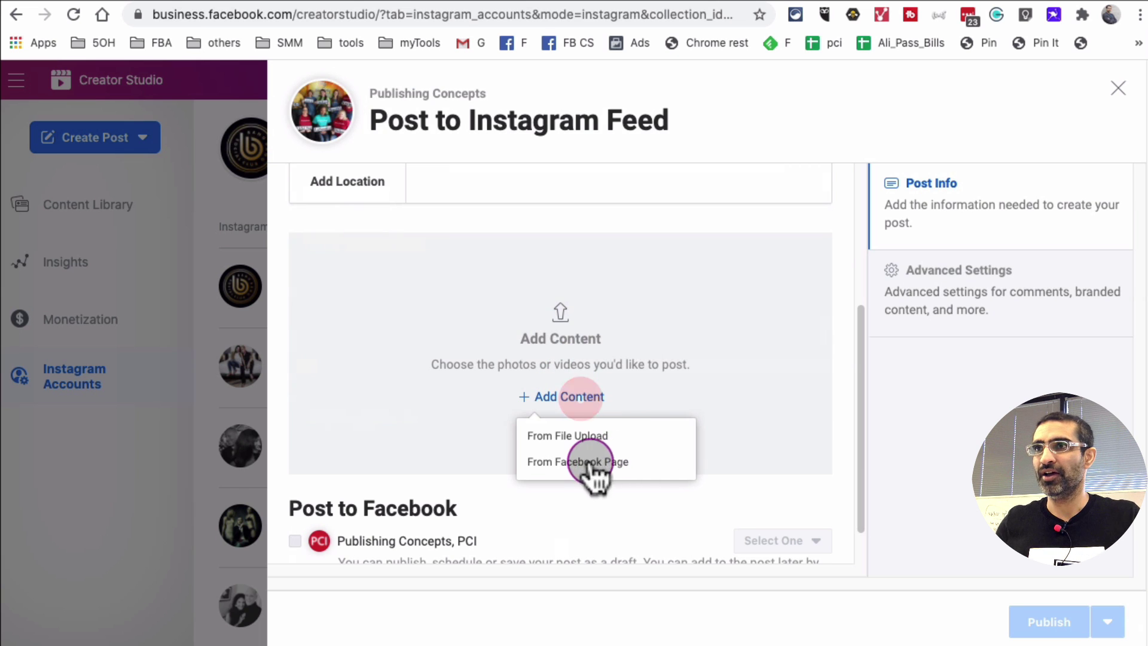
pyautogui.click(589, 435)
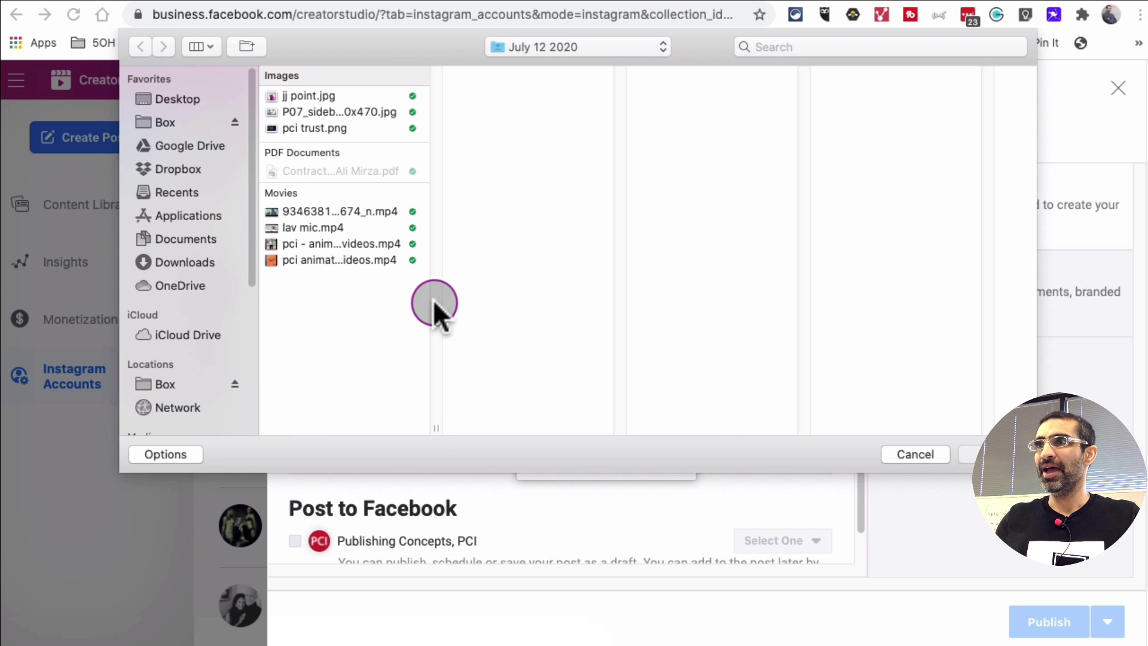
pyautogui.click(366, 243)
pyautogui.press('space')
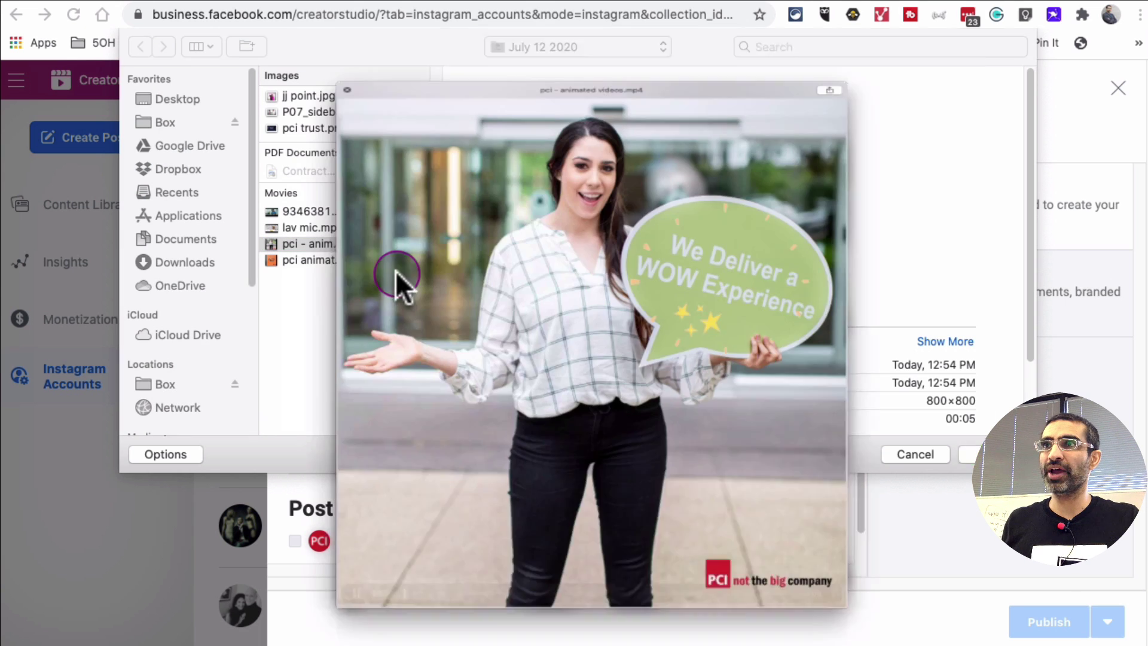
pyautogui.moveTo(860, 42); pyautogui.dragTo(520, 0)
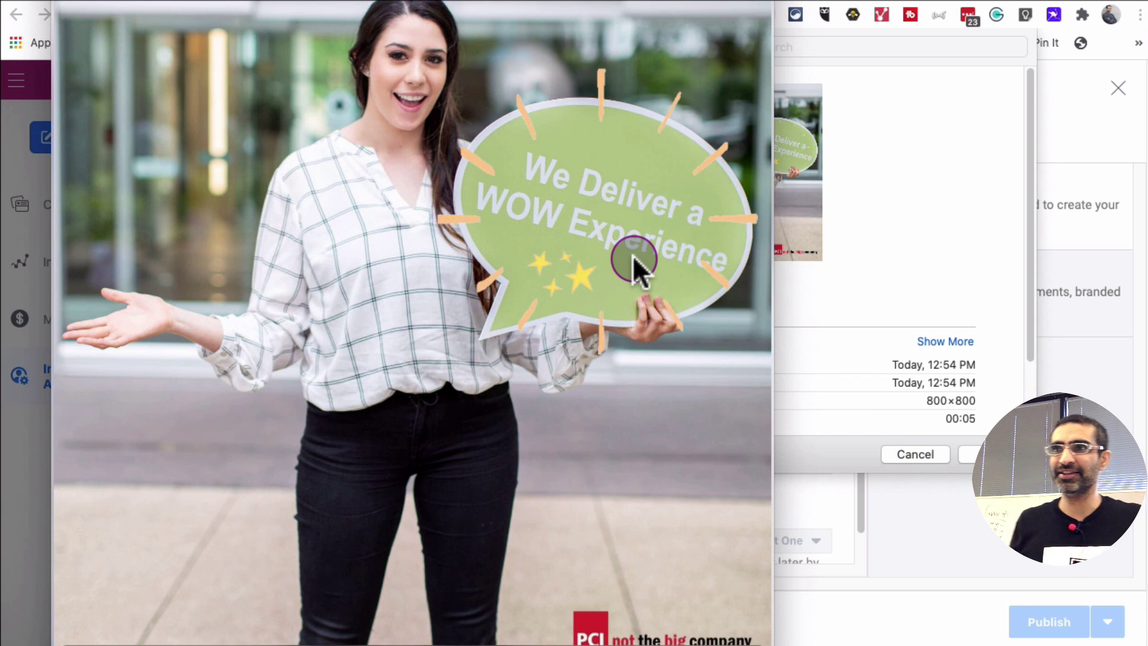
pyautogui.press('space')
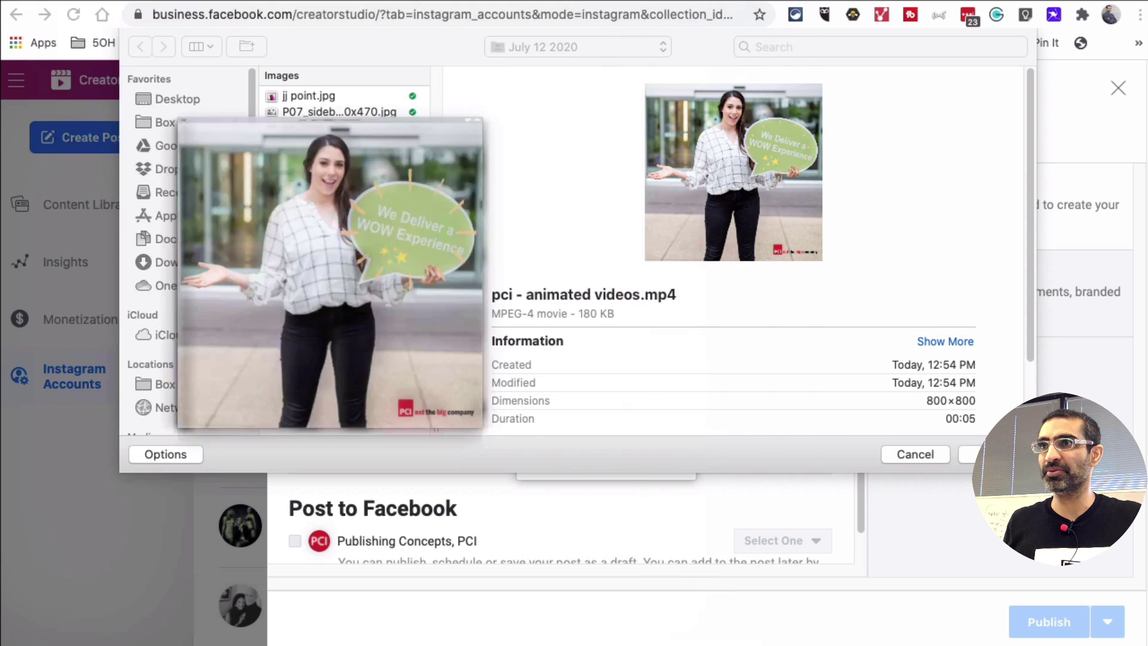
pyautogui.doubleClick(356, 242)
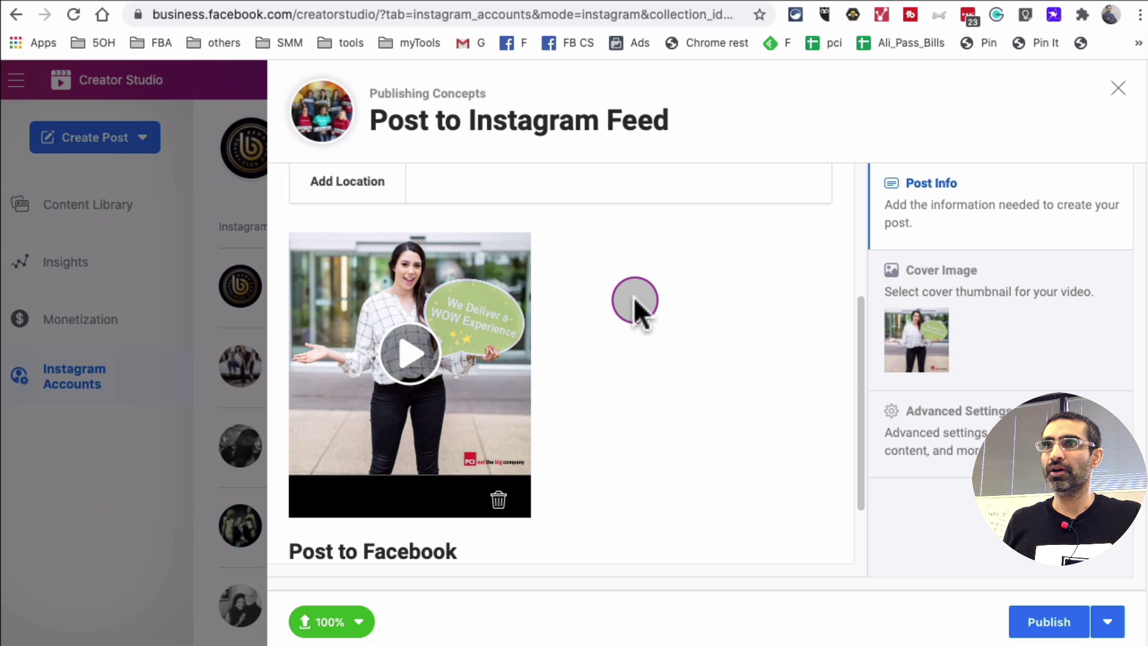
# Step: Paste the prepared caption beginning "People come first at PCI", with its website link and hashtags, into the post
pyautogui.scroll(5, 634, 307)
pyautogui.click(458, 254)
pyautogui.press('super+v')
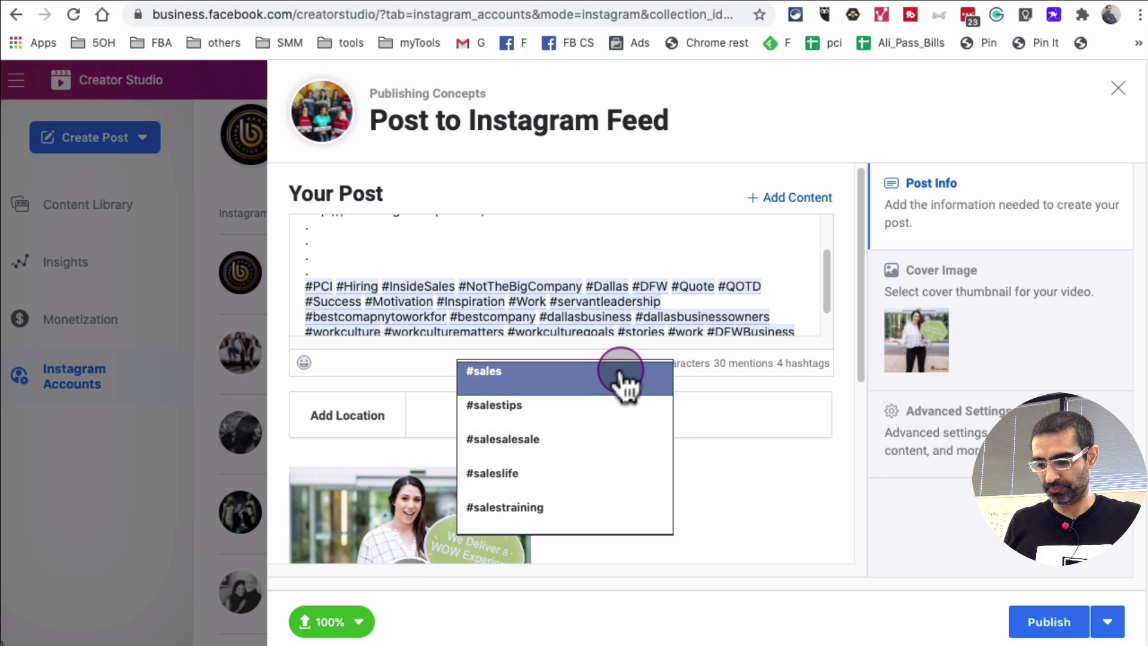
pyautogui.click(622, 376)
# Step: Set the post's location to "Dallas, Texas" and review the rest of the post form
pyautogui.click(539, 413)
pyautogui.write('d')
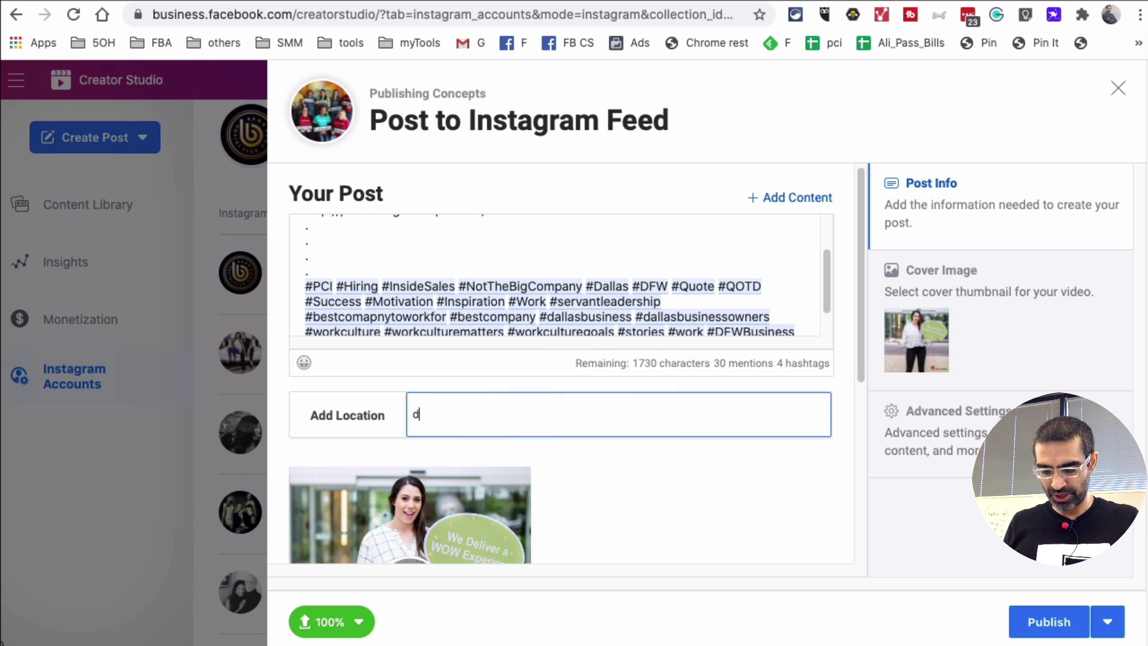
pyautogui.write('allas,')
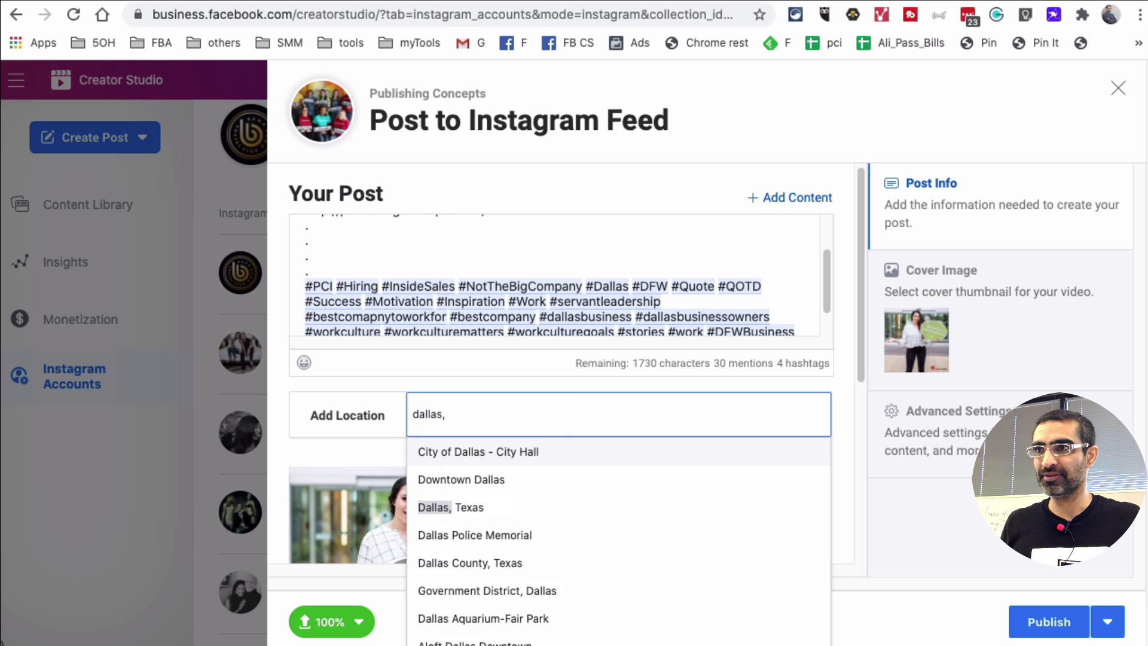
pyautogui.click(549, 506)
pyautogui.scroll(-5, 634, 506)
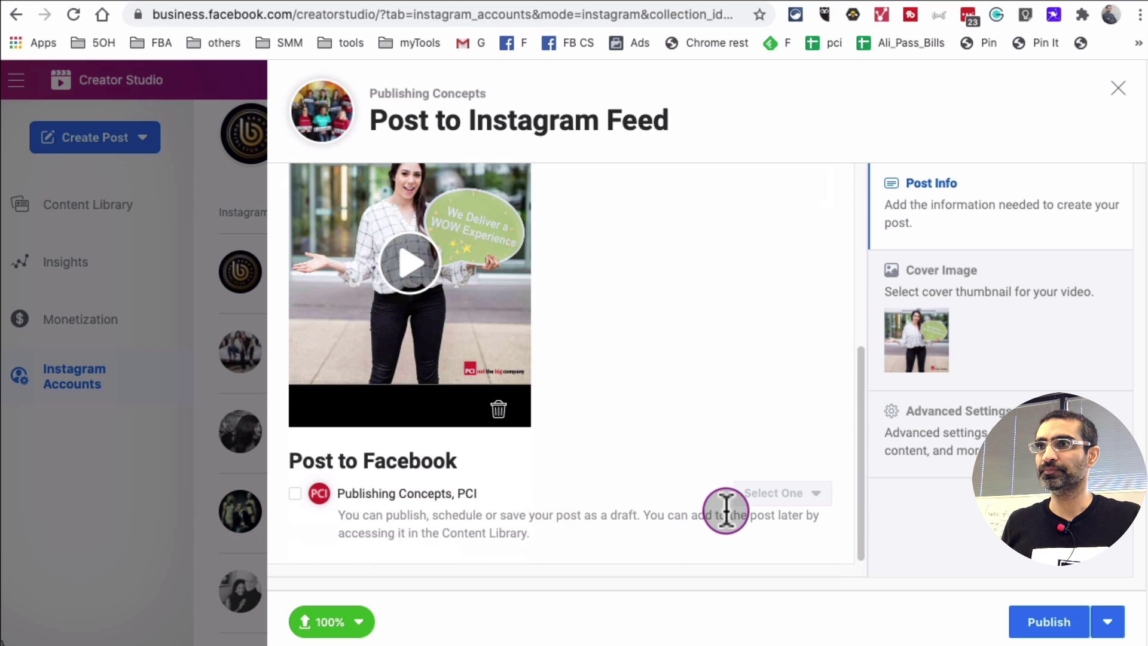
pyautogui.scroll(5, 681, 469)
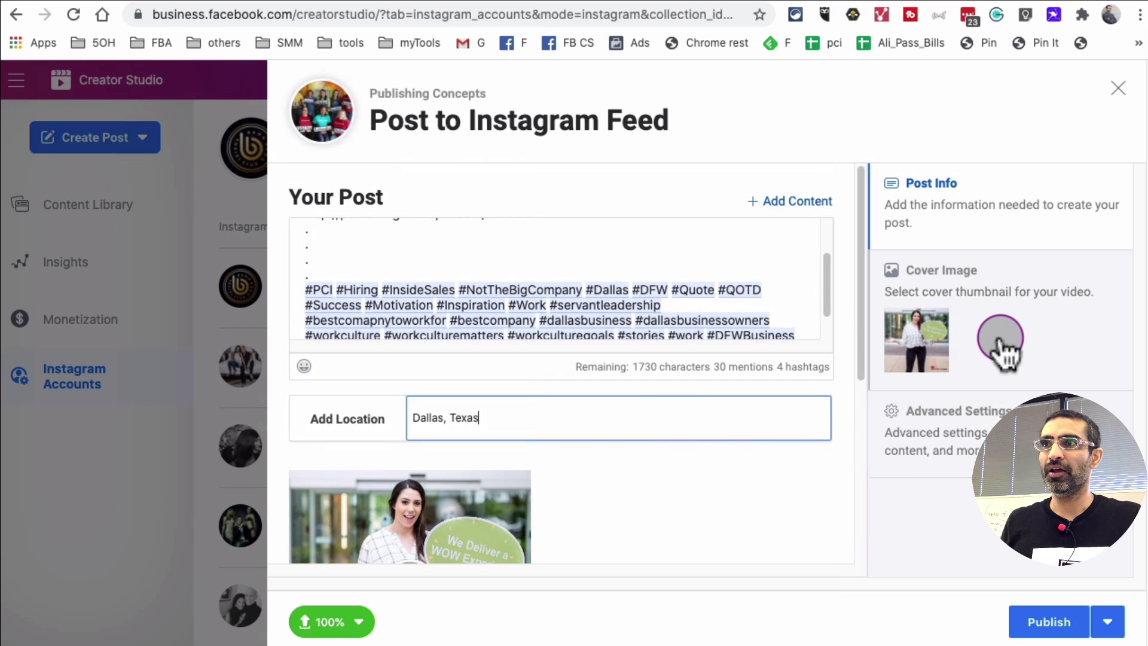
# Step: Check the publishing options and caption, and publish the video post to the Instagram feed immediately
pyautogui.click(1111, 622)
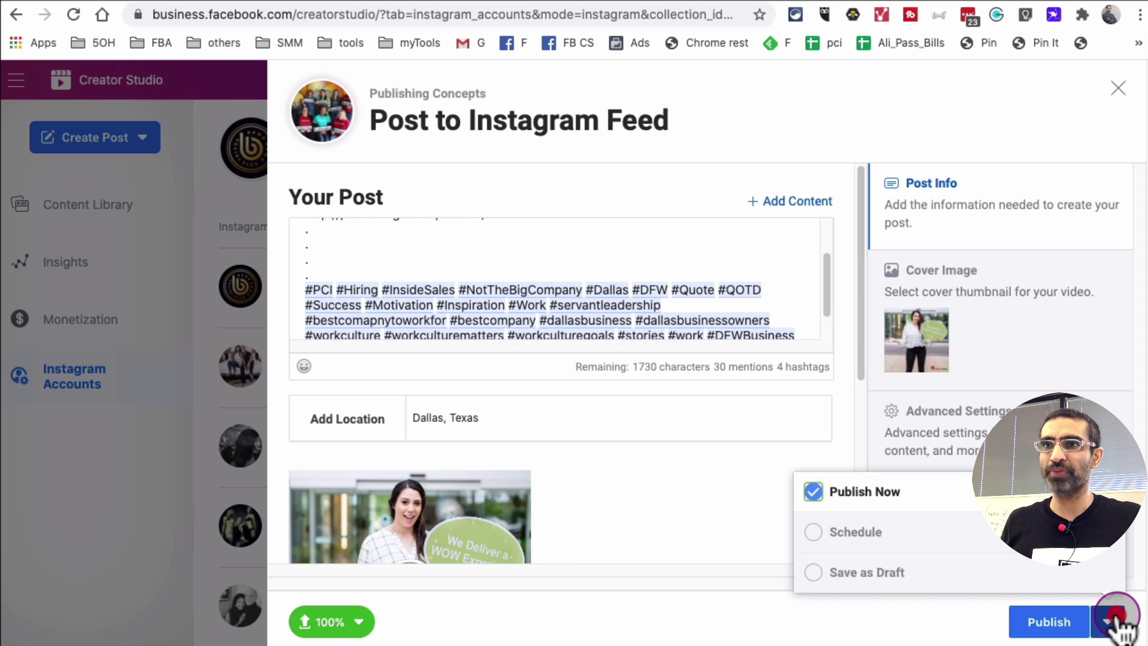
pyautogui.click(934, 624)
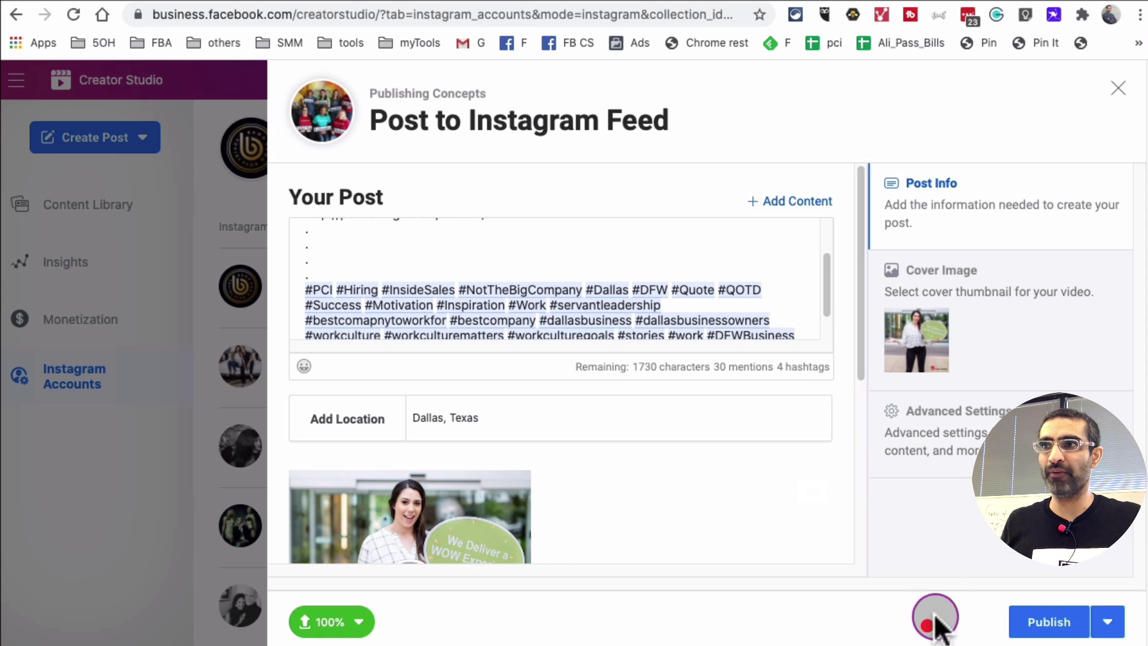
pyautogui.scroll(3, 702, 338)
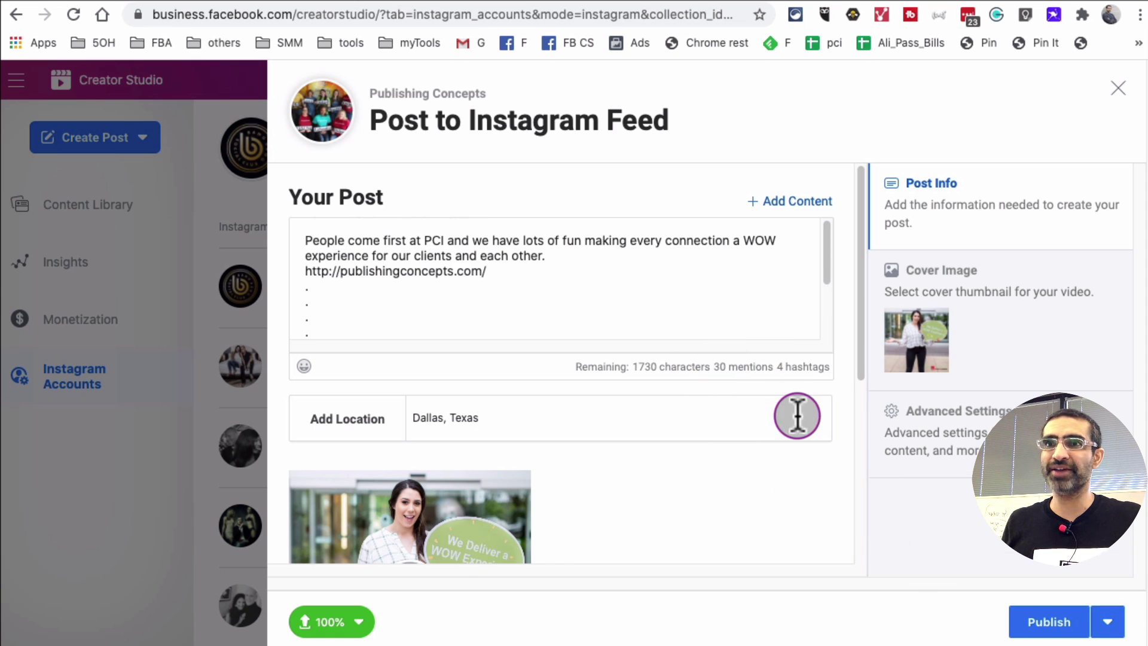
pyautogui.click(1030, 622)
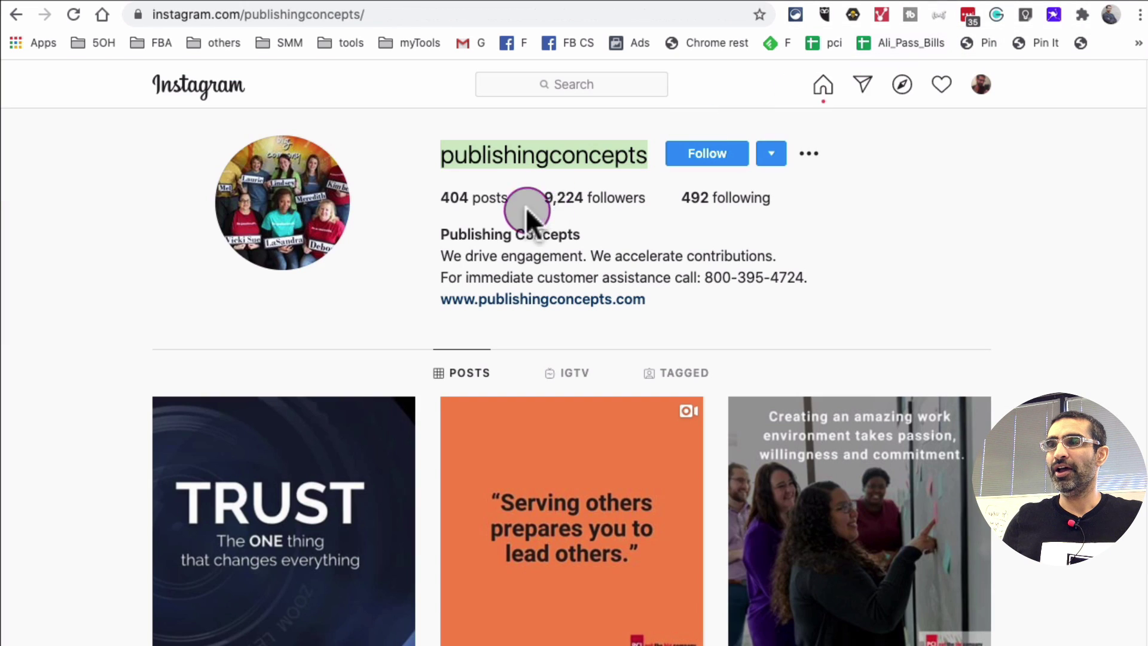
# Step: Reload the publishingconcepts Instagram profile to check for the new video post
pyautogui.moveTo(226, 124)
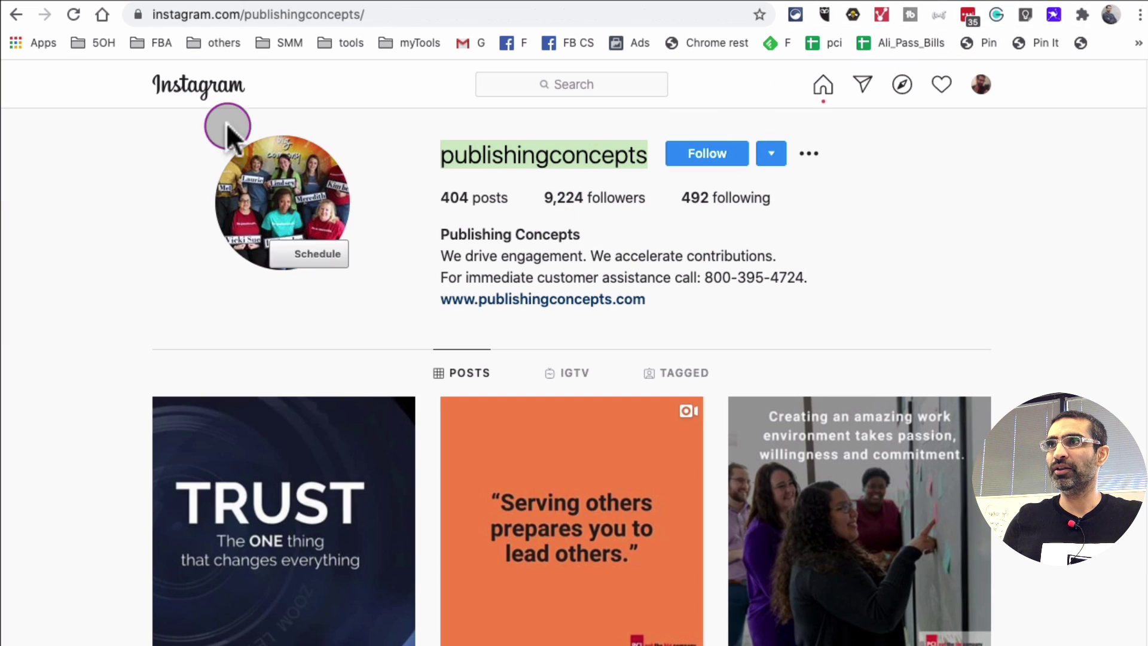
pyautogui.click(73, 15)
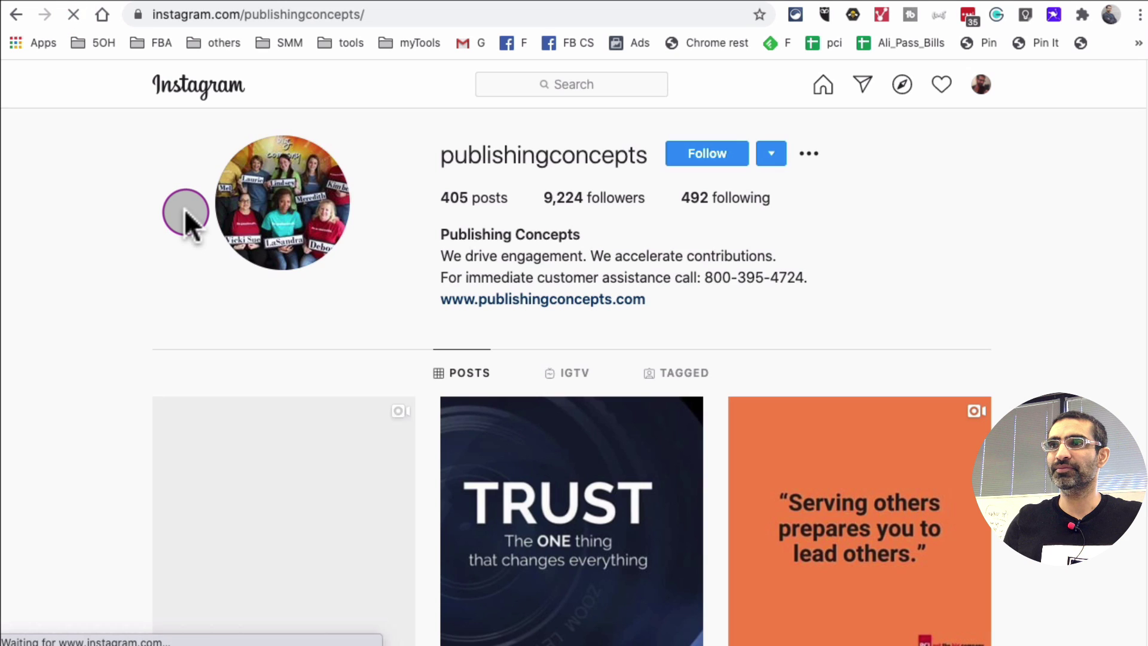
# Step: Examine the profile's post grid for the new video and earlier IGTV videos, briefly viewing the IGTV post about a work environment based on acceptance
pyautogui.scroll(-3, 184, 209)
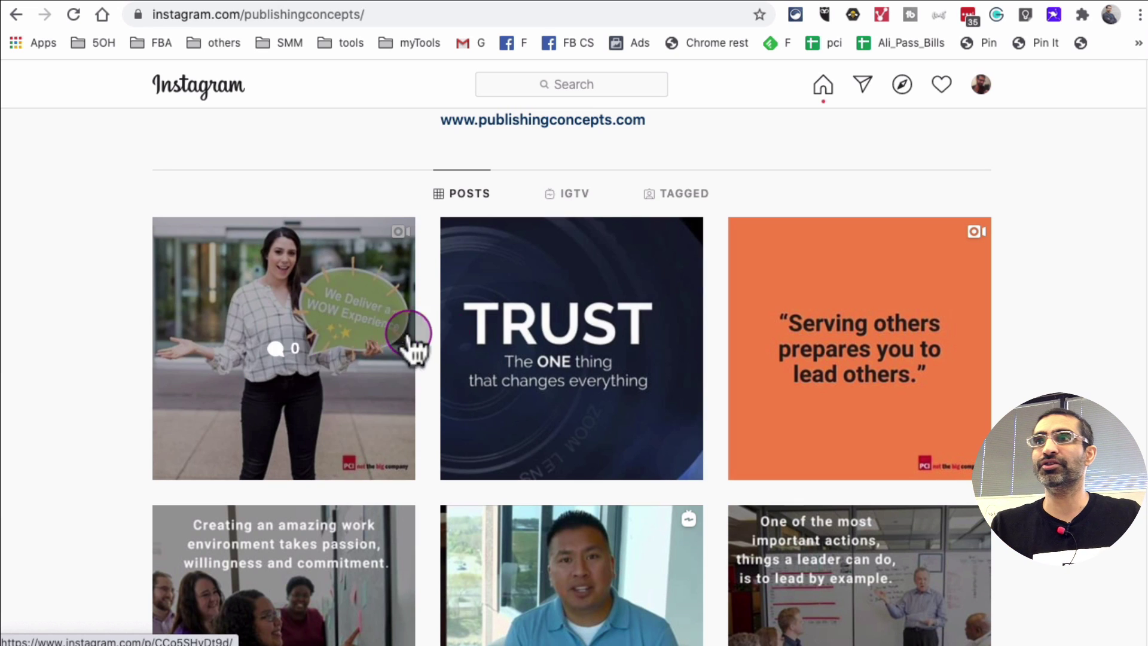
pyautogui.scroll(-3, 710, 379)
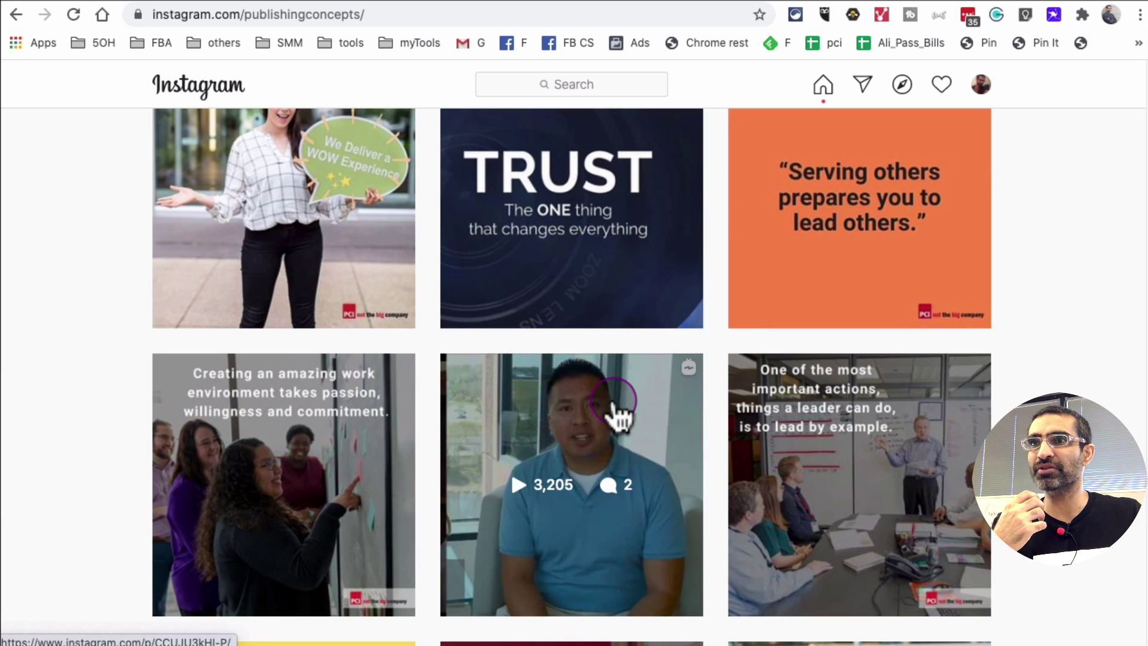
pyautogui.click(598, 416)
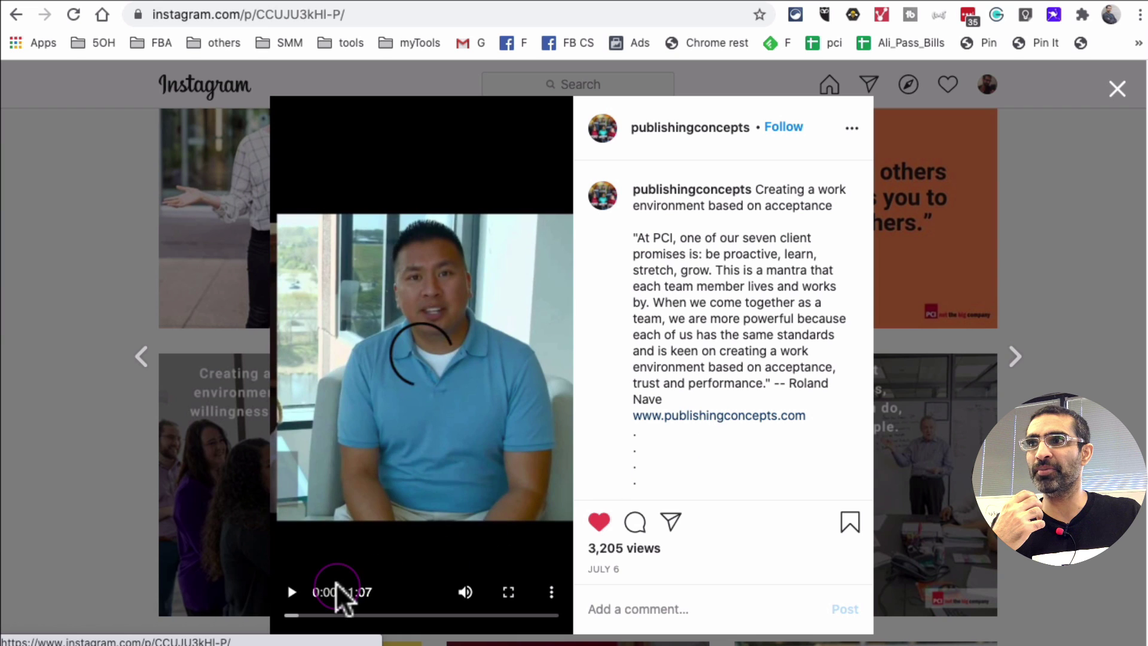
pyautogui.press('Escape')
pyautogui.scroll(-6, 448, 358)
pyautogui.scroll(-4, 571, 376)
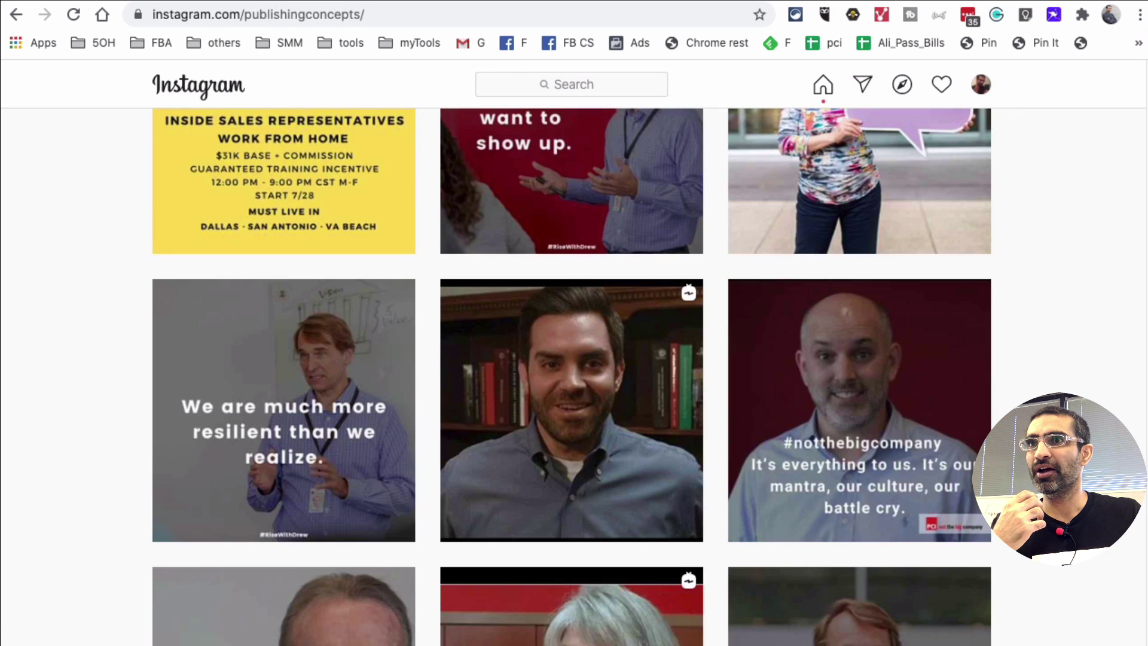
pyautogui.scroll(12, 555, 248)
pyautogui.scroll(-6, 555, 248)
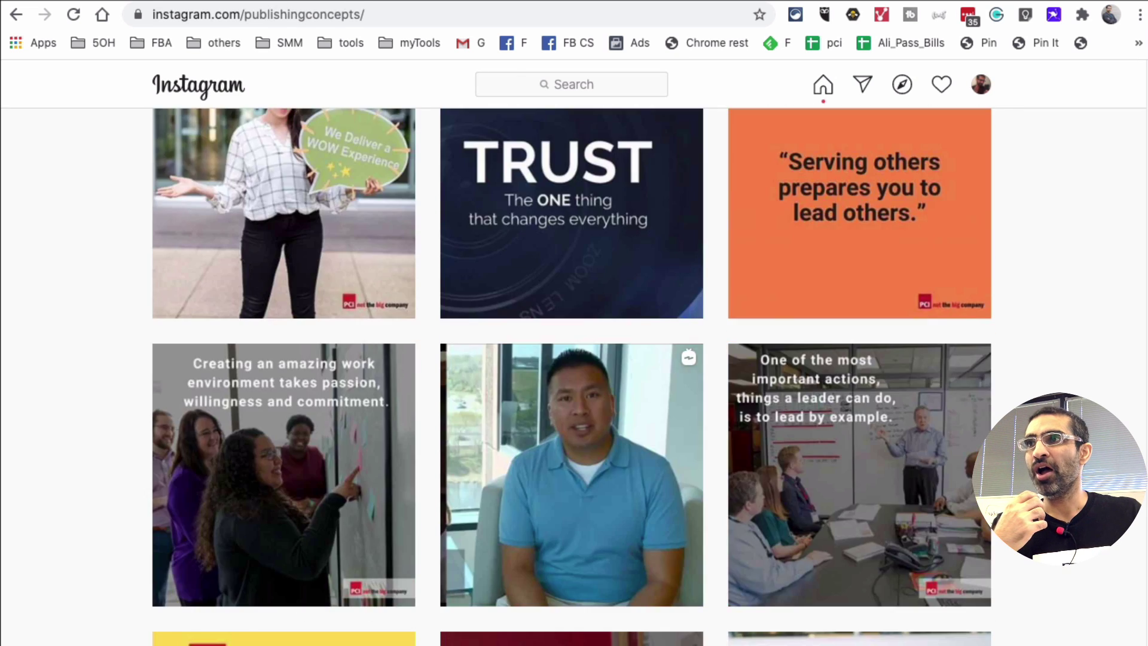
pyautogui.scroll(6, 554, 248)
# Step: Reload the Instagram profile and check the two-step video ad plan on the AWW whiteboard
pyautogui.click(80, 21)
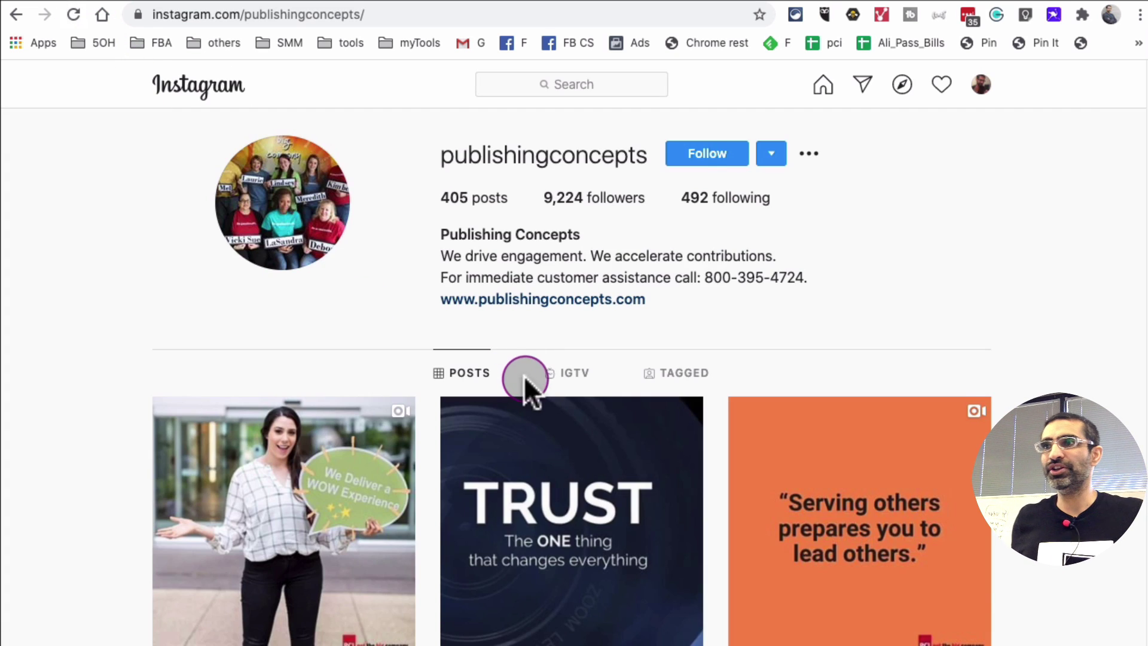
pyautogui.scroll(-2, 525, 384)
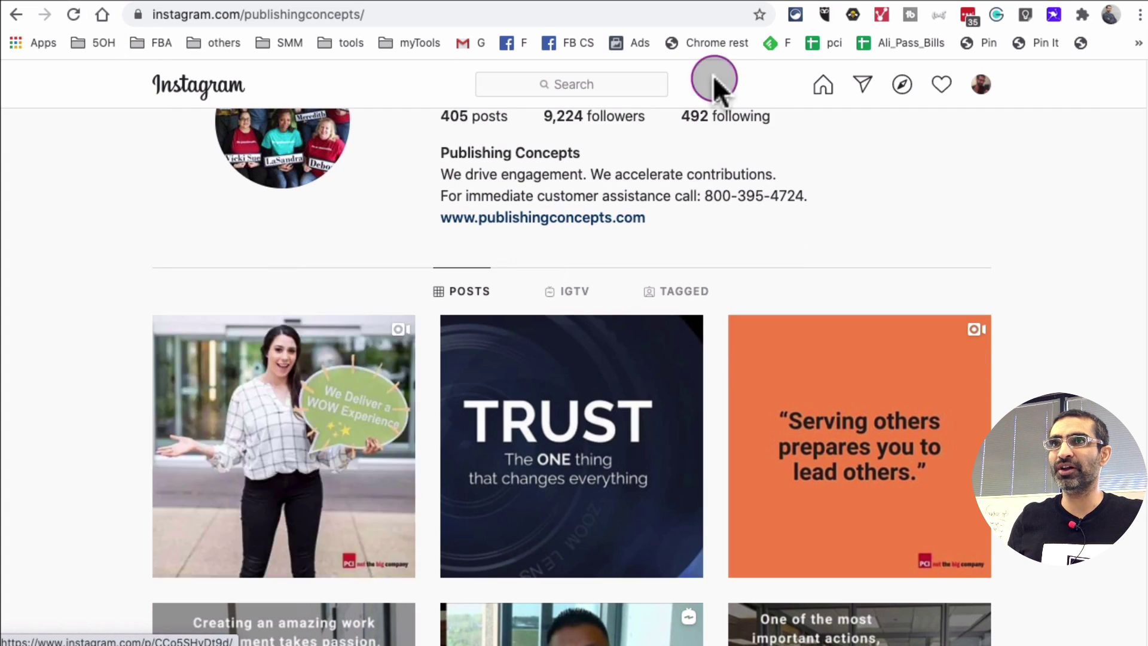
pyautogui.click(831, 6)
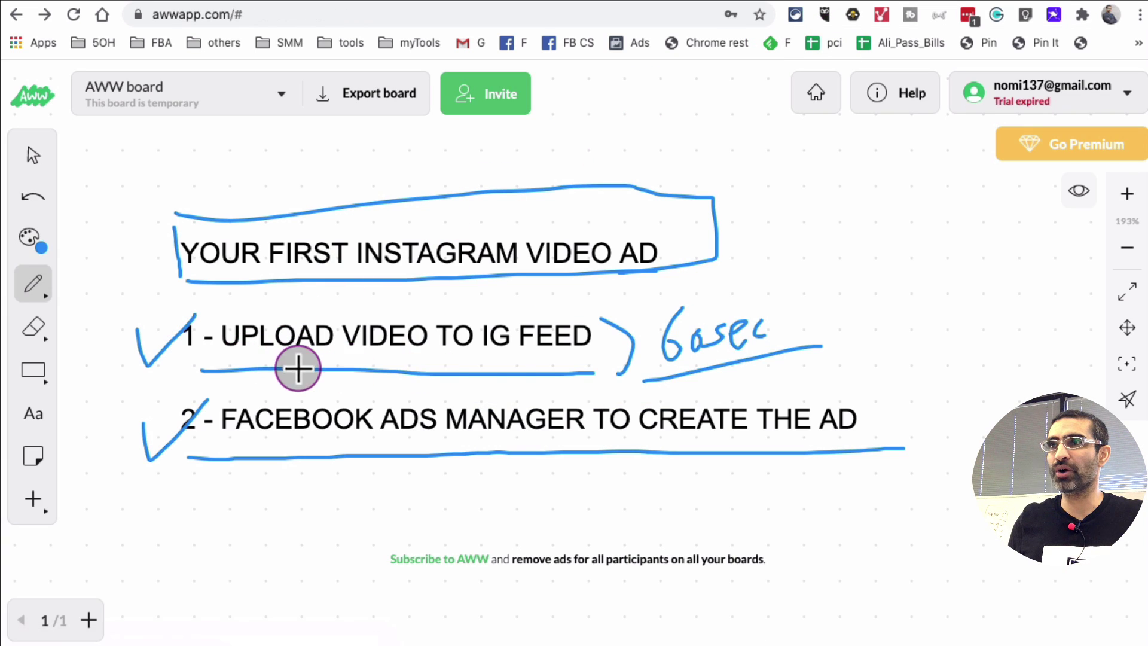
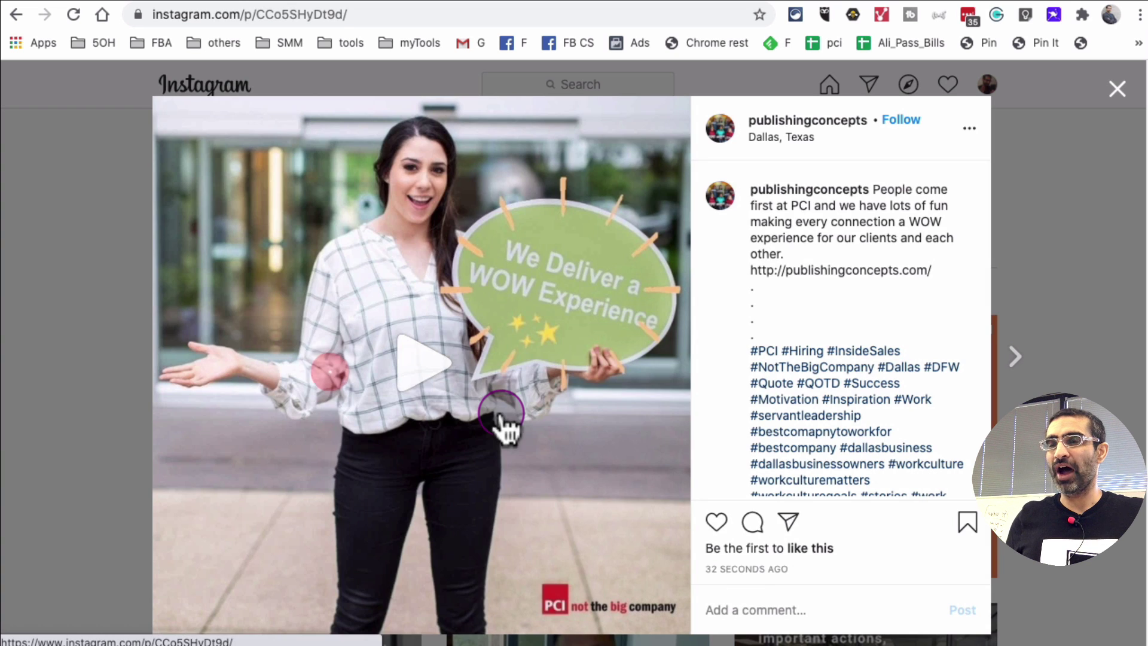
# Step: Check the caption and hashtags of the new "We Deliver a WOW Experience" video post, like the post, and close it
pyautogui.scroll(-3, 753, 402)
pyautogui.click(725, 519)
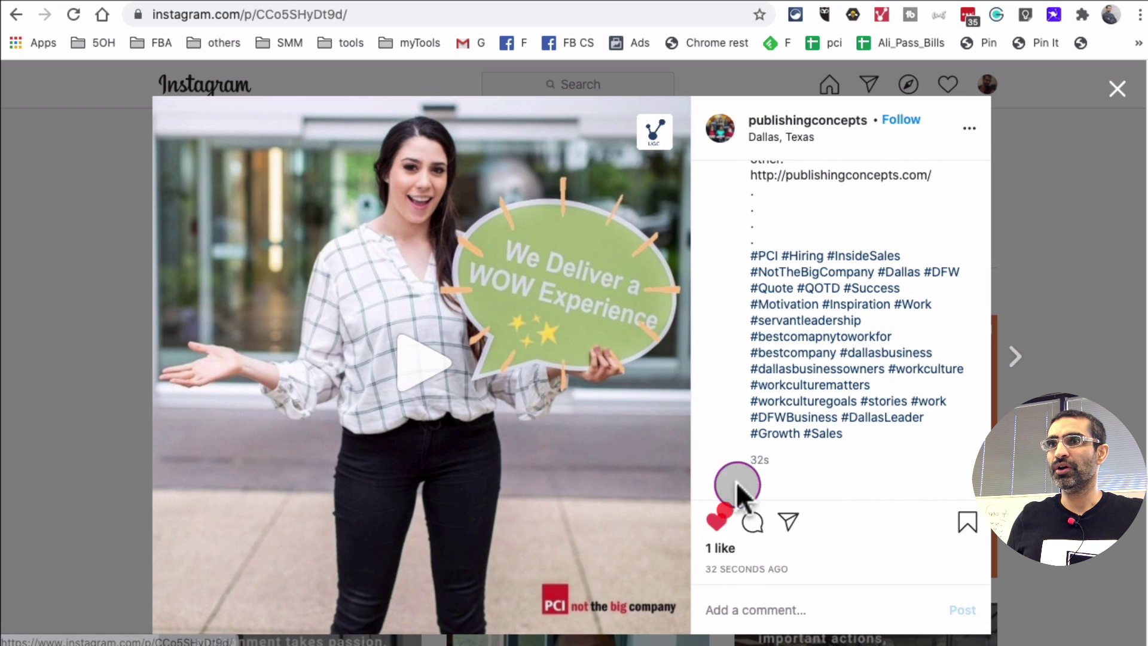
pyautogui.scroll(-1, 787, 349)
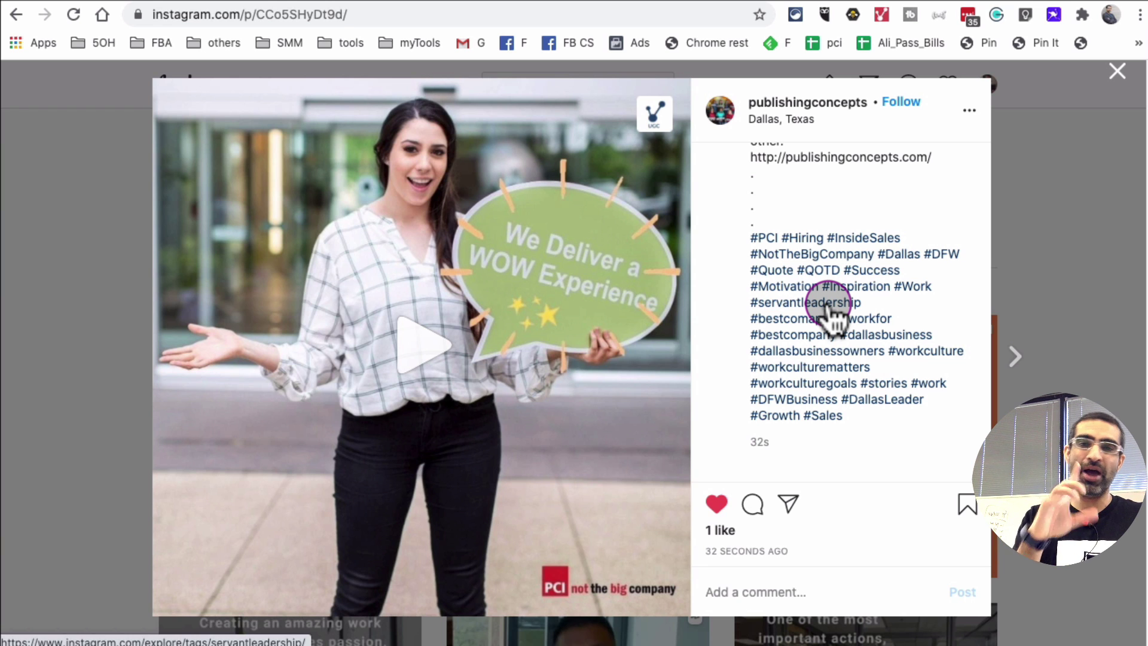
pyautogui.click(1067, 275)
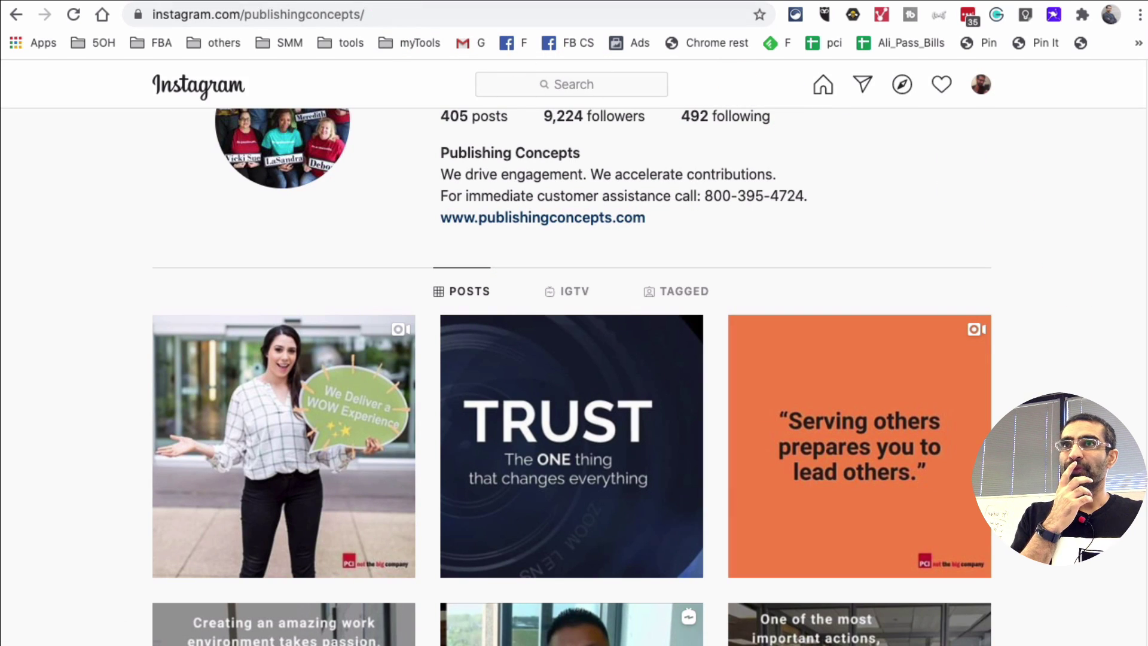
# Step: Switch to Facebook, go to the personal profile, and open the ad accounts overview for managing ads
pyautogui.click(310, 1)
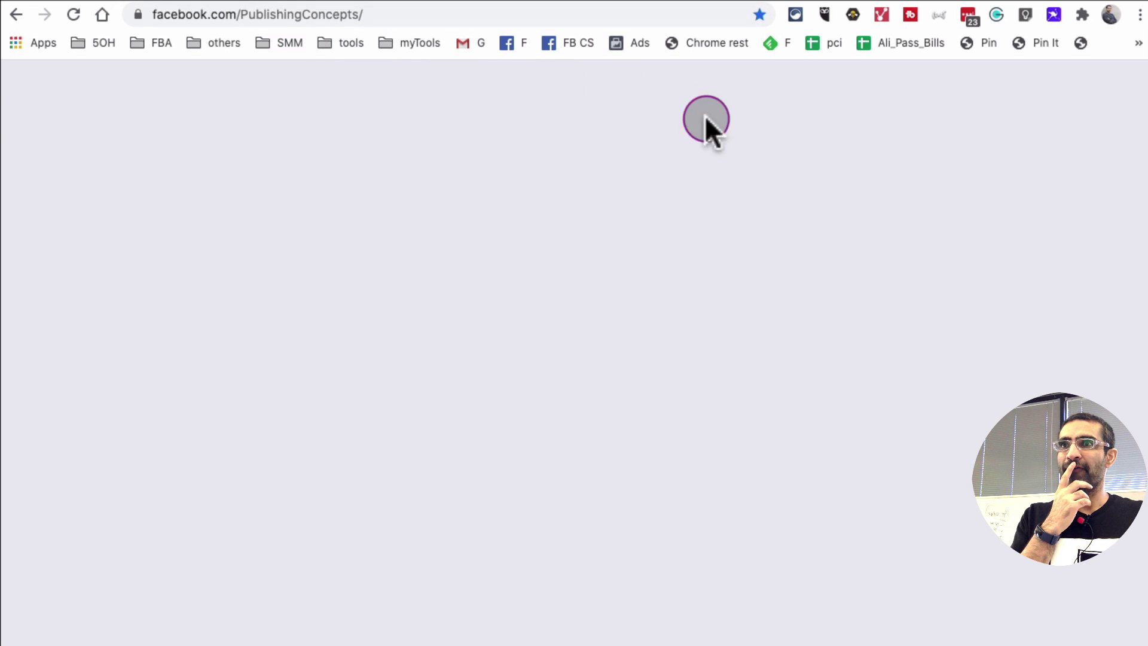
pyautogui.click(716, 78)
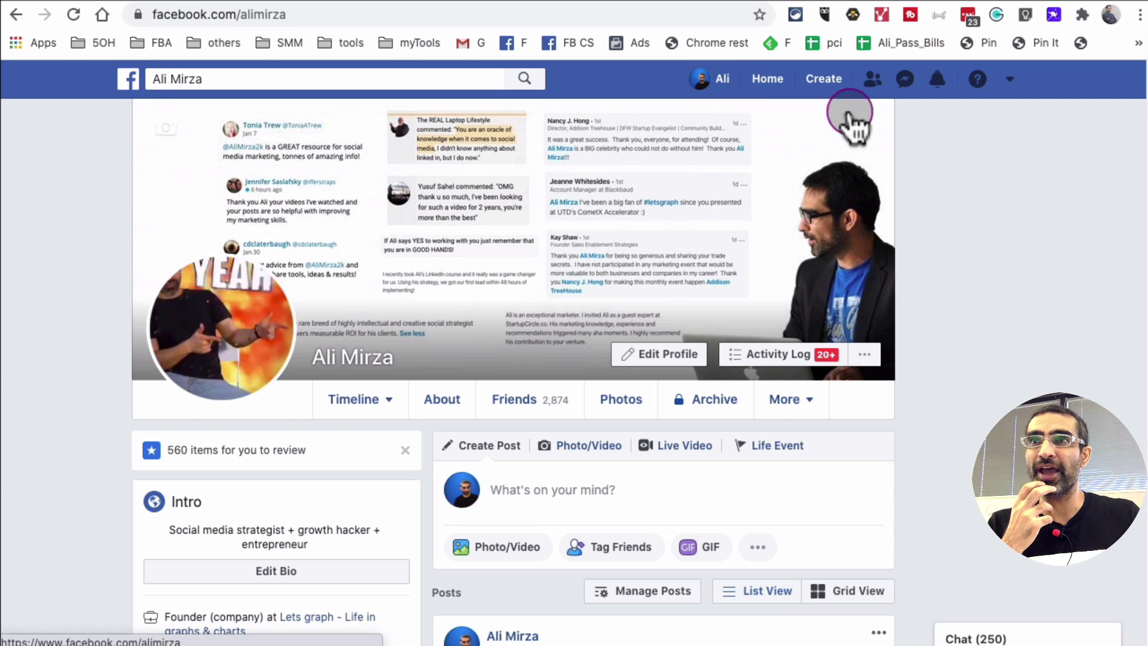
pyautogui.click(1009, 82)
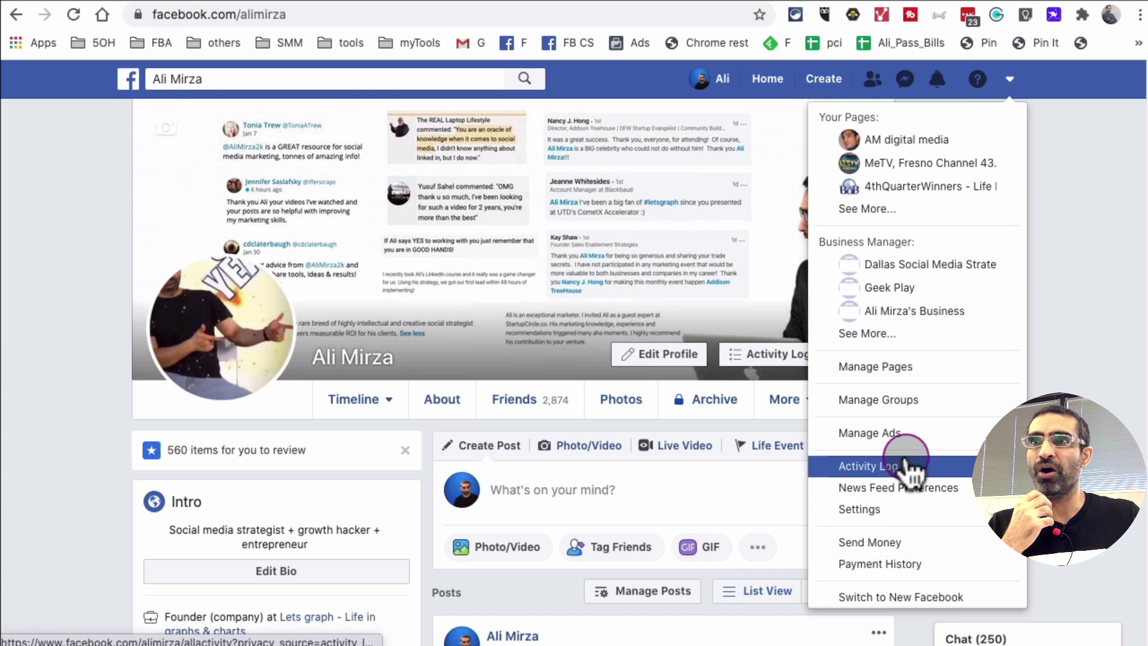
pyautogui.click(918, 430)
pyautogui.moveTo(788, 421)
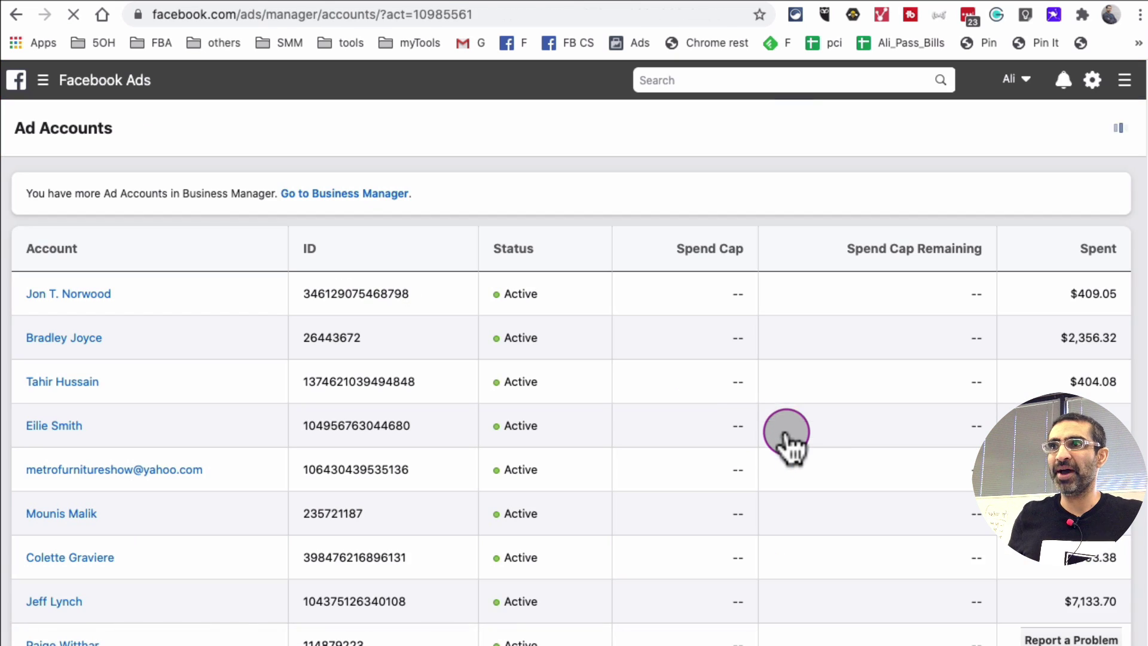
# Step: Look through the list of ad accounts to see which ones are available
pyautogui.scroll(-5, 479, 371)
pyautogui.scroll(-6, 480, 369)
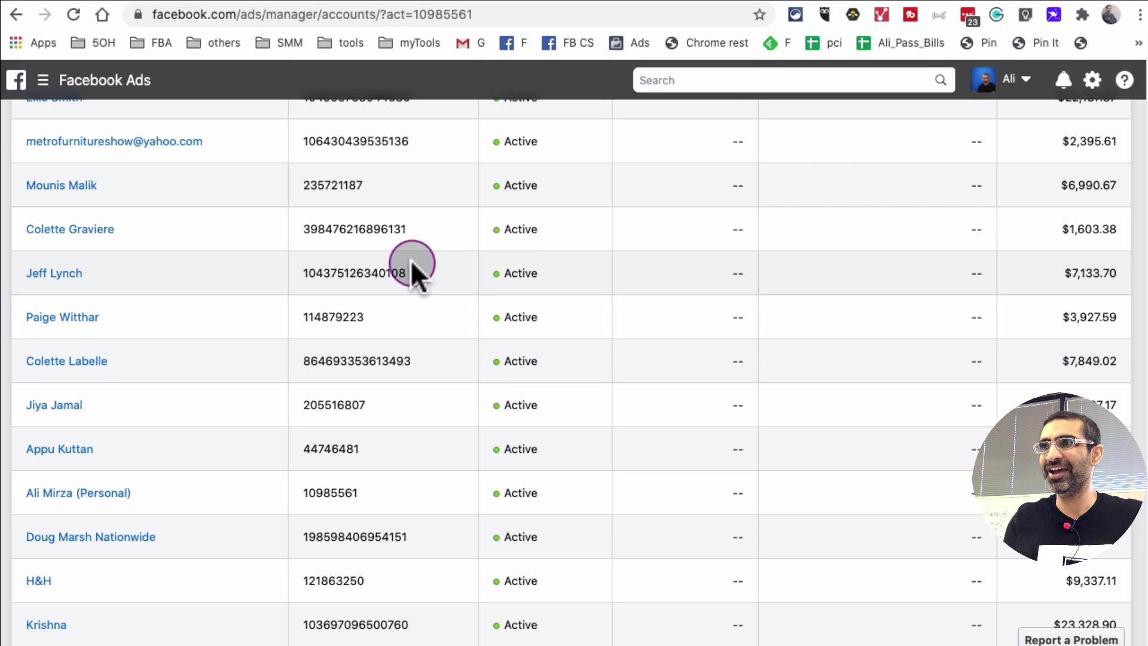
pyautogui.scroll(-8, 339, 445)
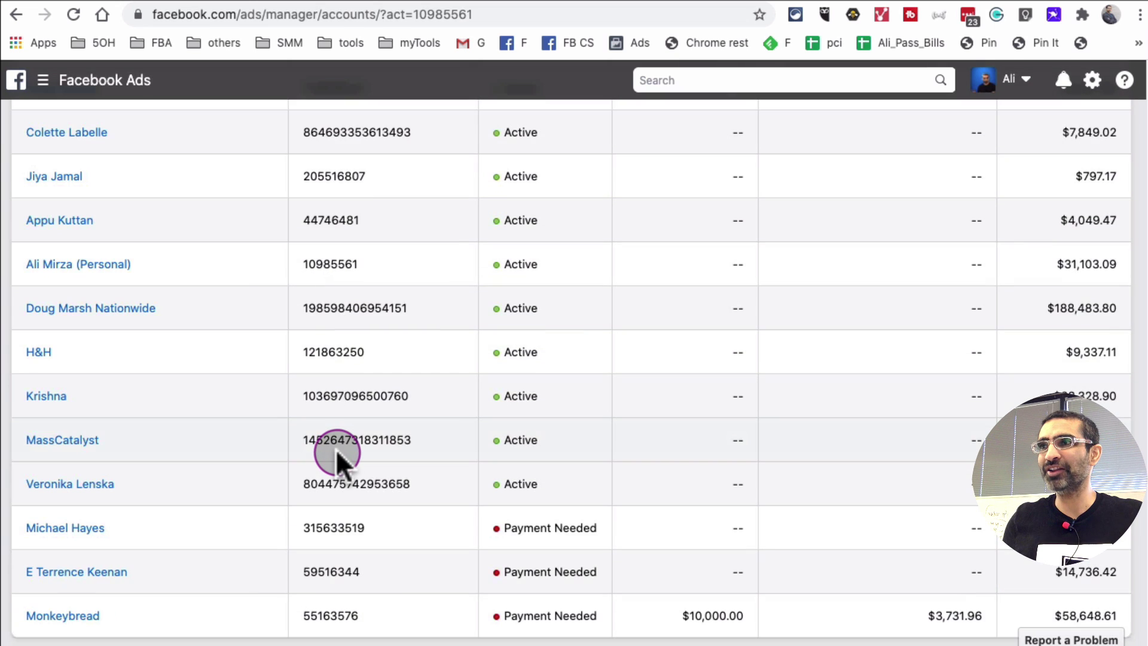
pyautogui.scroll(4, 338, 458)
pyautogui.scroll(9, 335, 460)
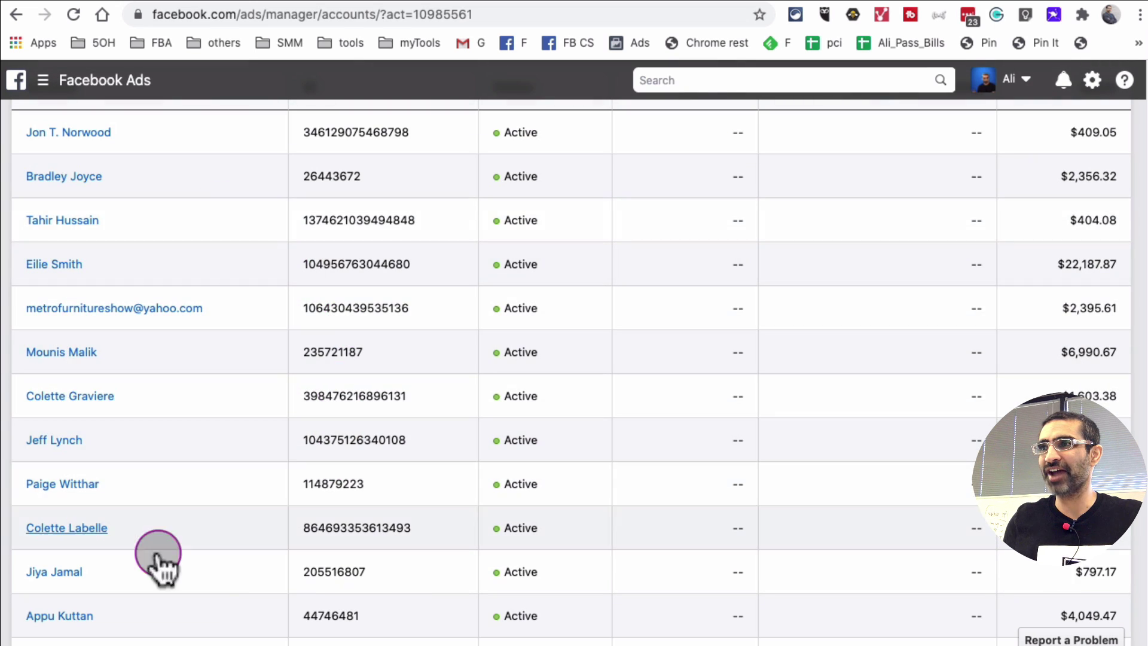
pyautogui.scroll(5, 202, 561)
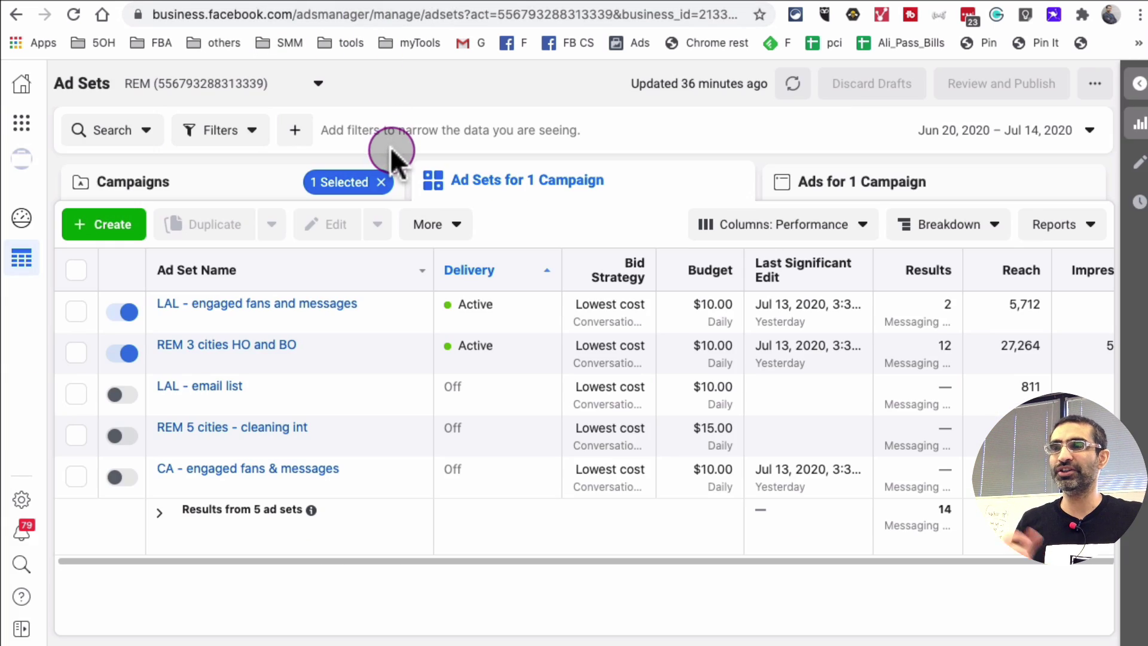
# Step: Switch Ads Manager from the REM account to the personal ad account holding the PCI campaigns, and show its campaigns
pyautogui.click(320, 85)
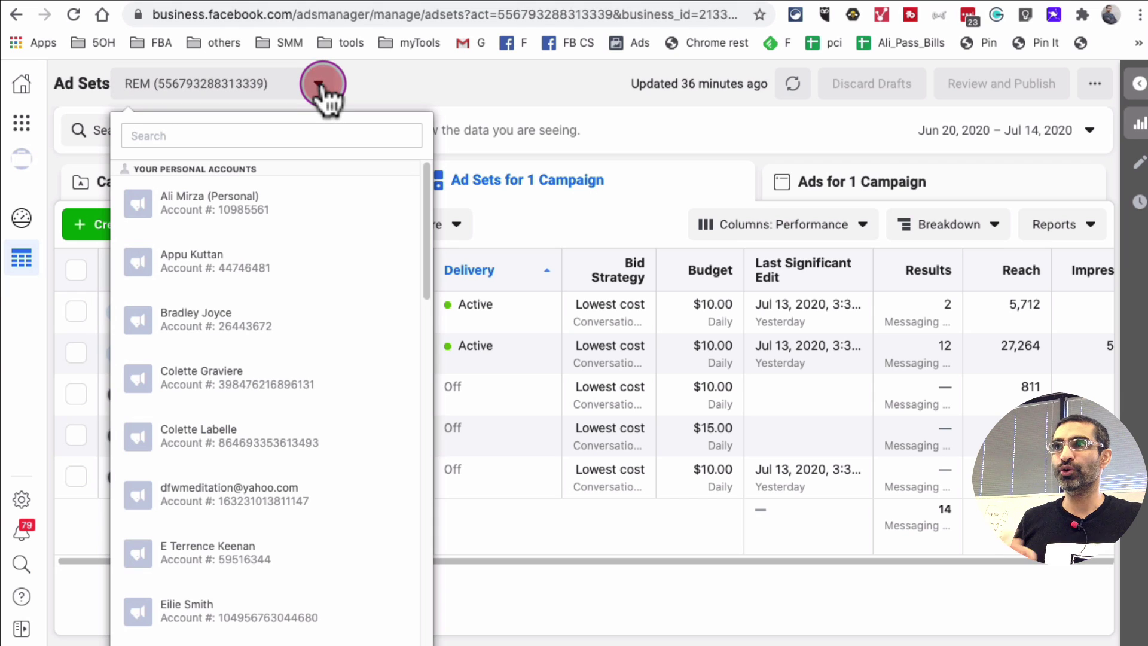
pyautogui.write('ei')
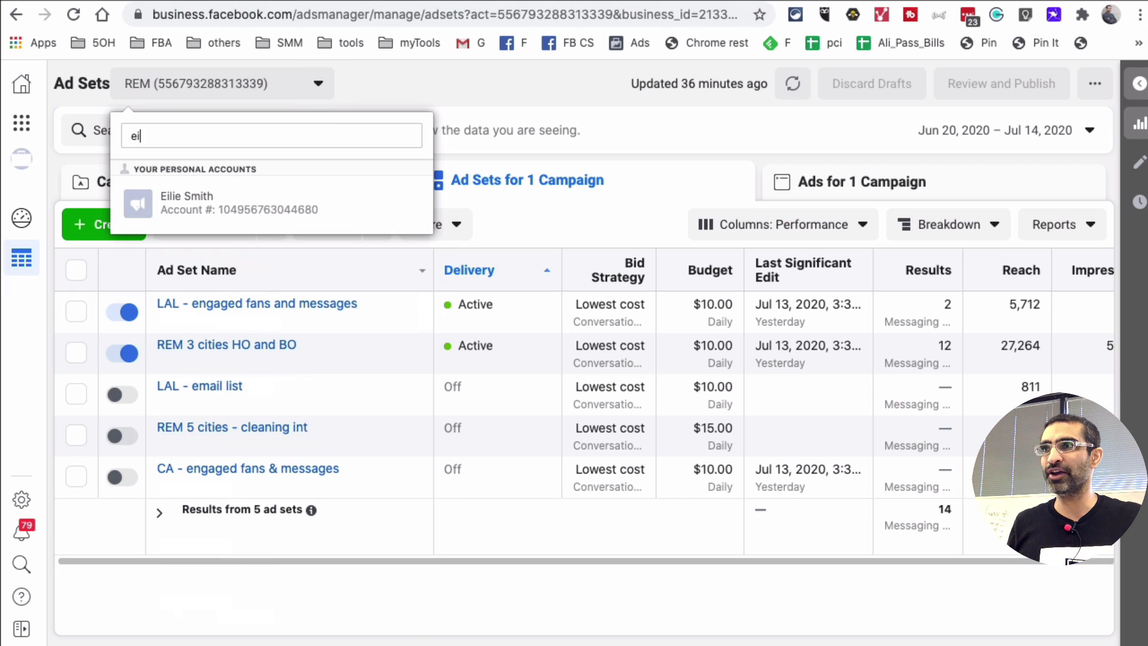
pyautogui.click(329, 203)
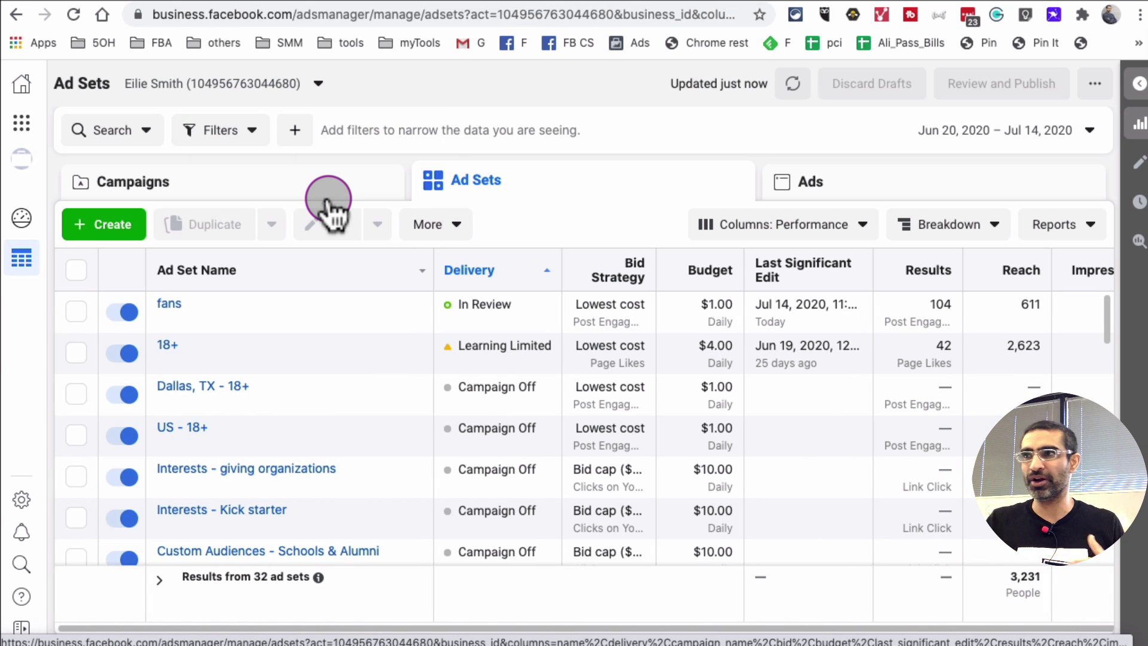
pyautogui.click(315, 176)
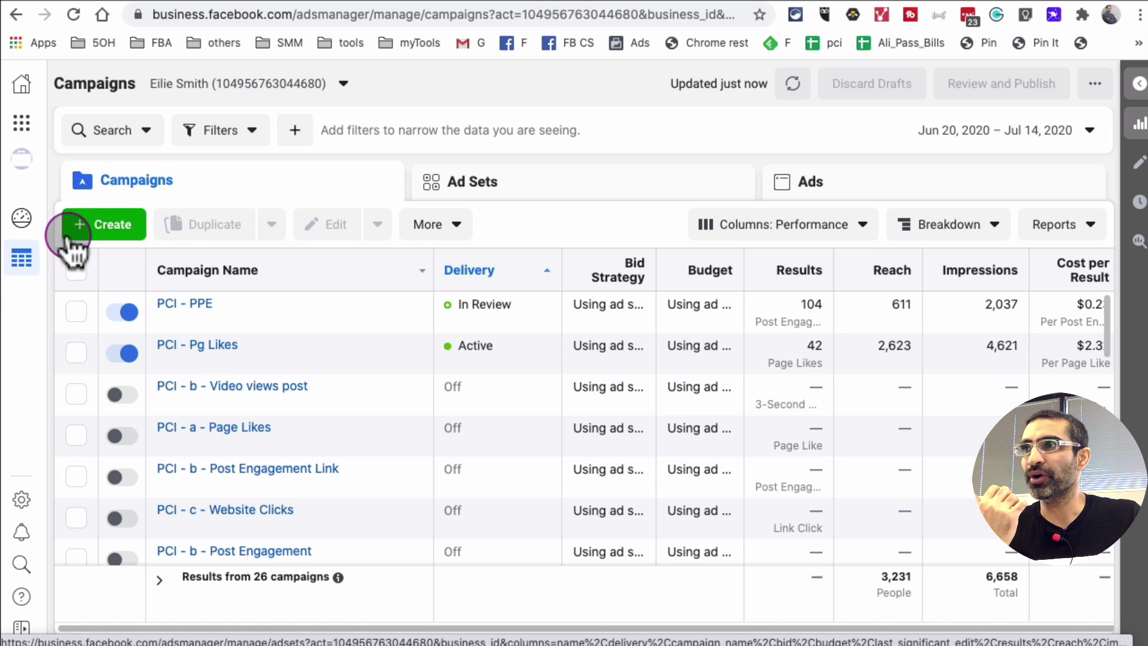
# Step: Create a new campaign with the Video views objective
pyautogui.click(111, 231)
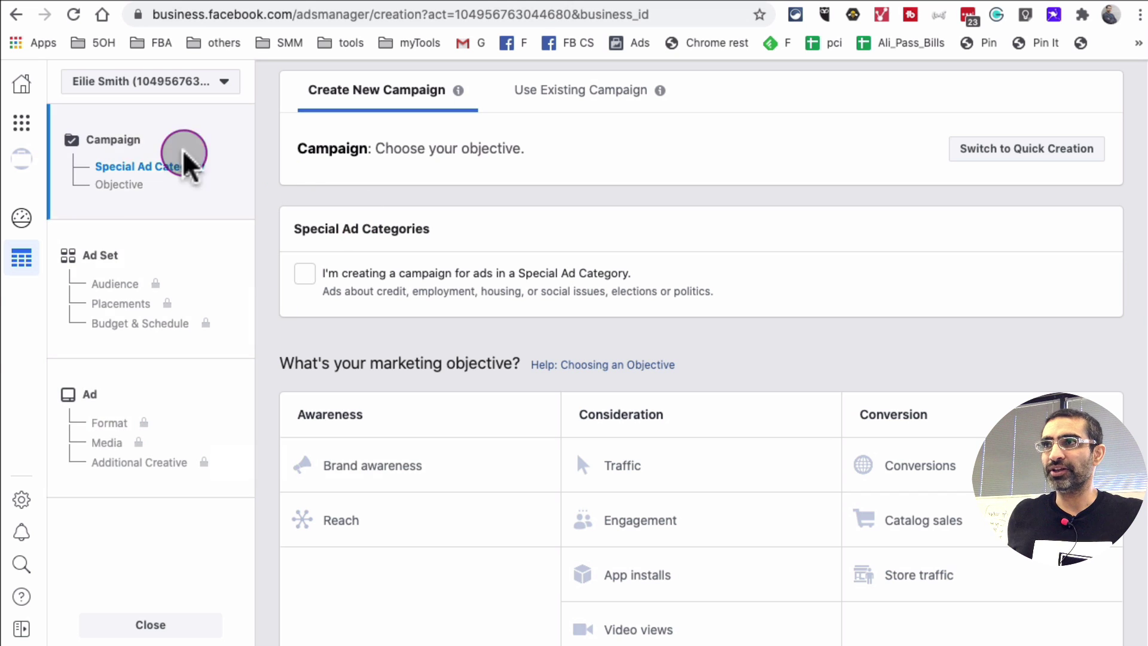
pyautogui.scroll(-2, 730, 332)
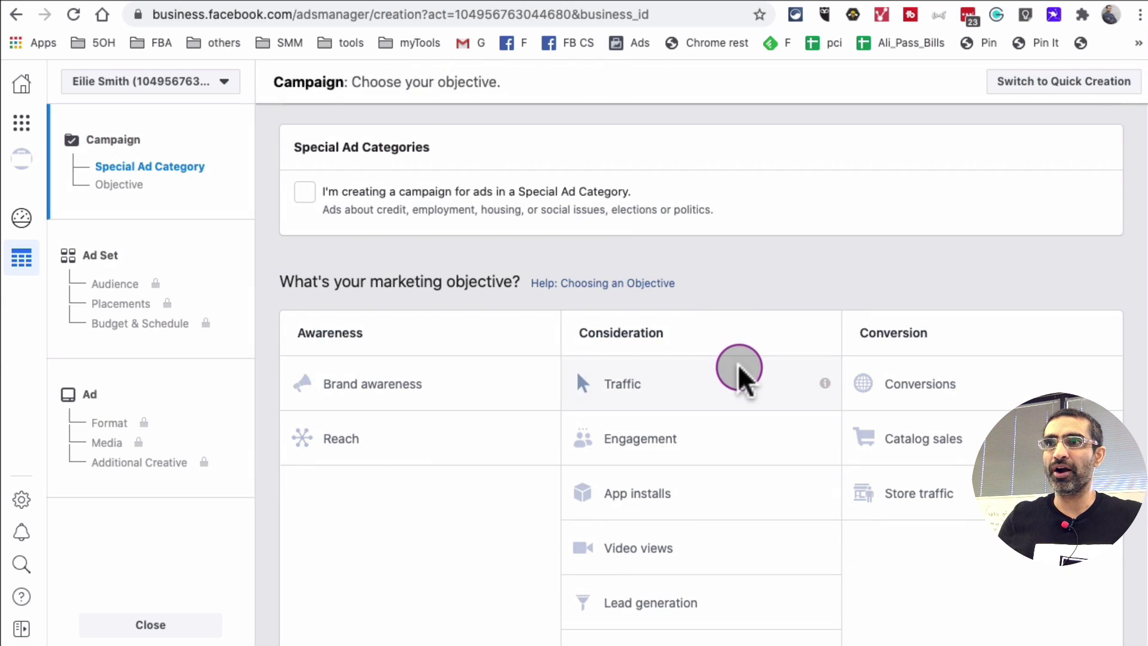
pyautogui.scroll(-1, 758, 385)
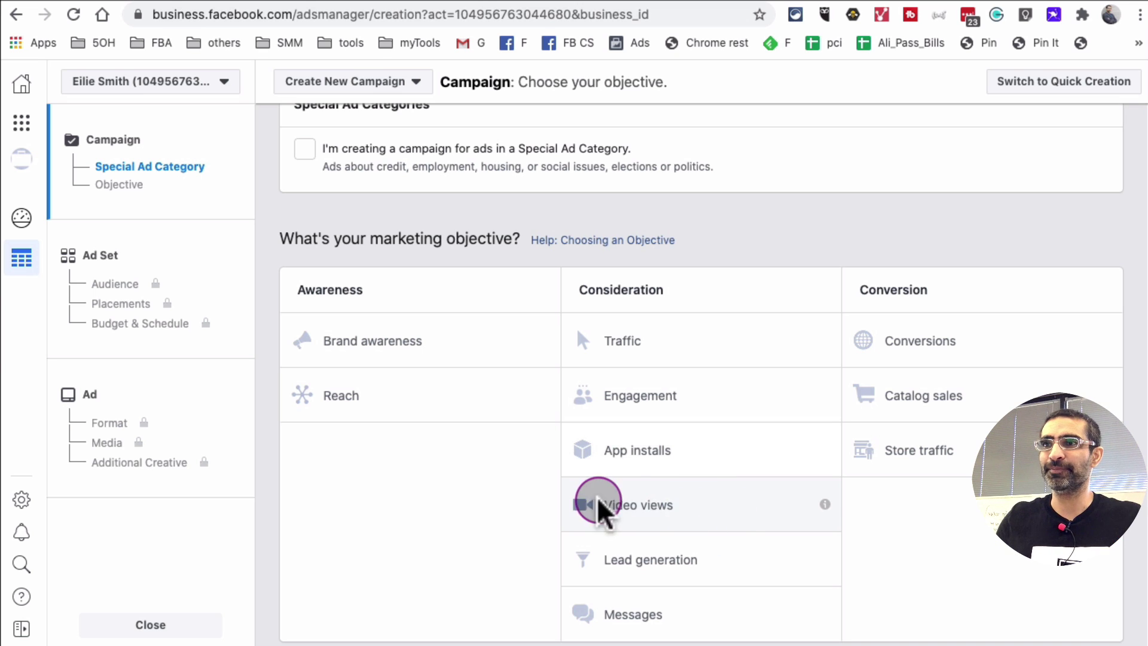
pyautogui.click(709, 506)
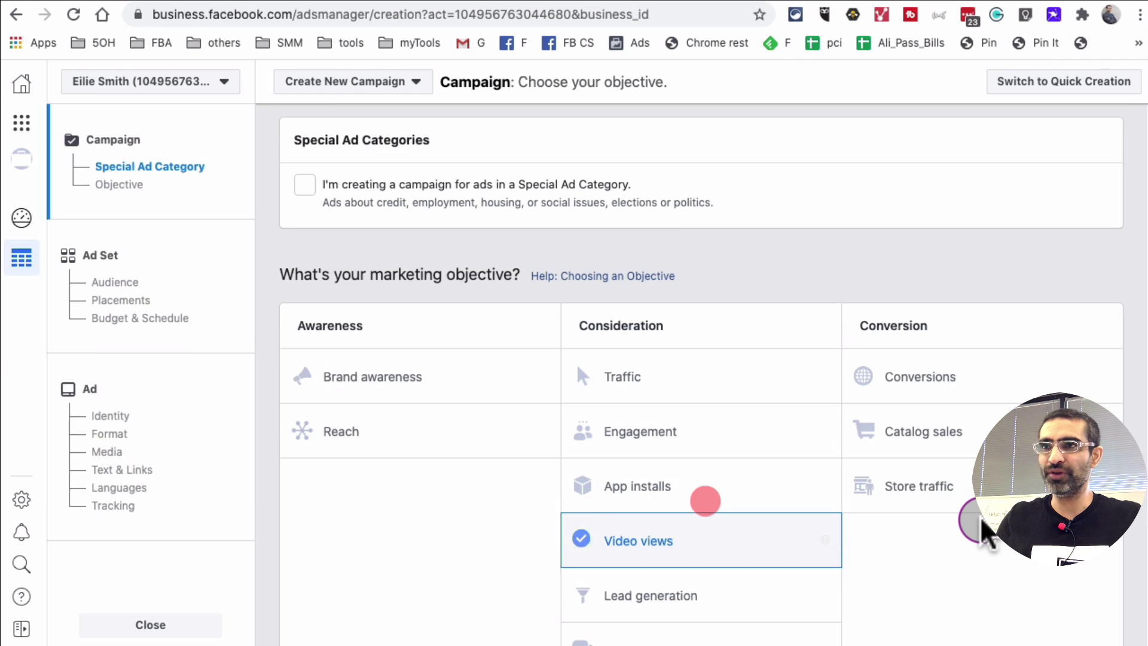
# Step: Name the campaign "IG Video views 0714"
pyautogui.scroll(-3, 984, 529)
pyautogui.scroll(-4, 983, 529)
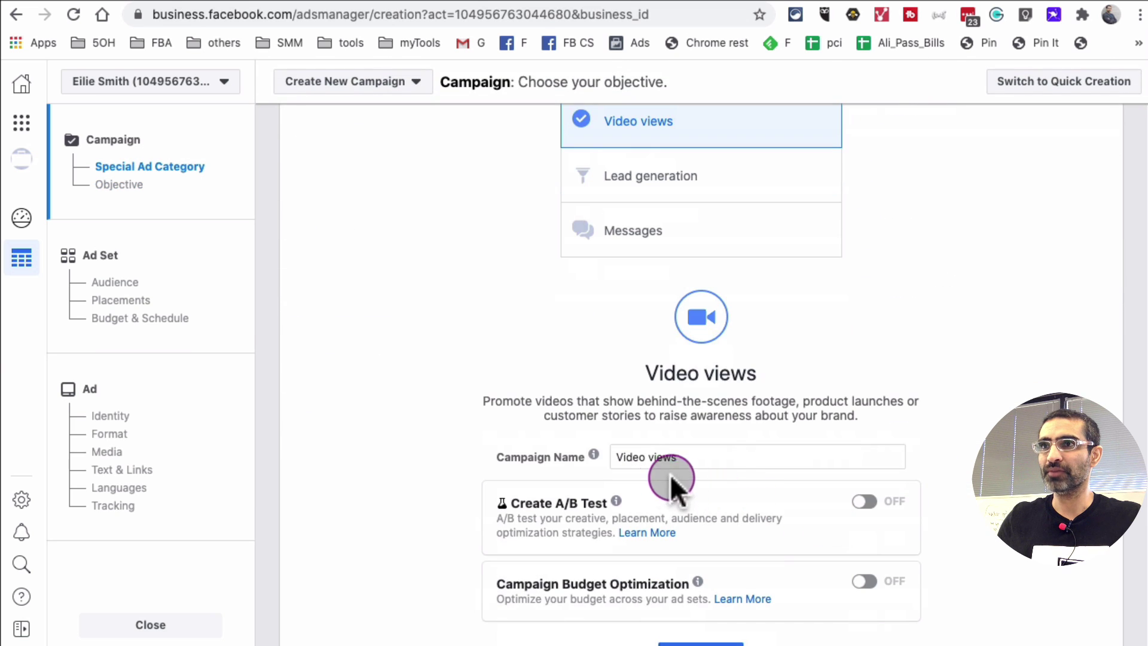
pyautogui.click(620, 459)
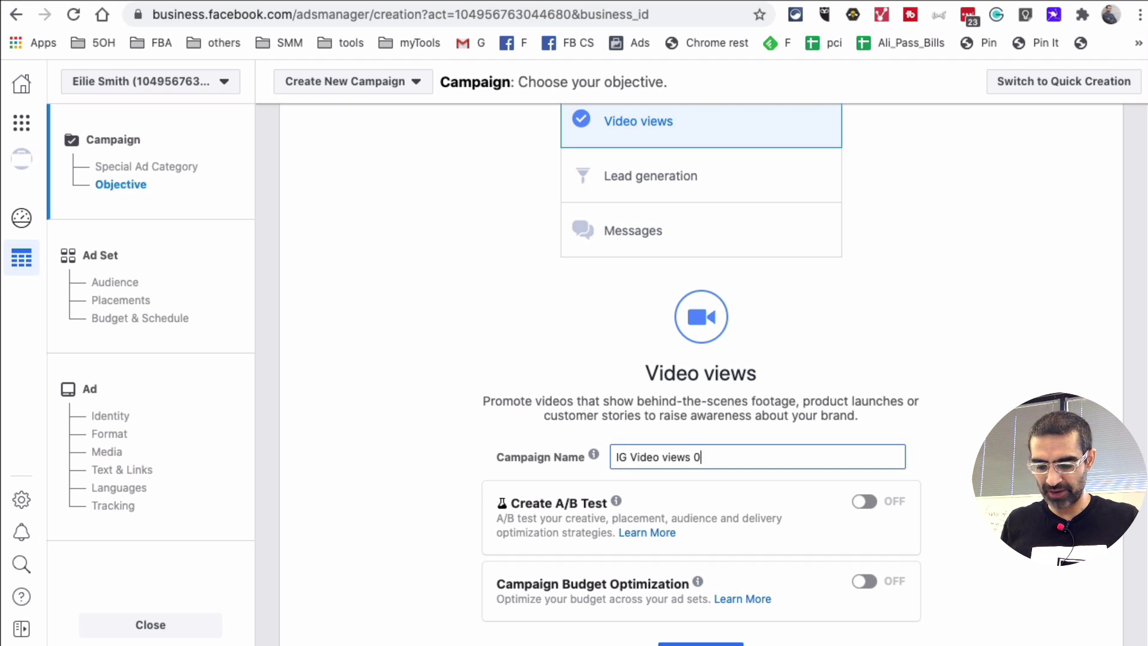
pyautogui.click(697, 466)
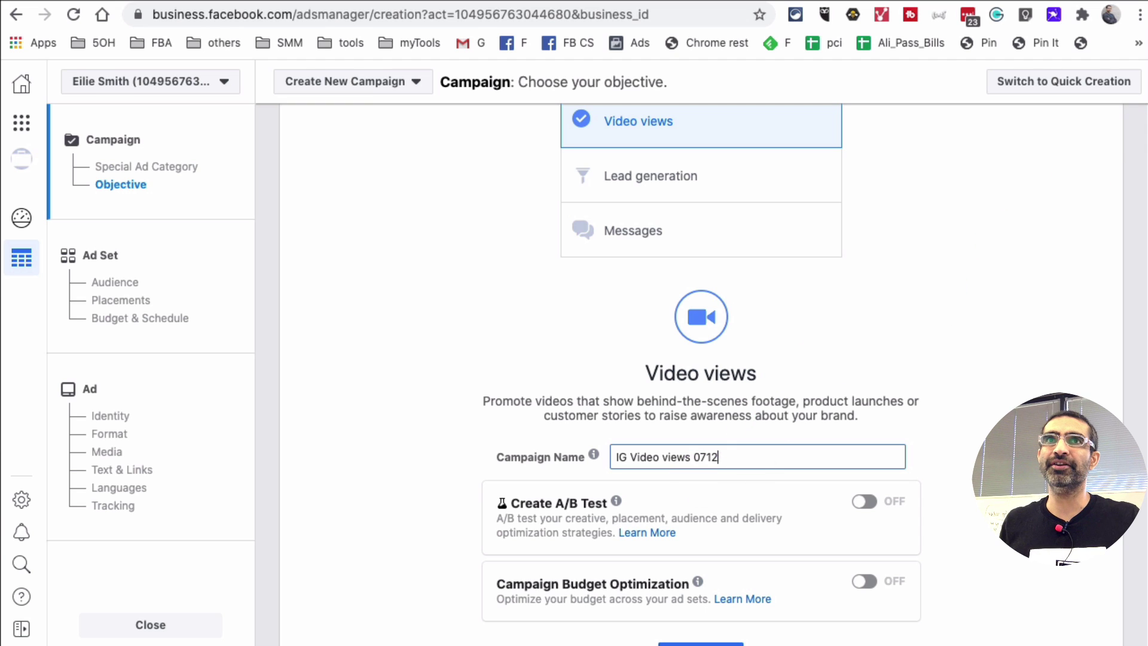
pyautogui.click(763, 458)
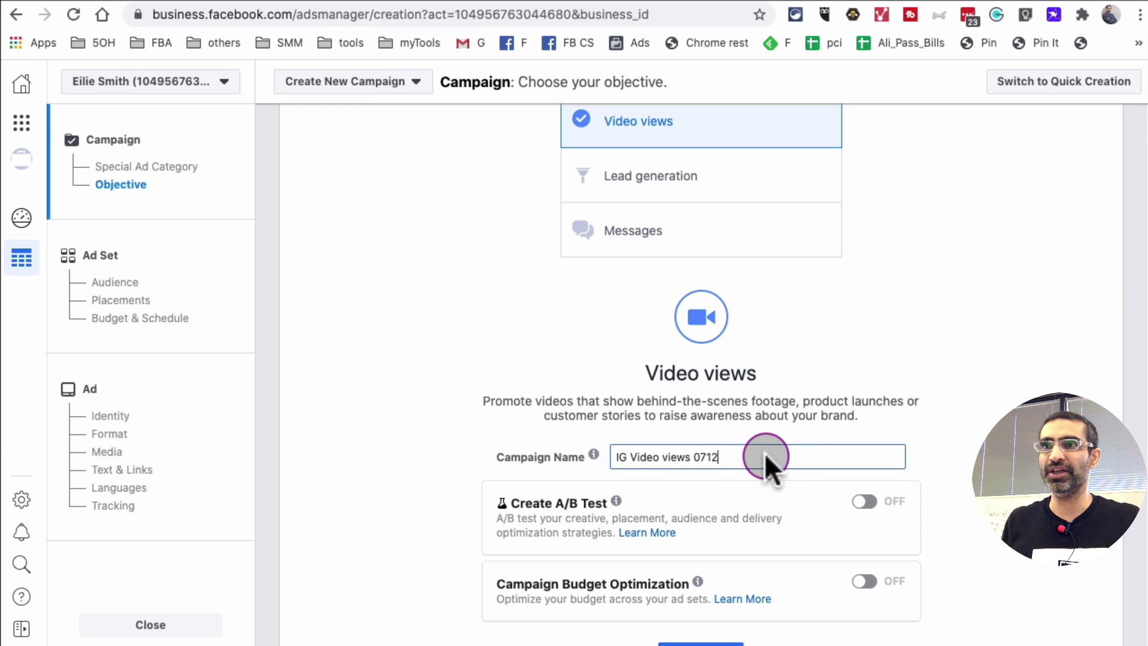
pyautogui.press('BackSpace')
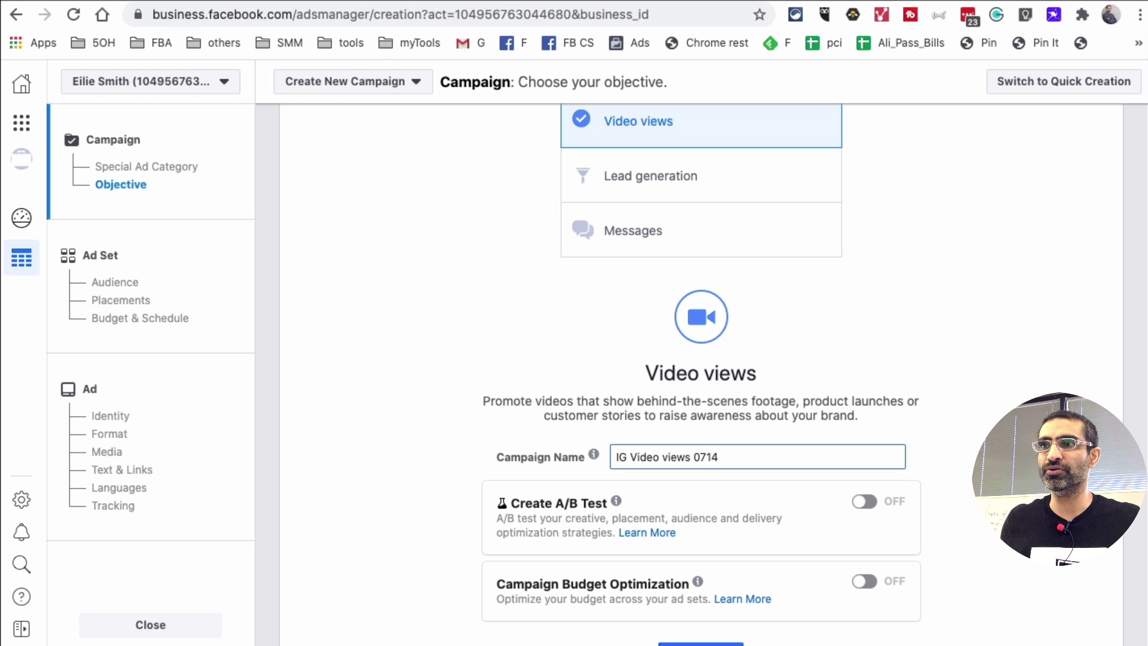
# Step: Continue from the campaign to its ad set and go to the audience's location, age and gender settings
pyautogui.scroll(-3, 801, 478)
pyautogui.click(721, 499)
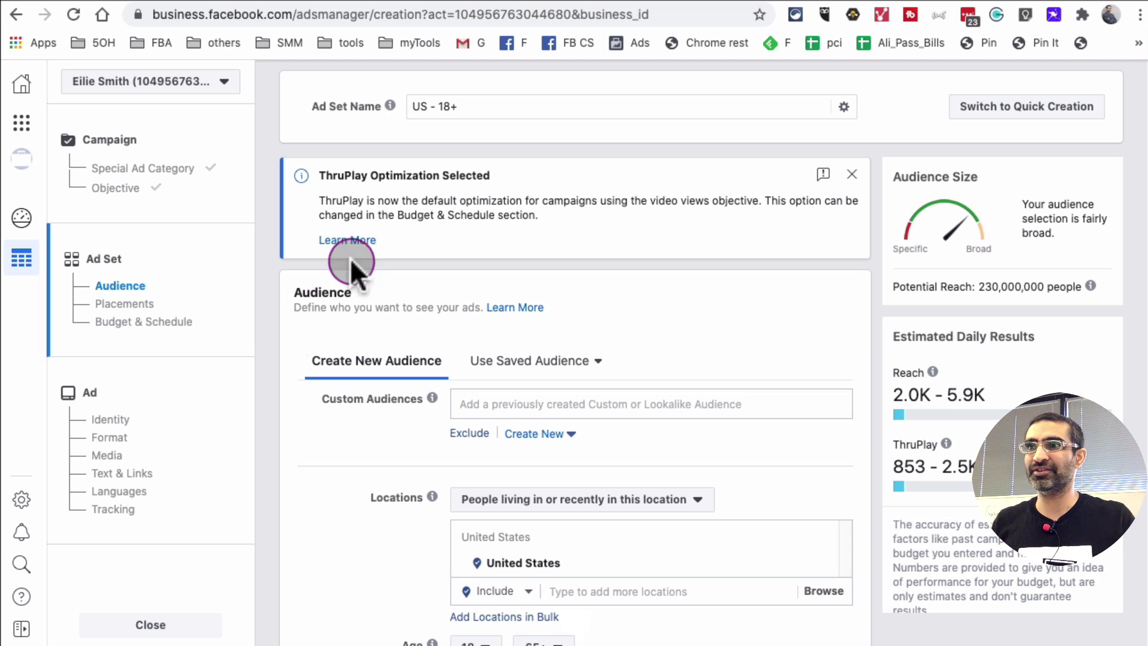
pyautogui.scroll(-4, 762, 361)
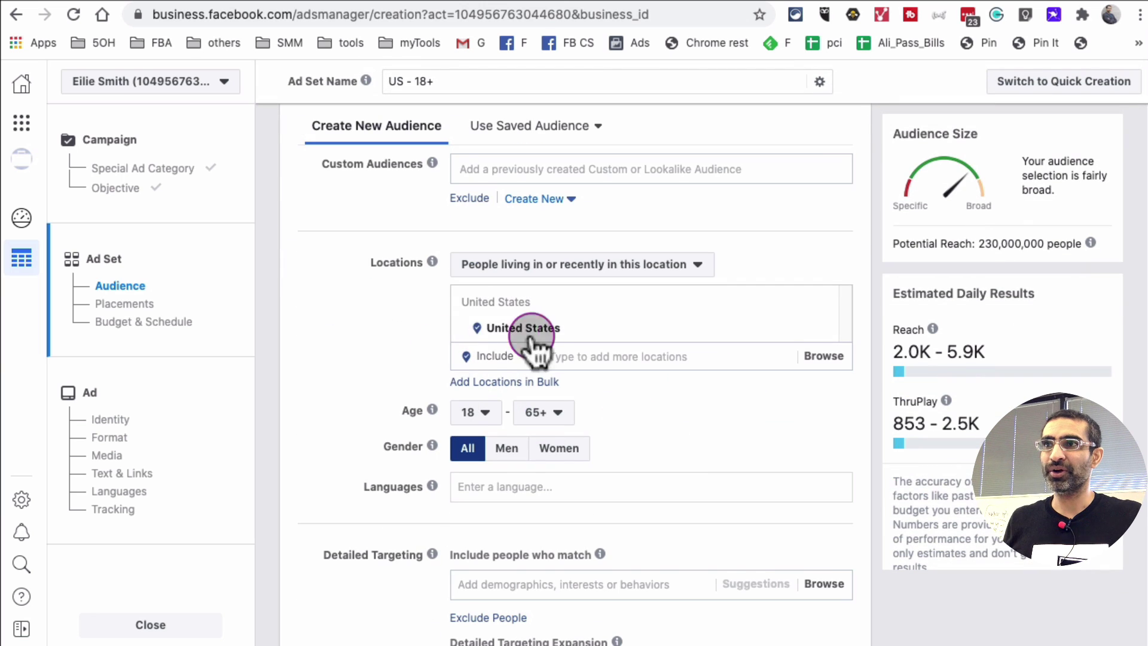
# Step: Set the audience's minimum age to 21, keeping United States as the location
pyautogui.scroll(1, 635, 350)
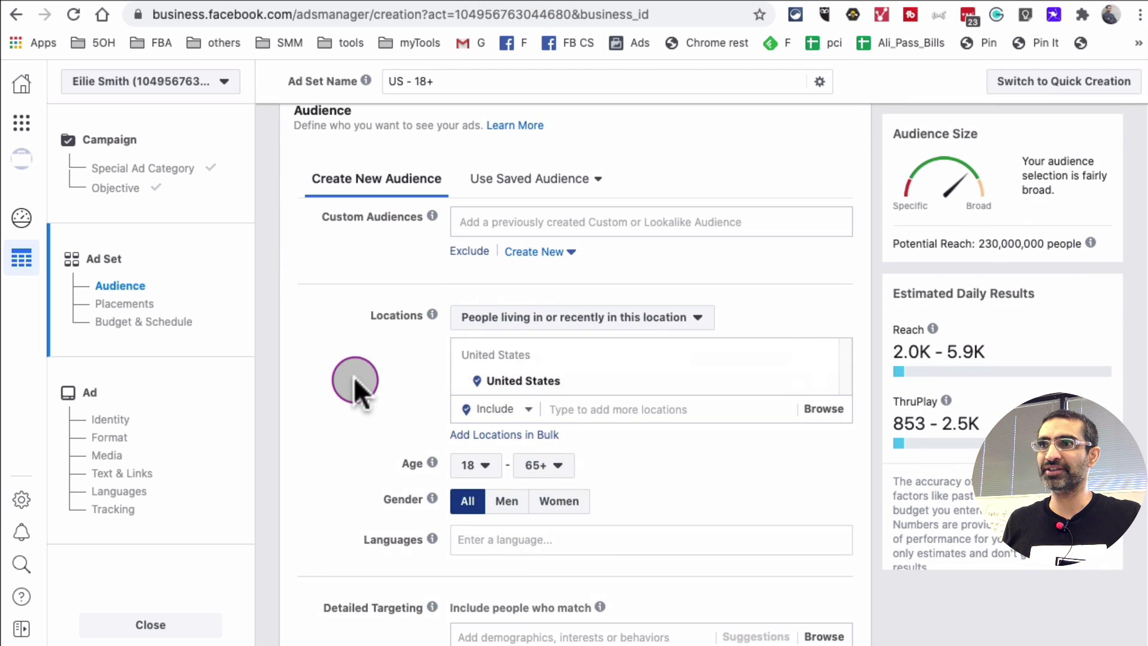
pyautogui.scroll(-2, 429, 377)
pyautogui.click(469, 362)
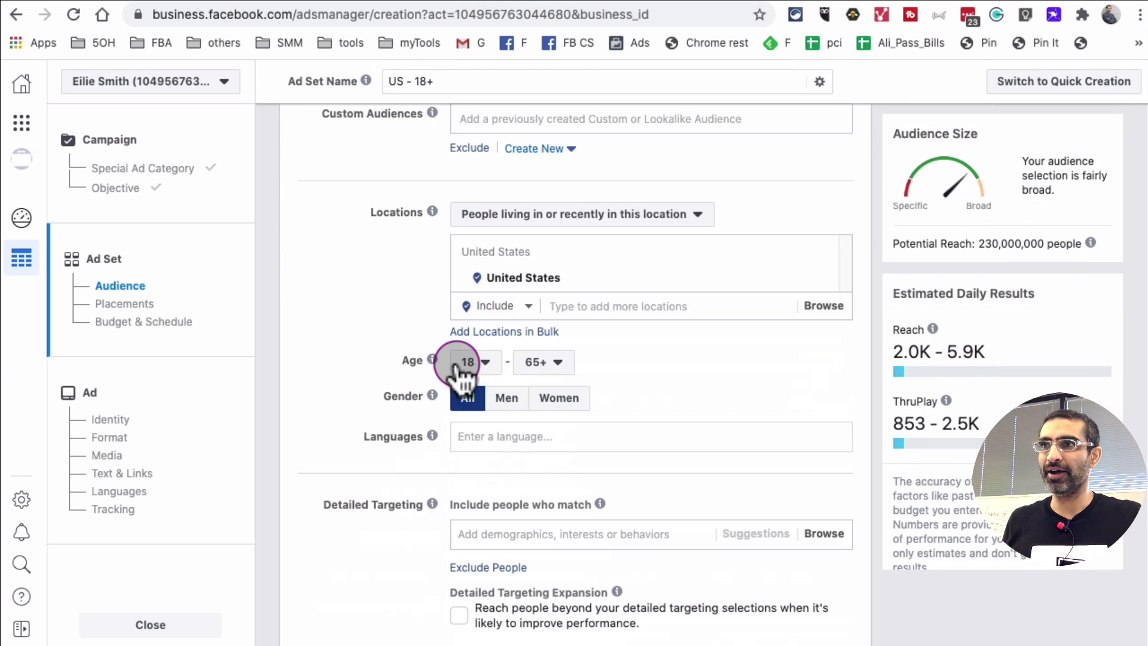
pyautogui.scroll(-1, 496, 577)
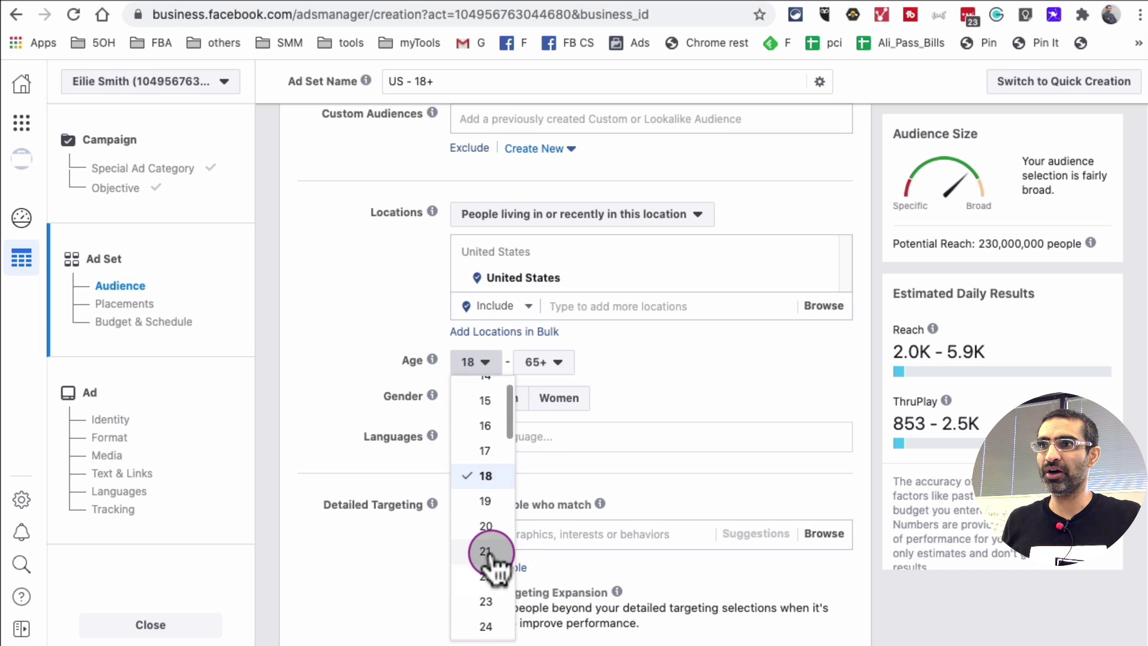
pyautogui.click(487, 550)
# Step: Add the interest "Leadership" to the audience's detailed targeting
pyautogui.scroll(-1, 762, 425)
pyautogui.scroll(-2, 762, 425)
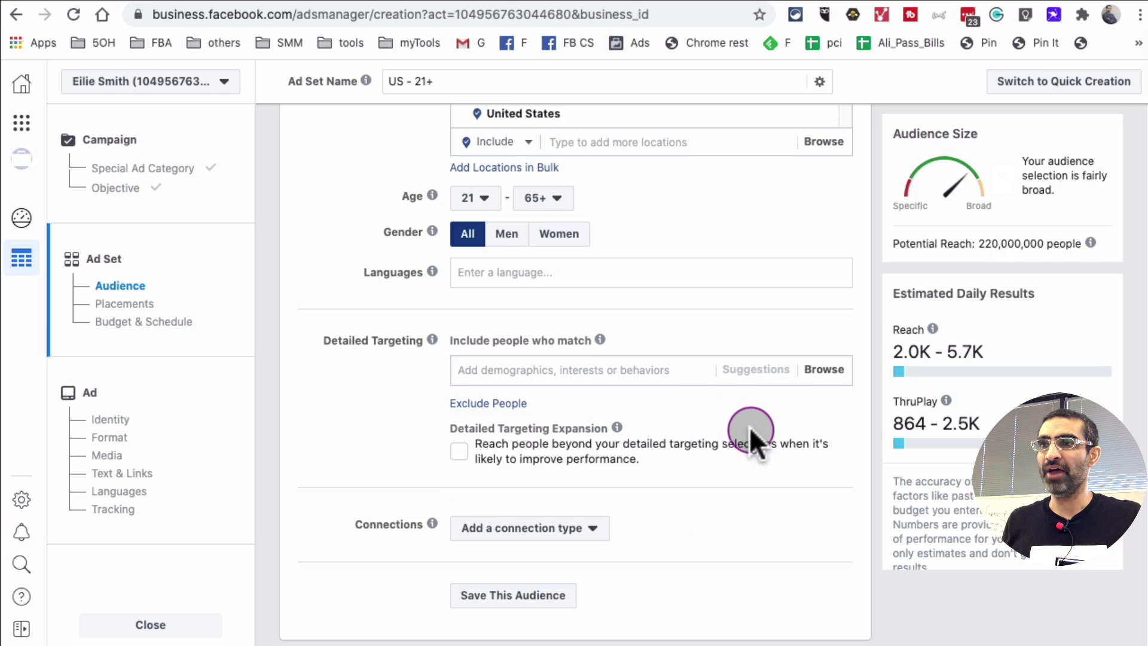
pyautogui.click(546, 368)
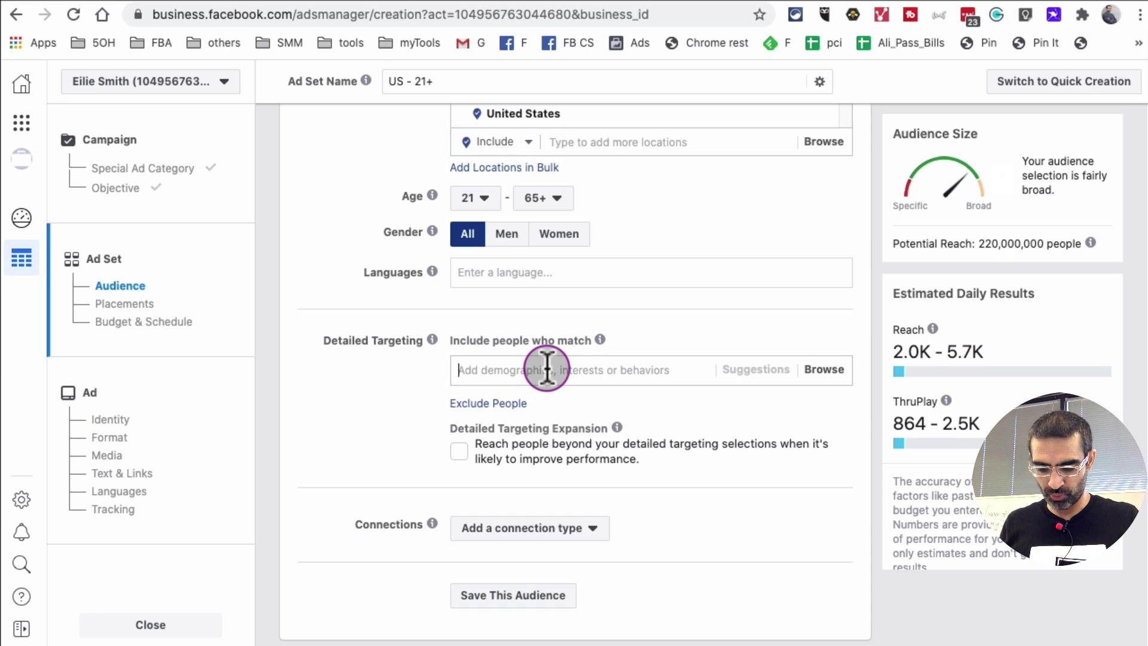
pyautogui.write('leadership')
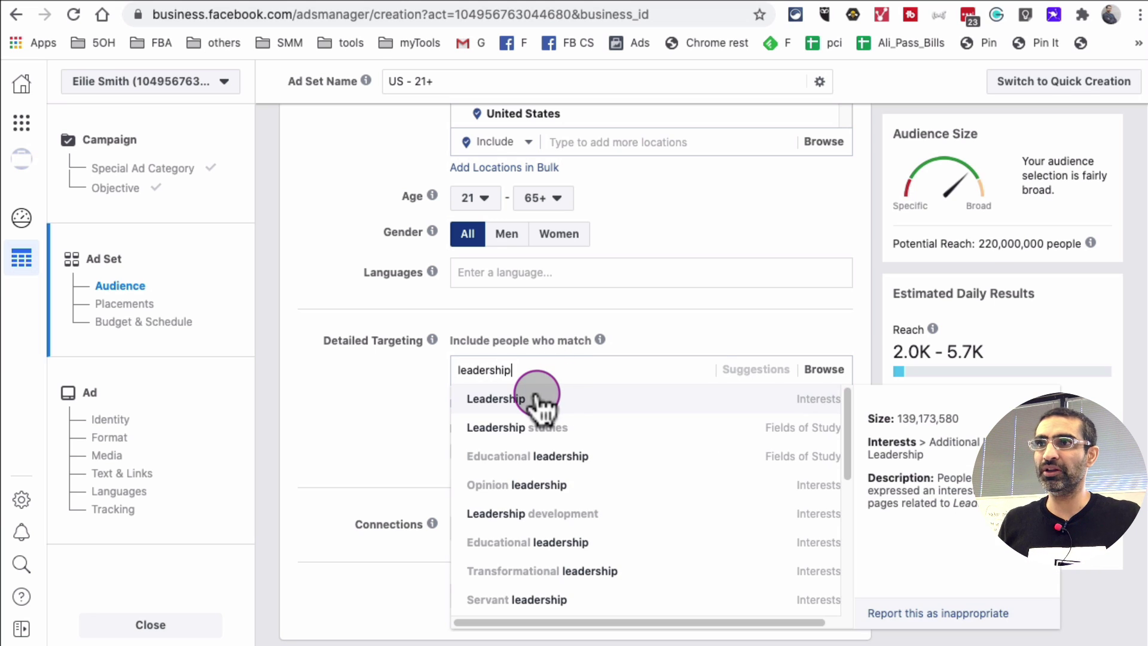
pyautogui.click(546, 401)
# Step: Add "Servant leadership" as a second interest in the detailed targeting
pyautogui.scroll(-3, 395, 440)
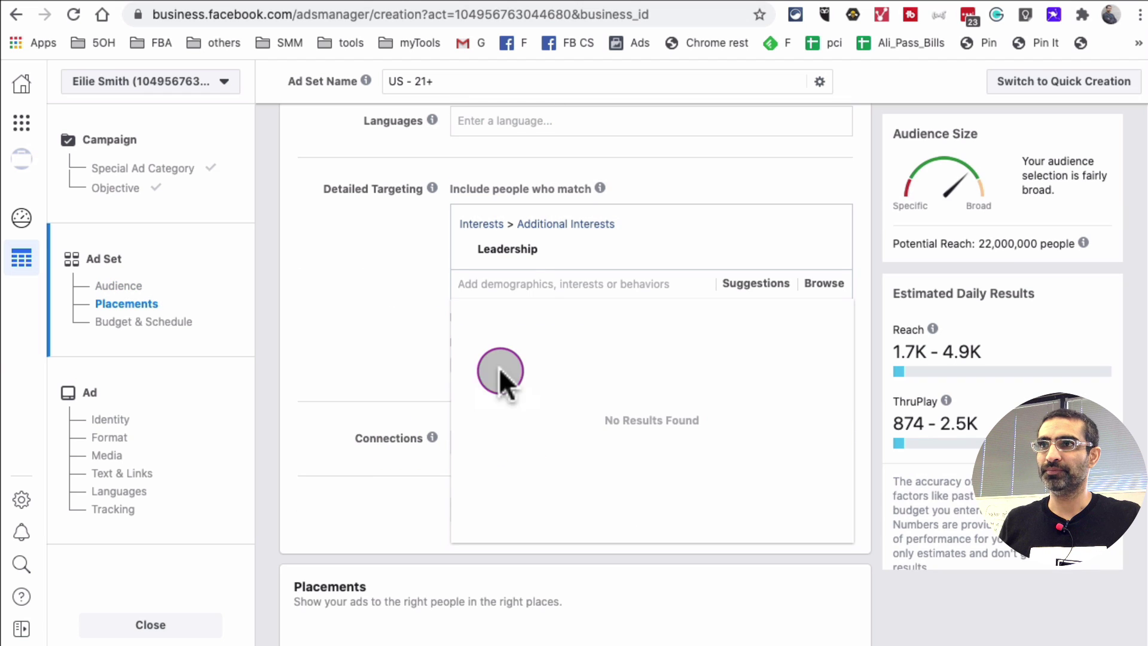
pyautogui.click(522, 284)
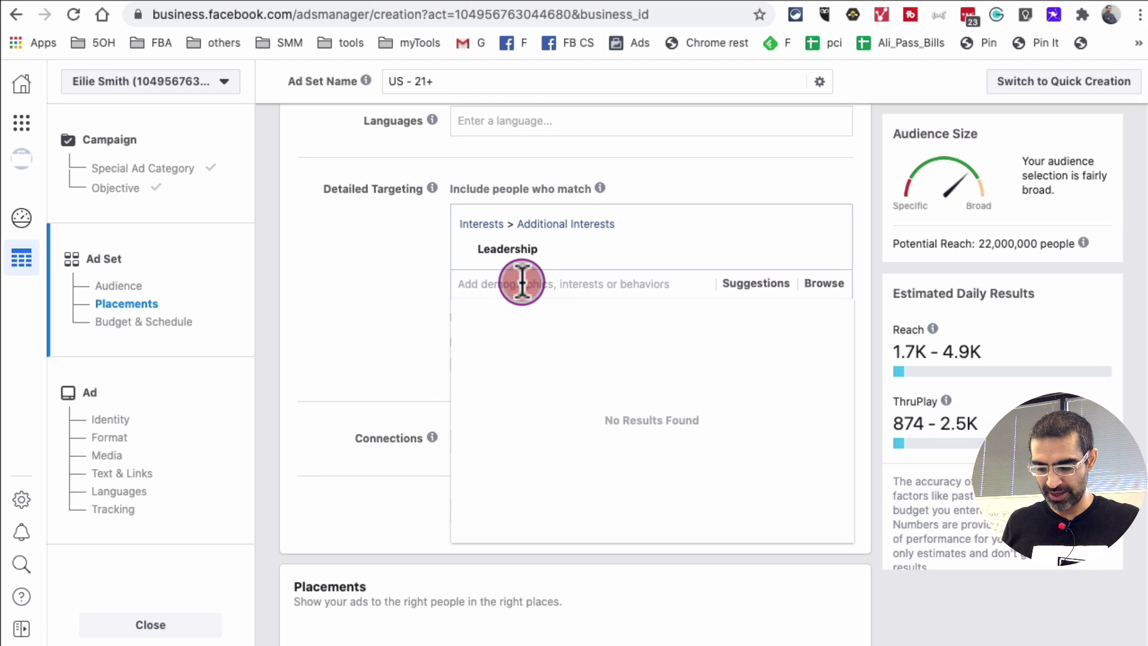
pyautogui.write('servant le')
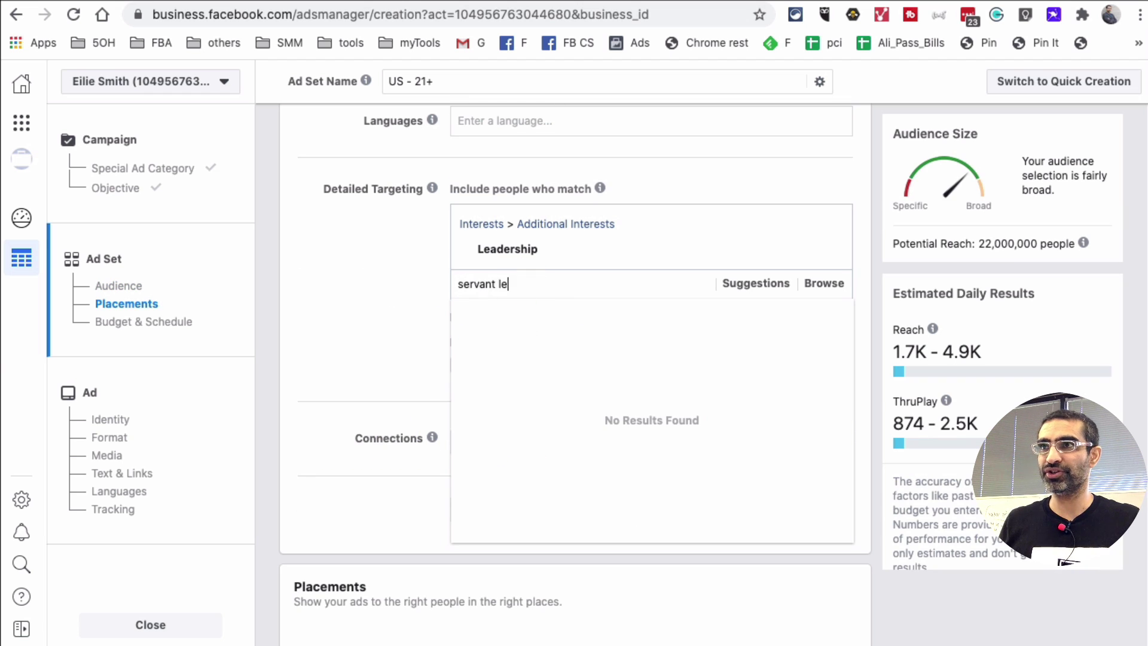
pyautogui.write('ad')
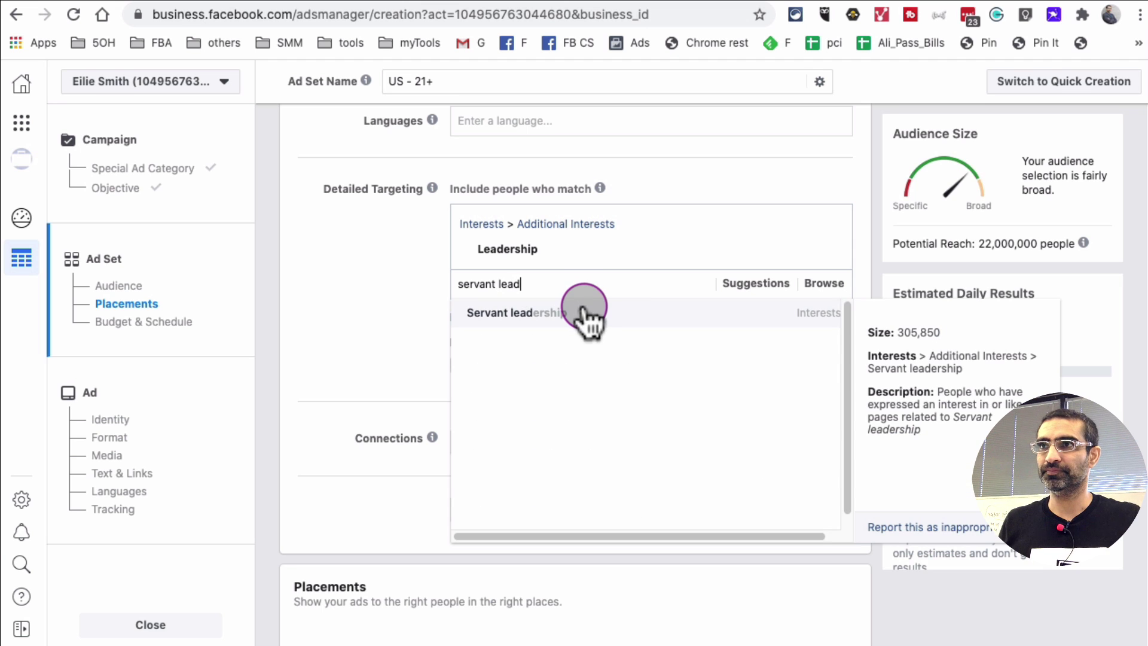
pyautogui.click(584, 310)
pyautogui.click(351, 328)
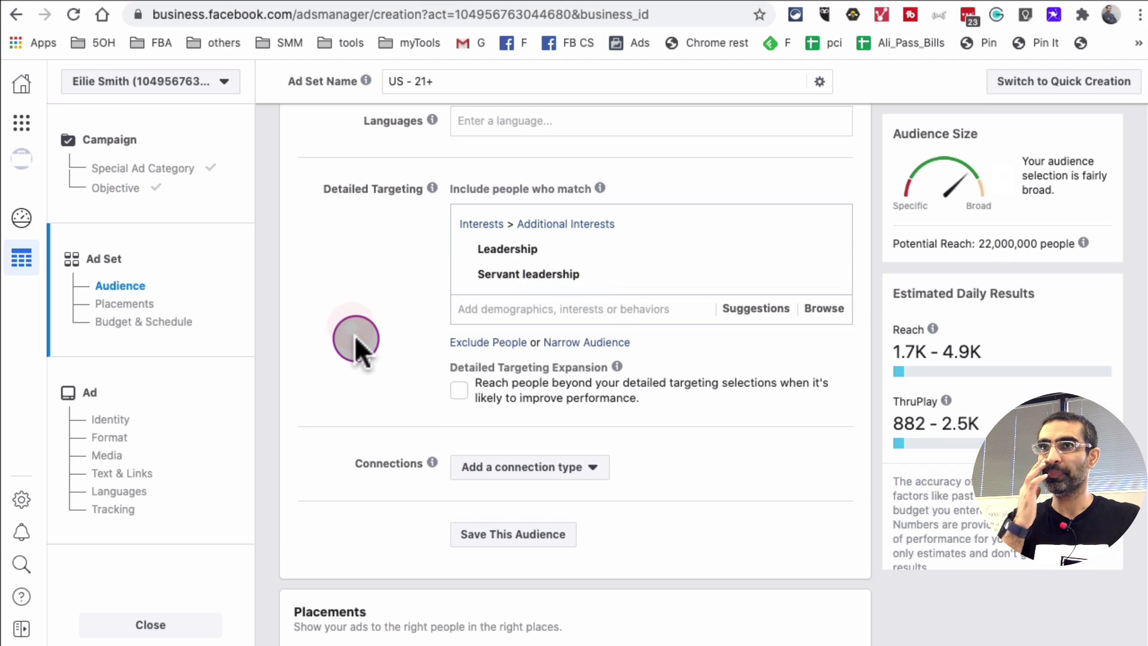
# Step: Review the audience's available connection types without choosing one
pyautogui.scroll(1, 366, 338)
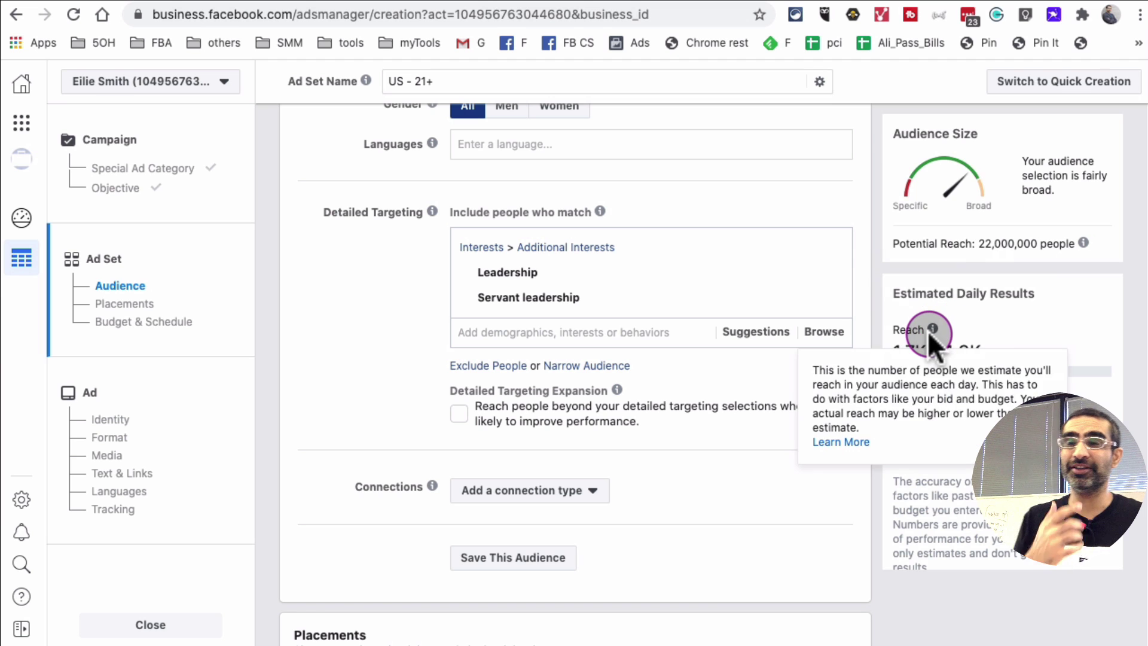
pyautogui.scroll(-3, 661, 410)
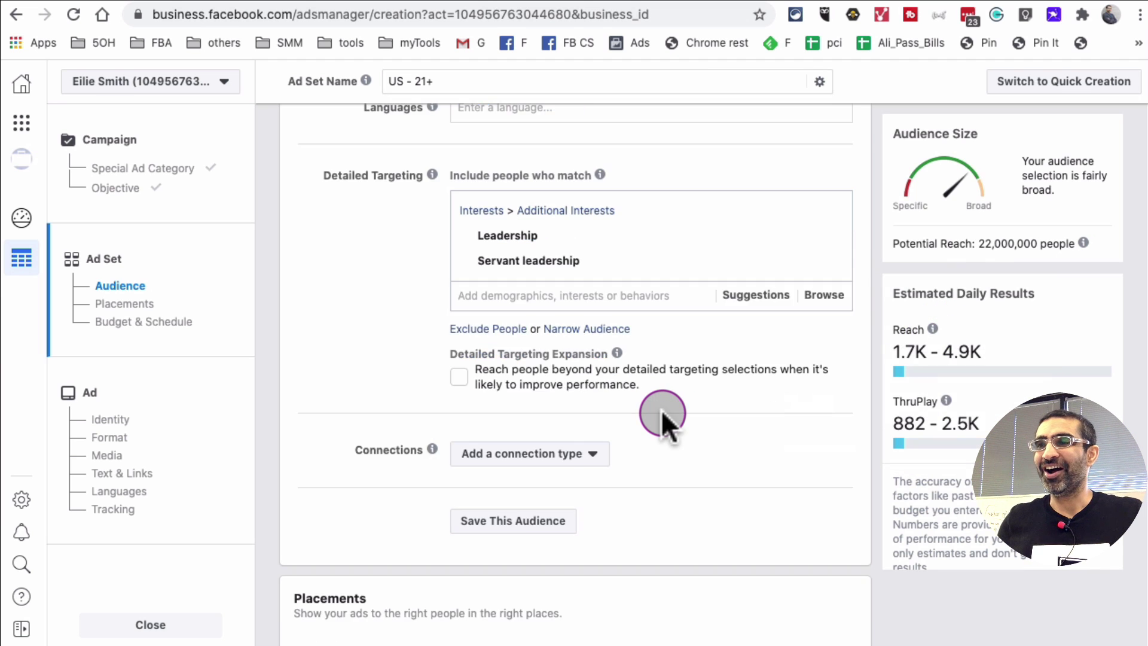
pyautogui.scroll(-2, 661, 410)
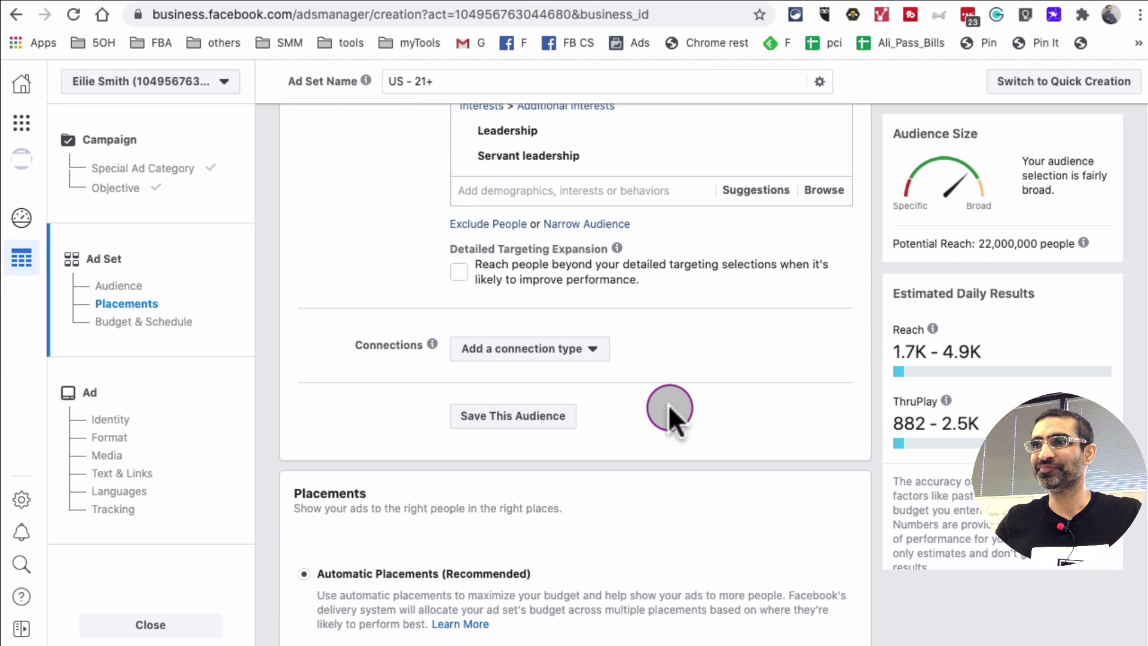
pyautogui.click(562, 348)
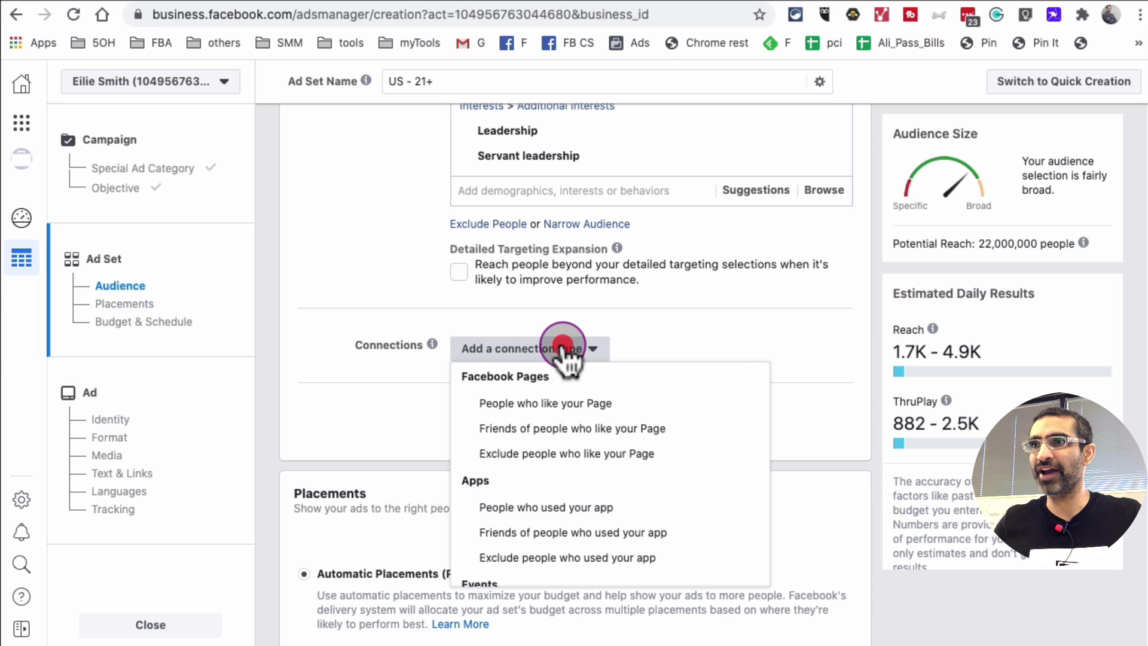
pyautogui.click(723, 337)
# Step: Switch the ad set to manual placements and exclude Facebook, Audience Network and Messenger, leaving only Instagram
pyautogui.scroll(-10, 736, 397)
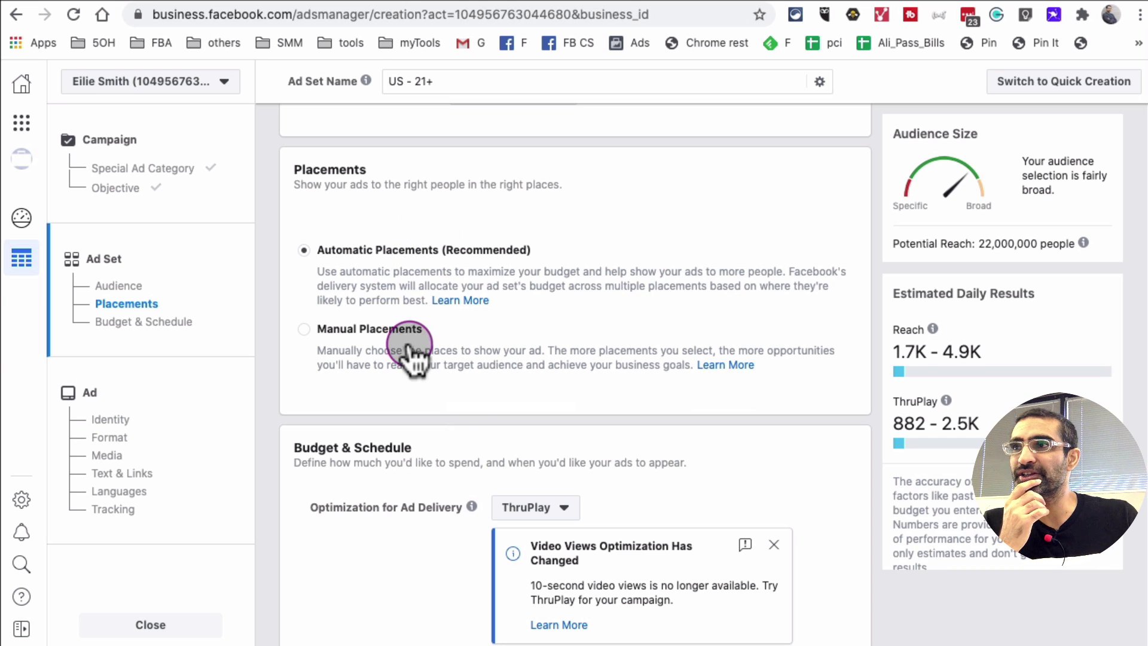
pyautogui.click(365, 330)
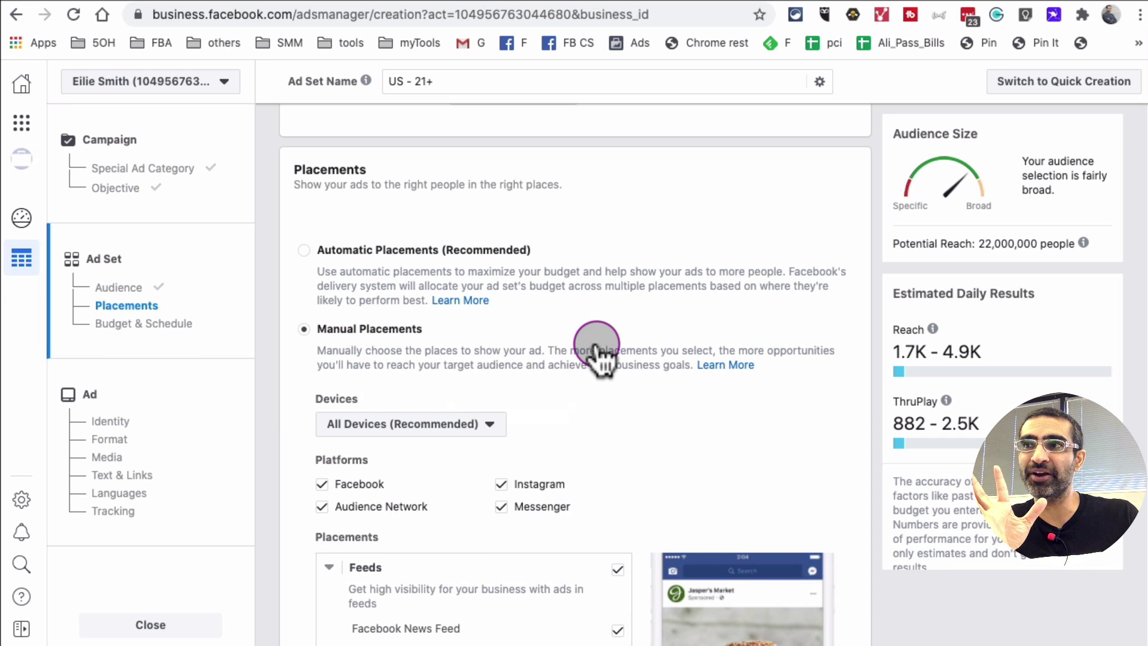
pyautogui.scroll(-3, 544, 358)
pyautogui.click(323, 358)
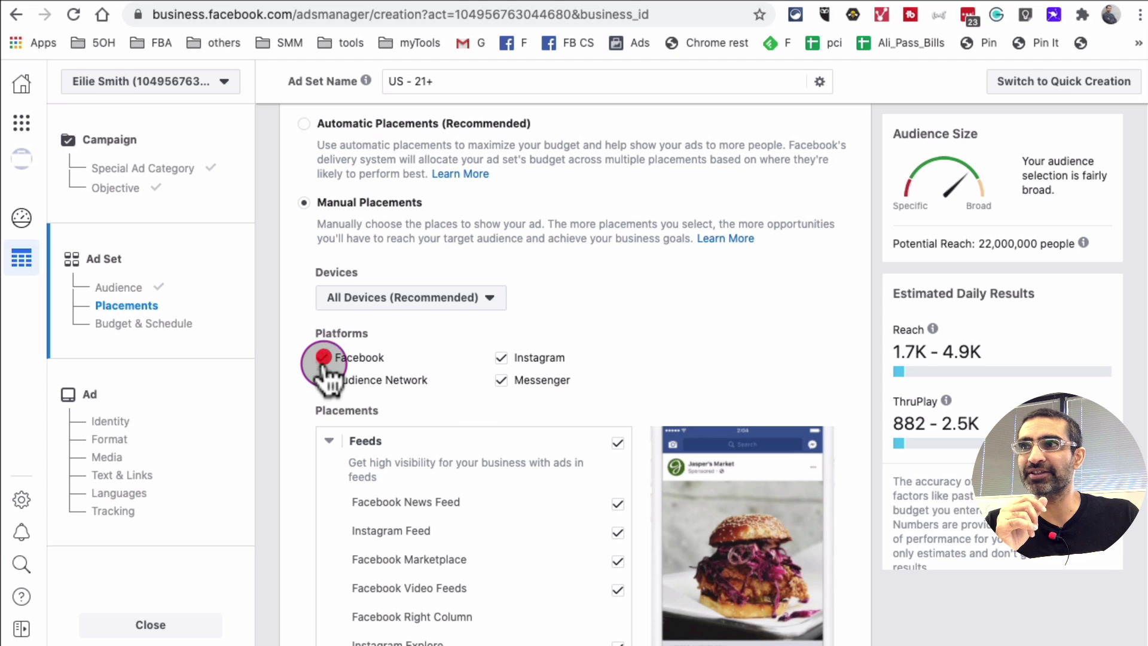
pyautogui.click(322, 482)
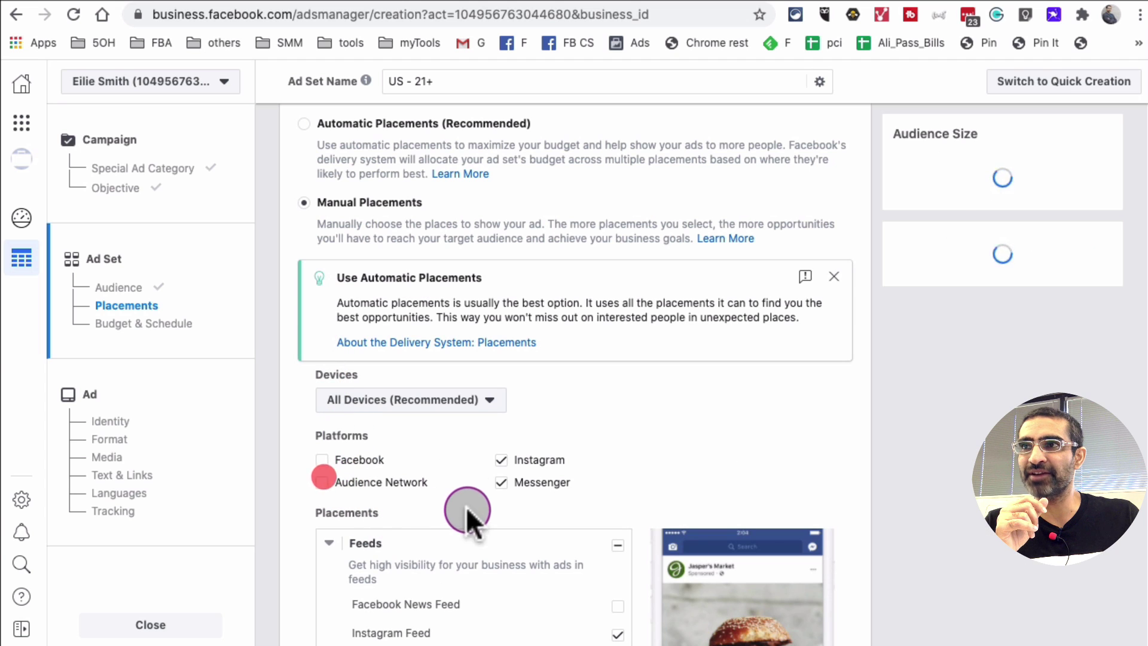
pyautogui.click(501, 482)
# Step: Review the selected platforms and the individual feed, explore and stories placements in the placement list
pyautogui.scroll(-5, 696, 454)
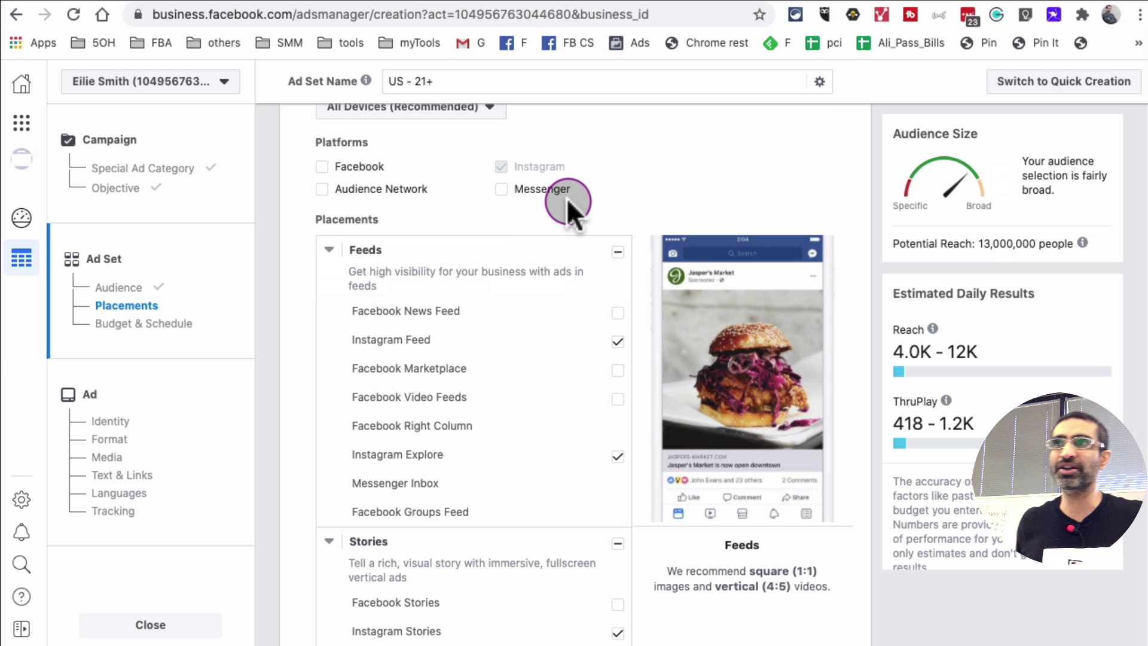
pyautogui.scroll(3, 566, 199)
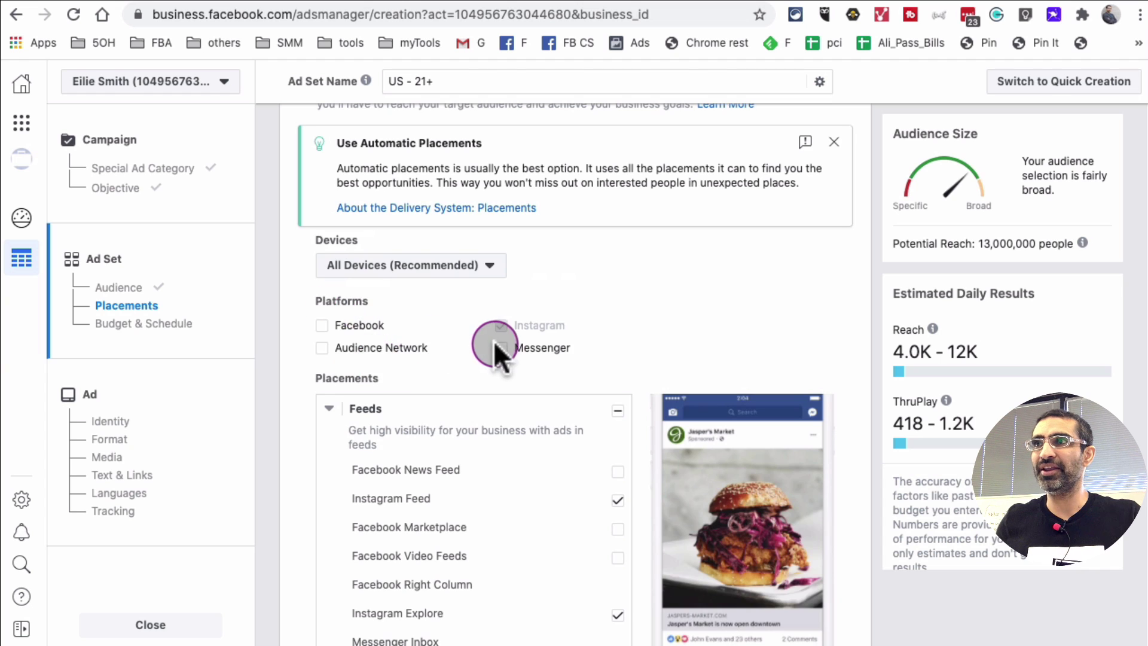
pyautogui.scroll(3, 496, 346)
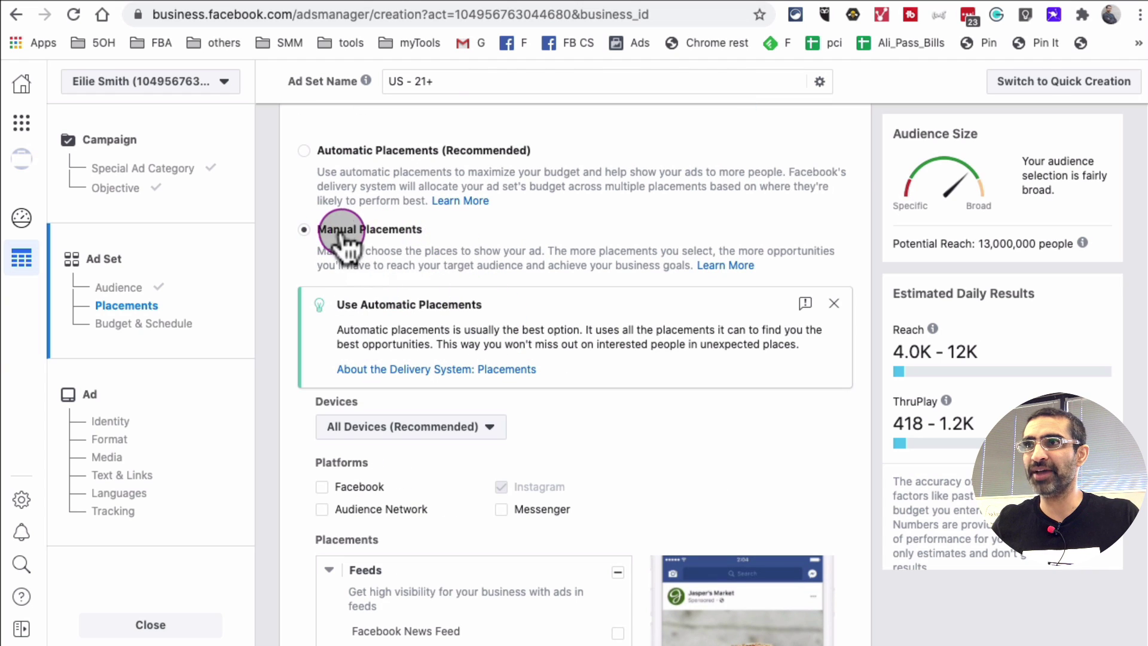
pyautogui.scroll(-3, 496, 334)
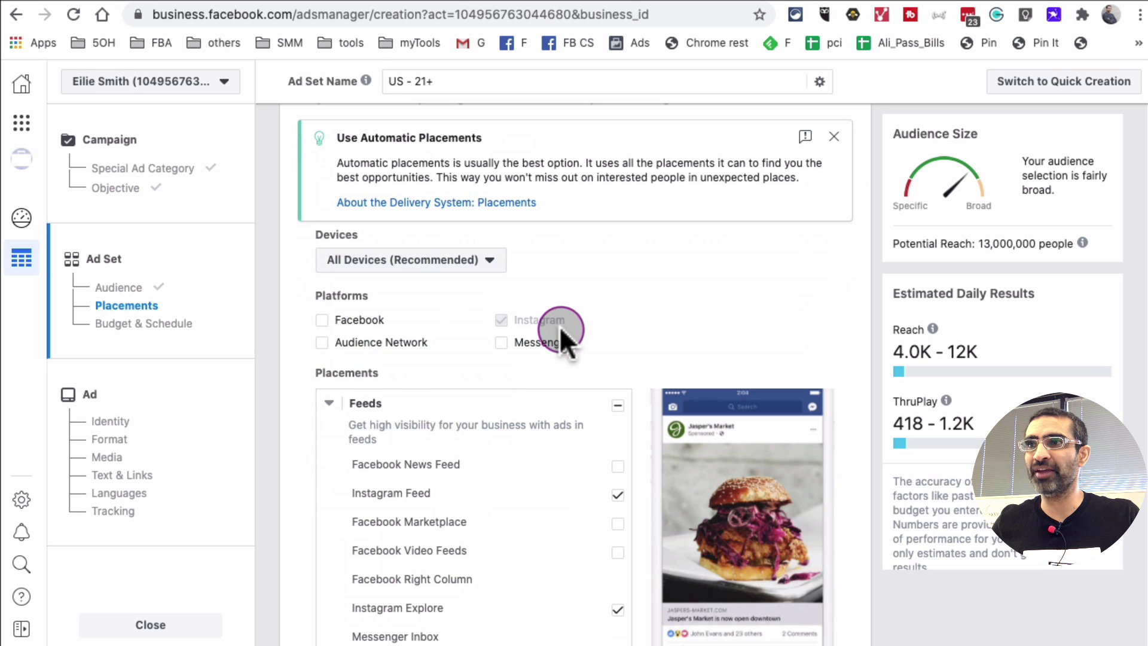
pyautogui.scroll(-2, 579, 332)
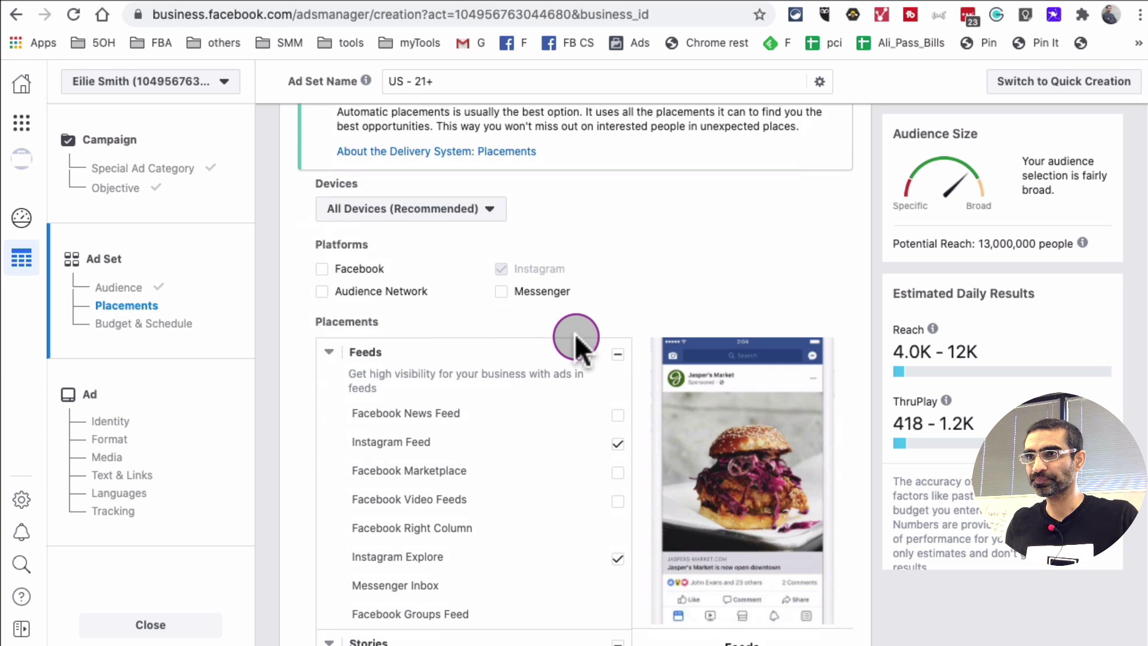
pyautogui.scroll(-1, 482, 480)
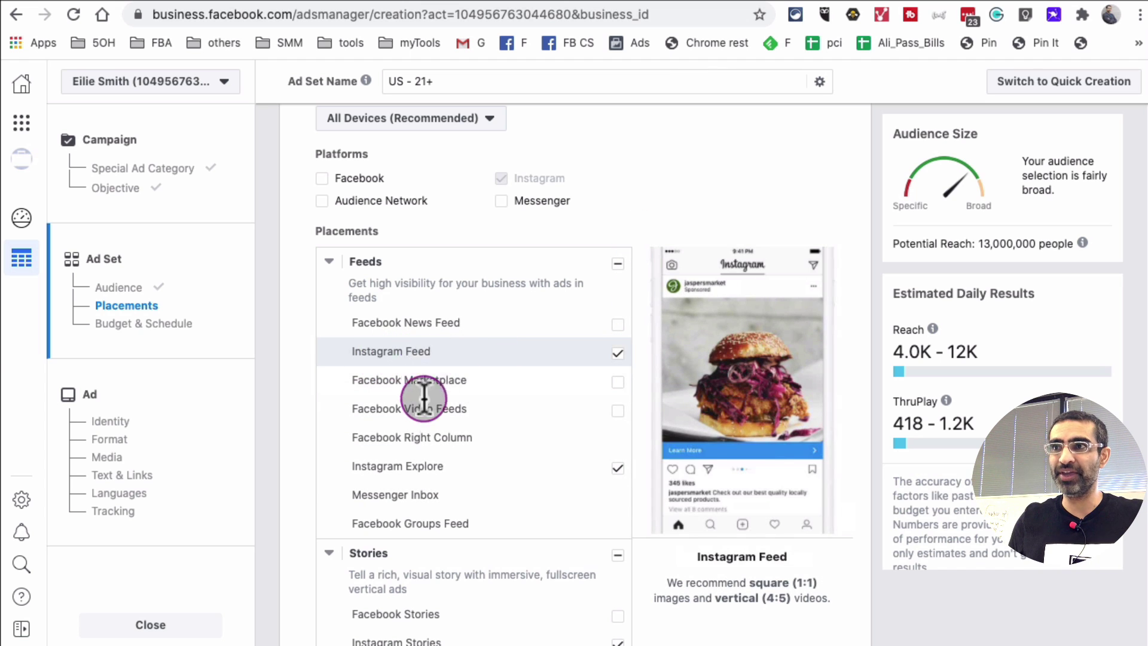
pyautogui.scroll(-4, 466, 465)
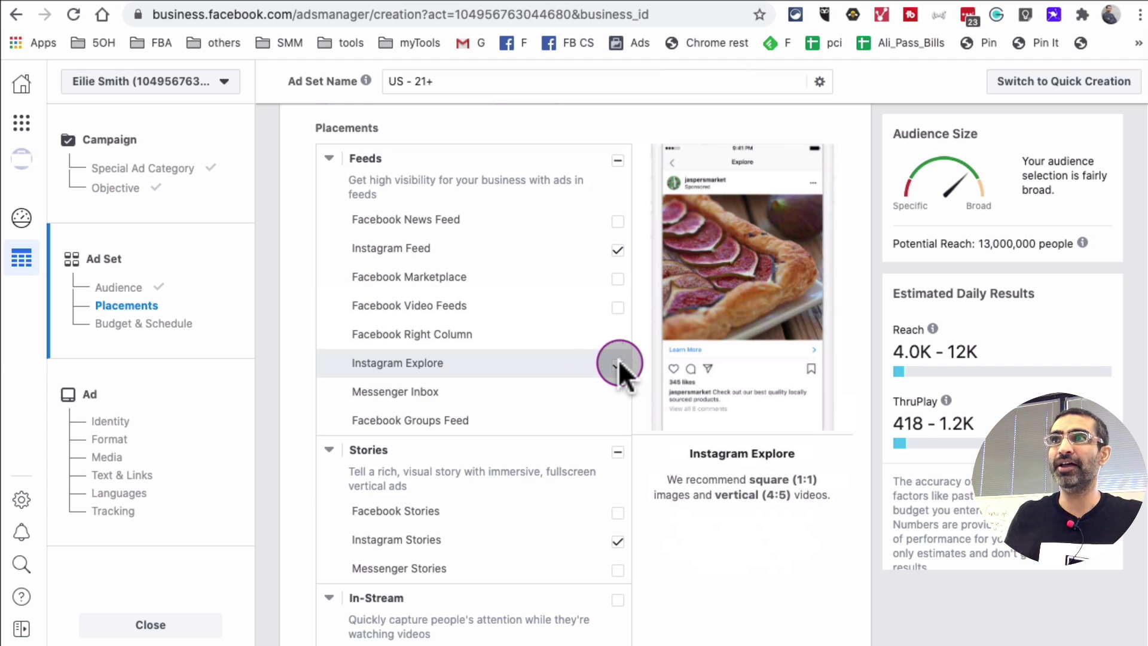
pyautogui.scroll(-1, 573, 436)
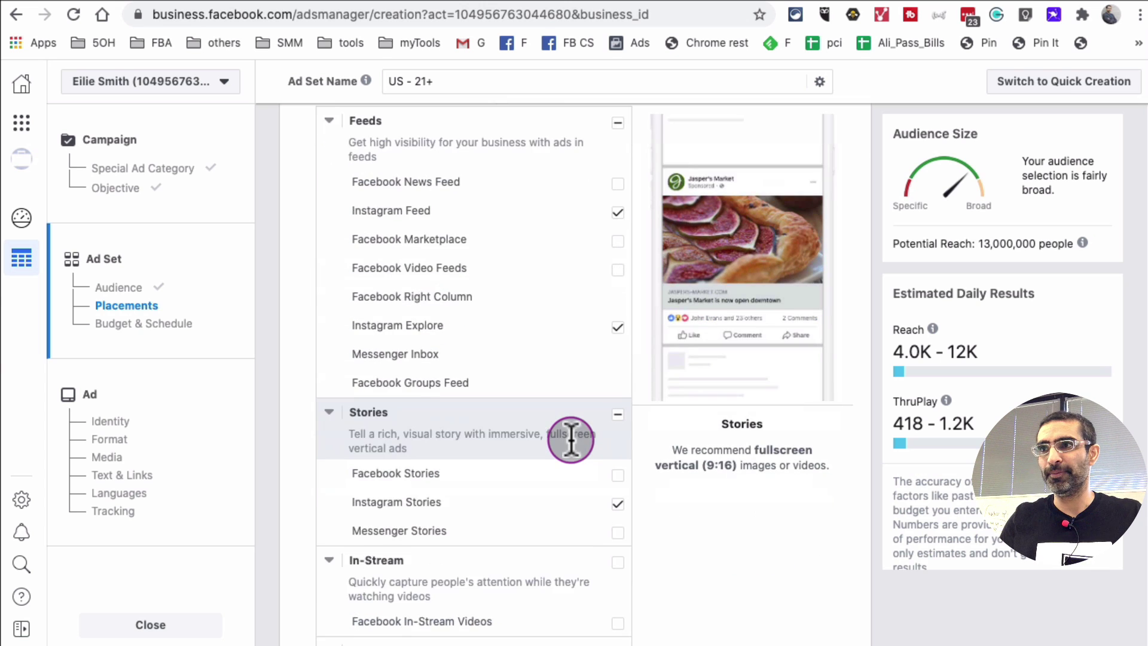
pyautogui.scroll(-12, 571, 439)
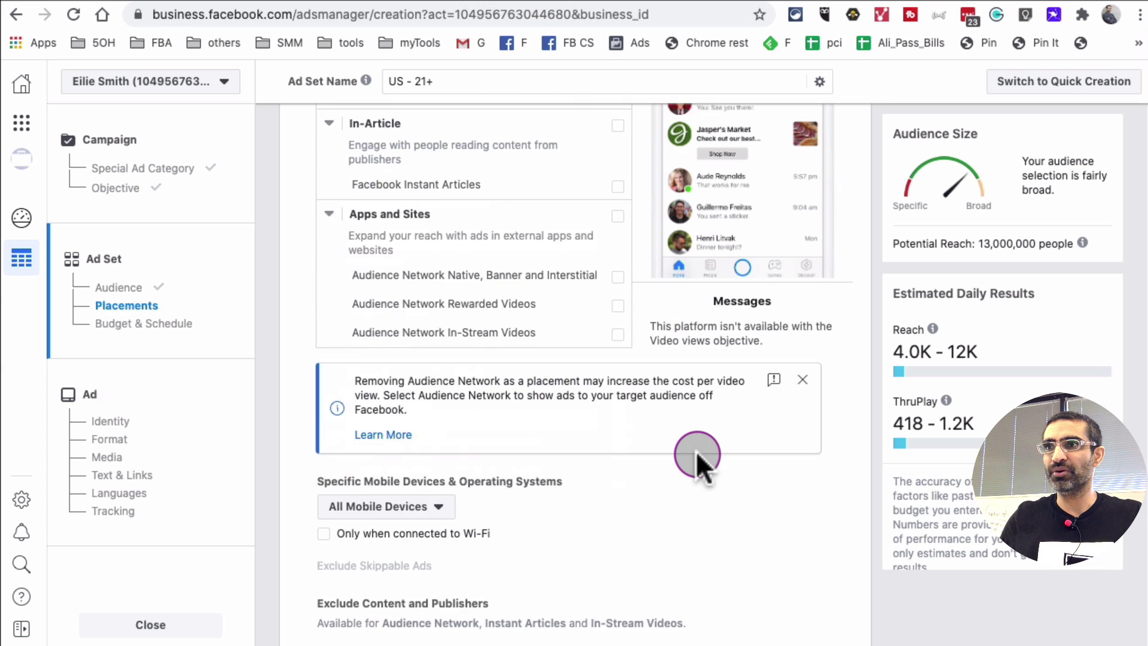
# Step: Set the ad set's daily budget to $1.00 and check the estimated daily results for that amount
pyautogui.scroll(-10, 696, 451)
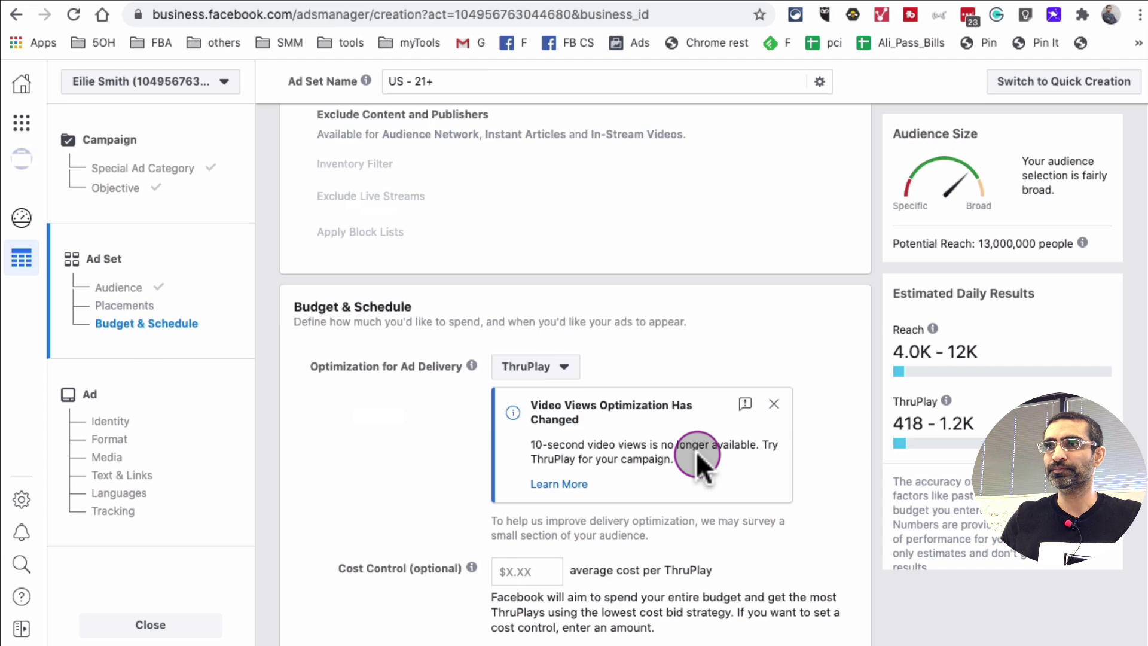
pyautogui.scroll(-5, 696, 451)
pyautogui.scroll(2, 741, 428)
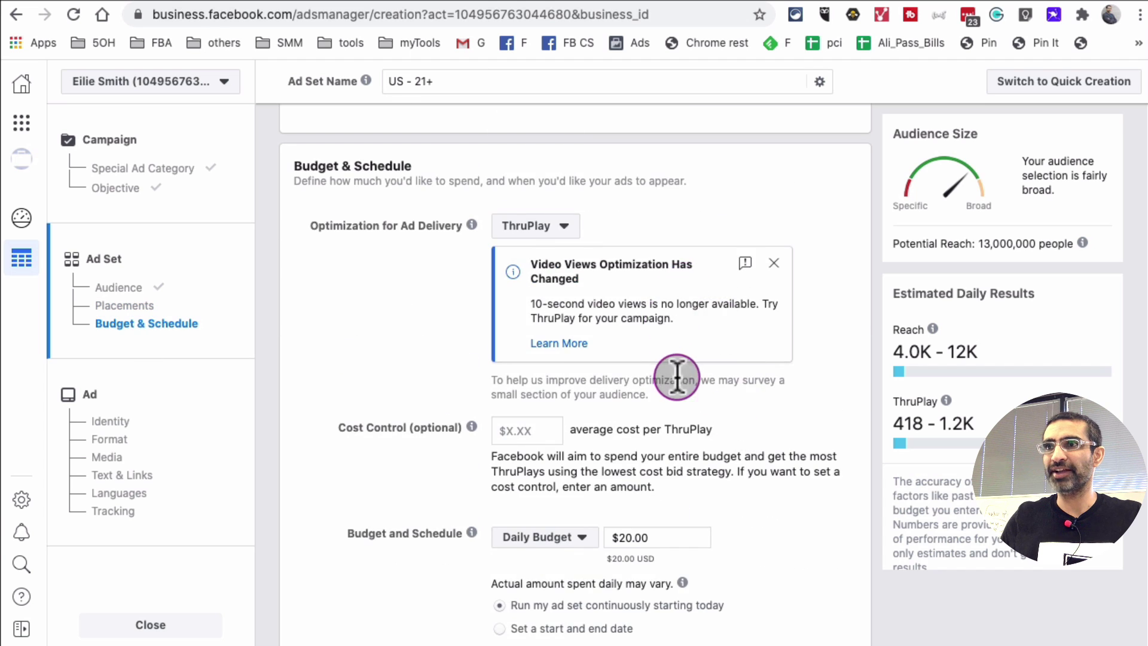
pyautogui.scroll(-4, 676, 376)
pyautogui.click(571, 355)
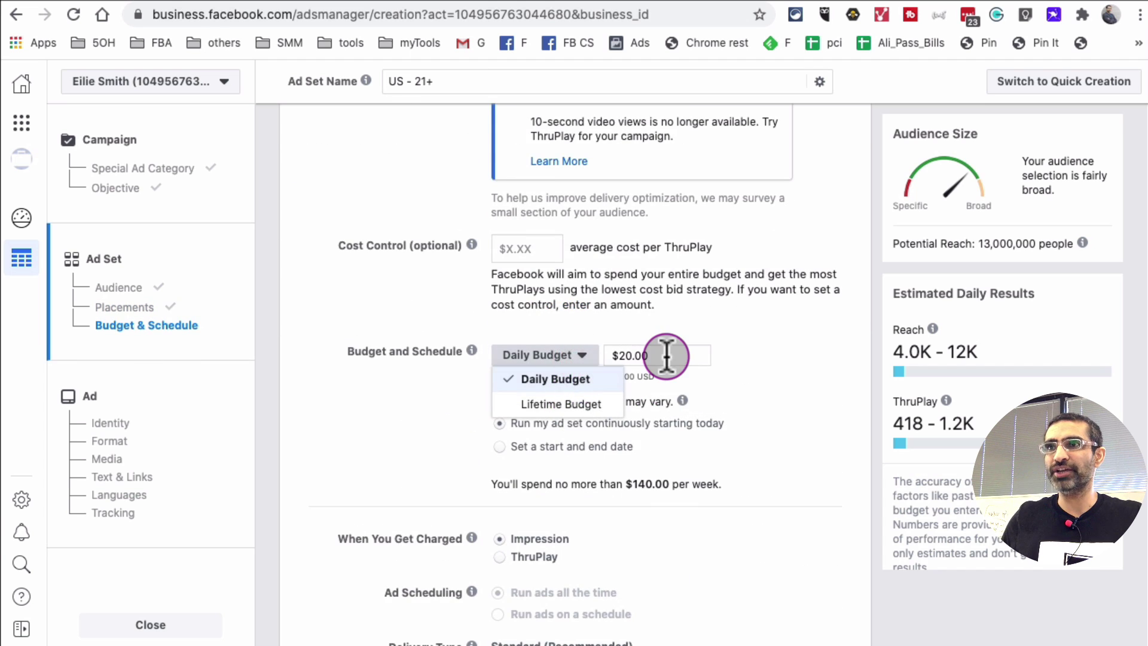
pyautogui.click(666, 356)
pyautogui.doubleClick(666, 356)
pyautogui.write('1')
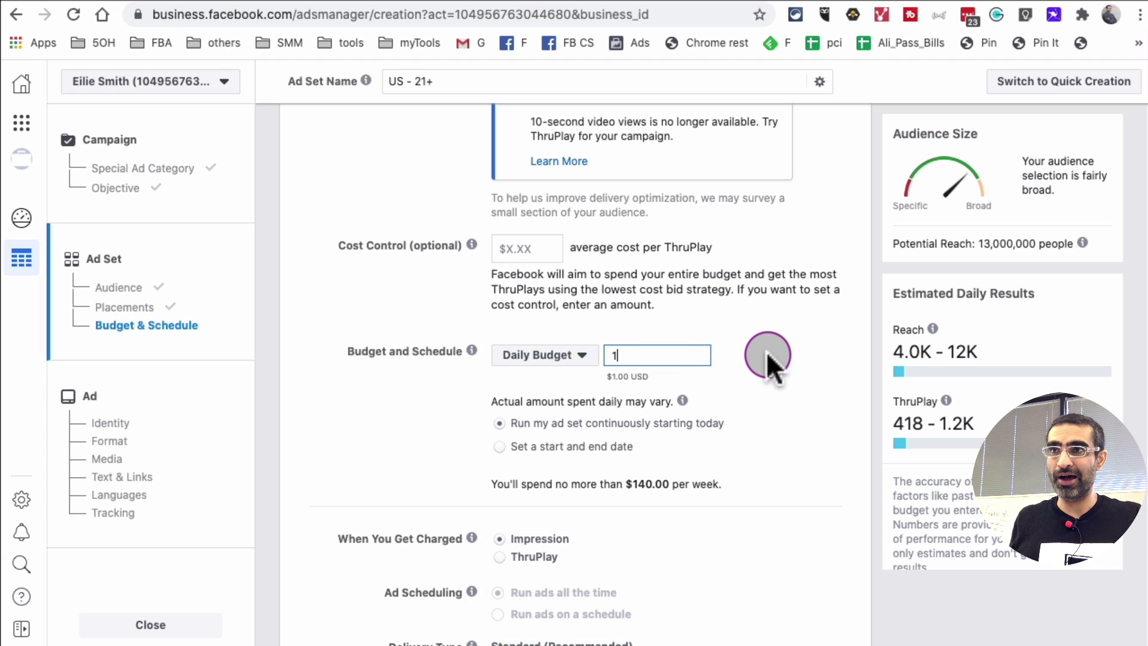
pyautogui.click(774, 353)
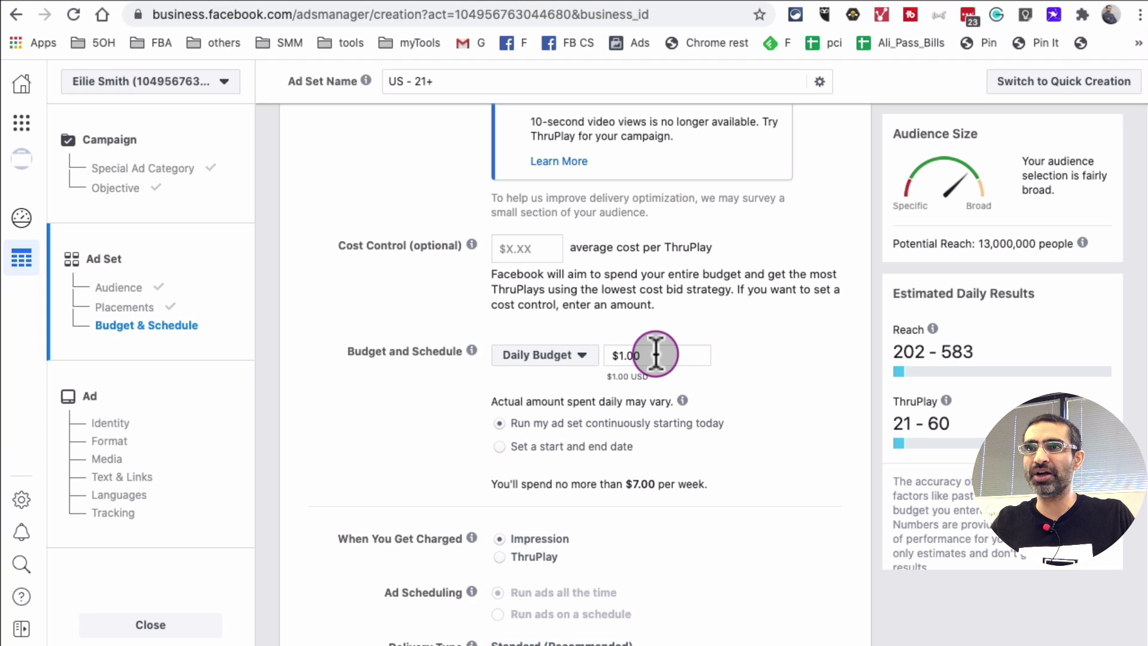
pyautogui.moveTo(983, 331)
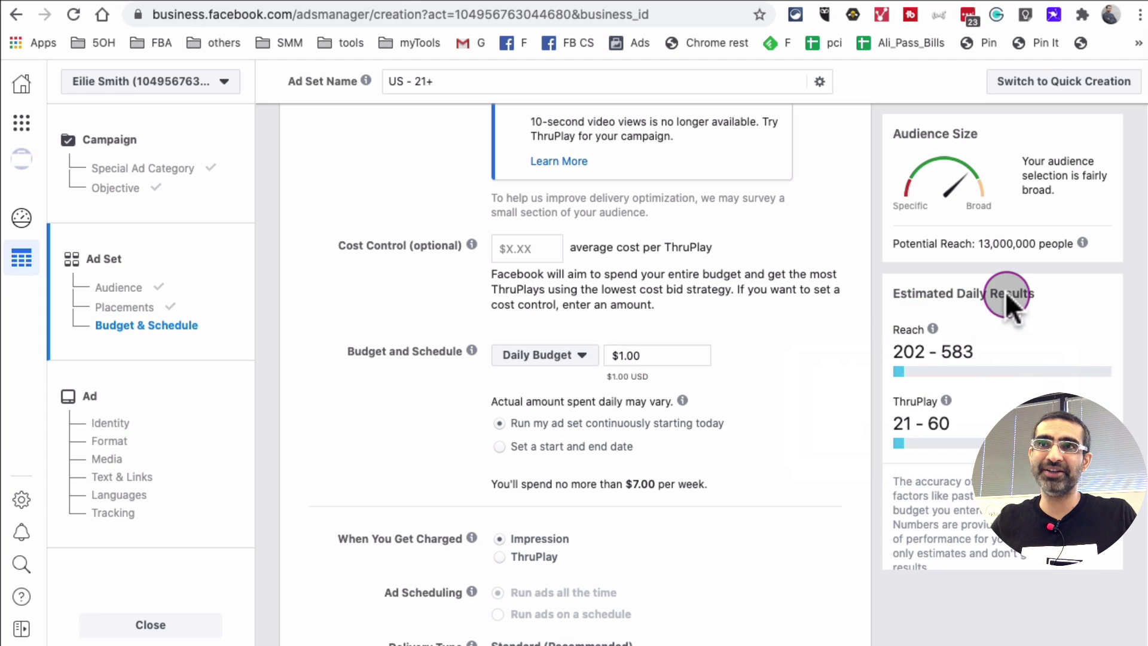
pyautogui.moveTo(959, 293); pyautogui.dragTo(1050, 312)
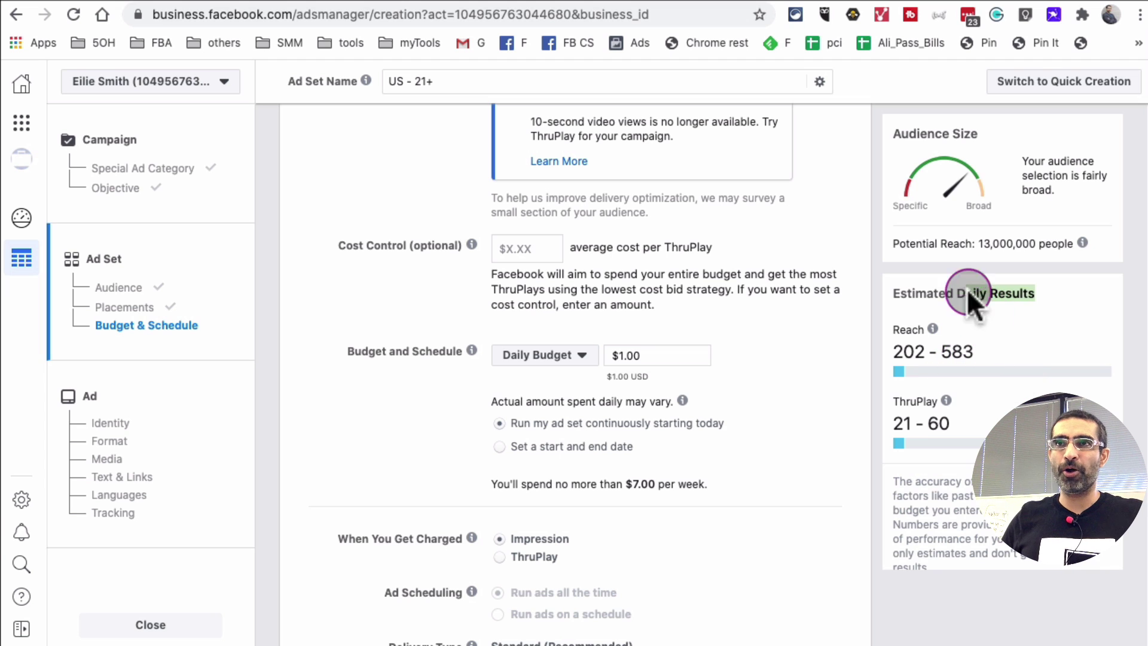
# Step: Try a $10.00 daily budget to compare the estimated daily results, and restore the daily budget to $1.00
pyautogui.click(989, 246)
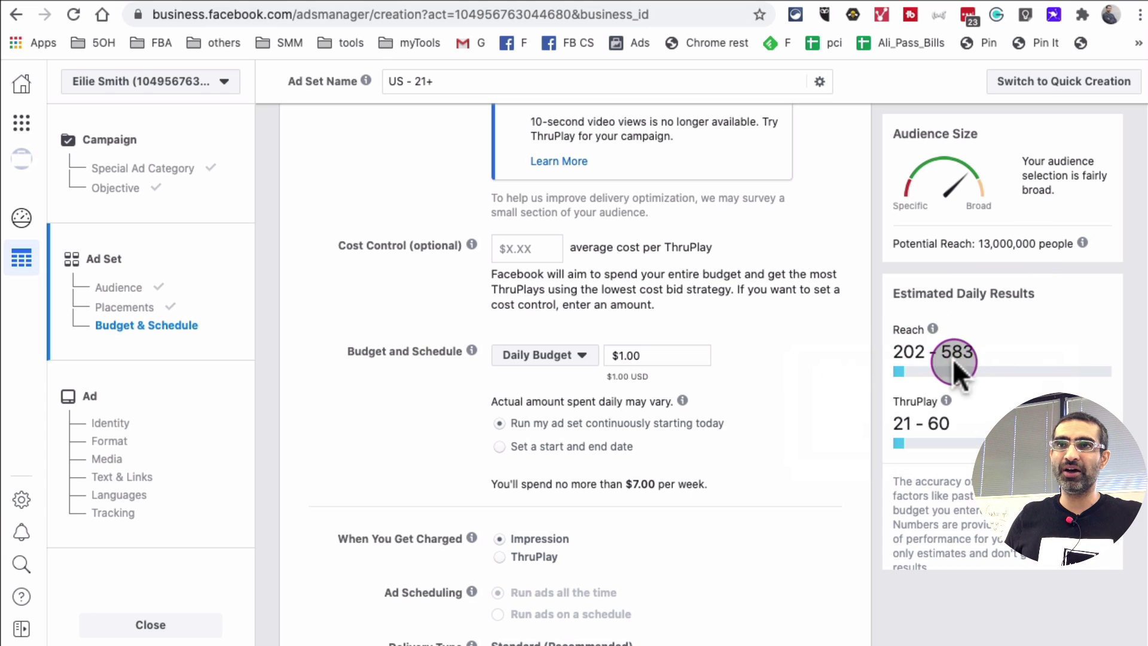
pyautogui.tripleClick(689, 357)
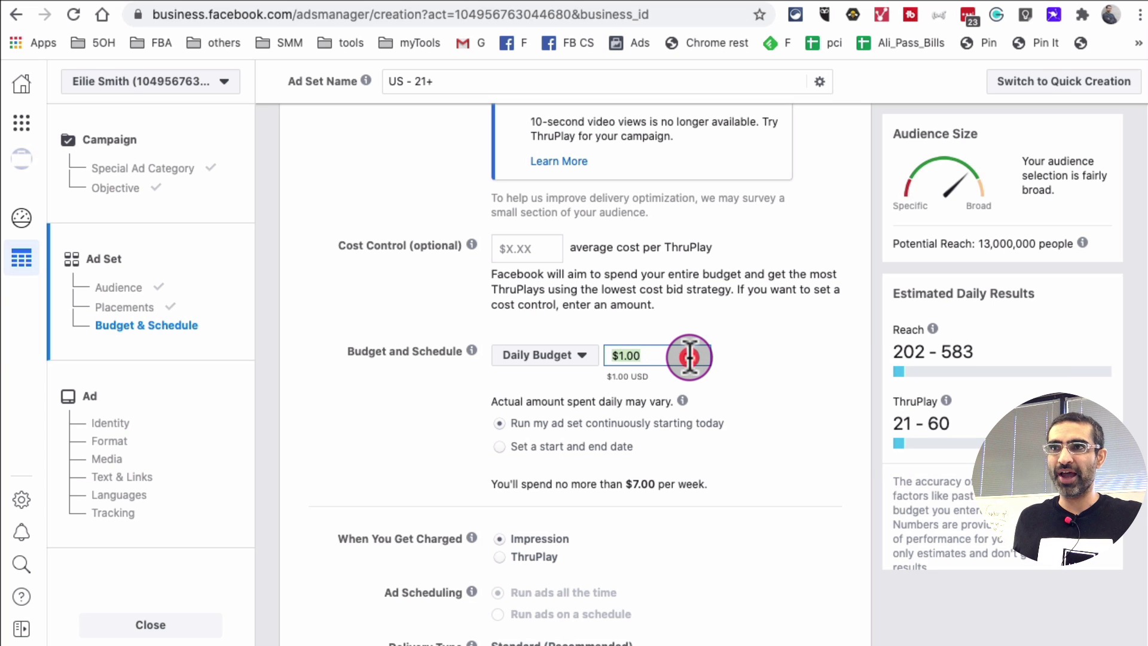
pyautogui.write('10')
pyautogui.click(718, 352)
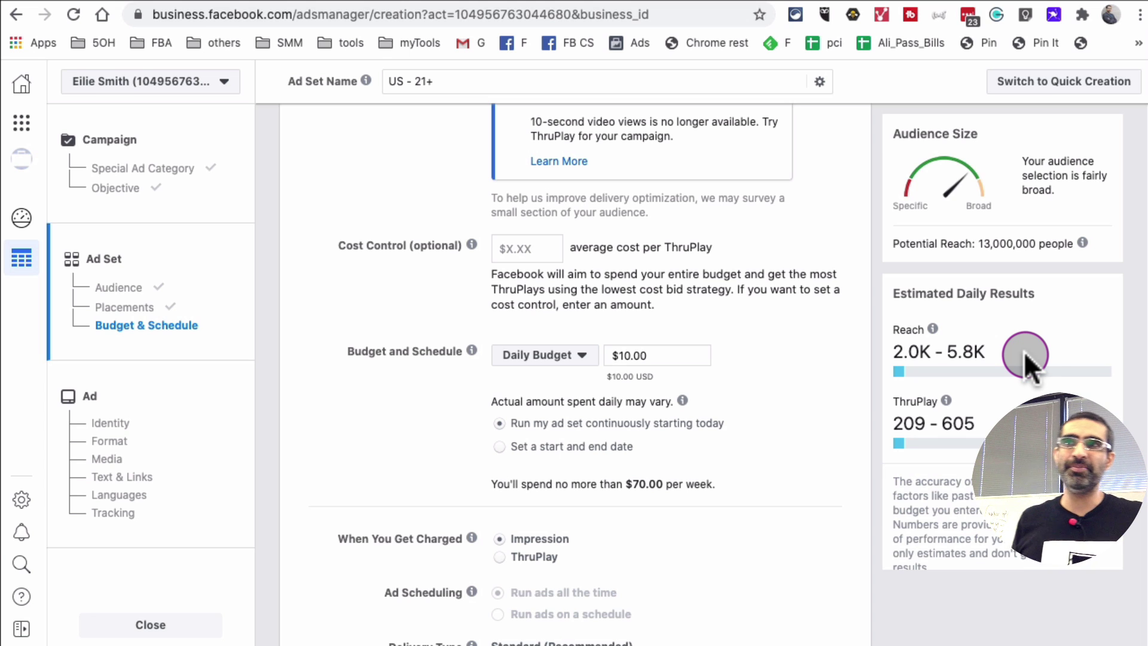
pyautogui.tripleClick(692, 357)
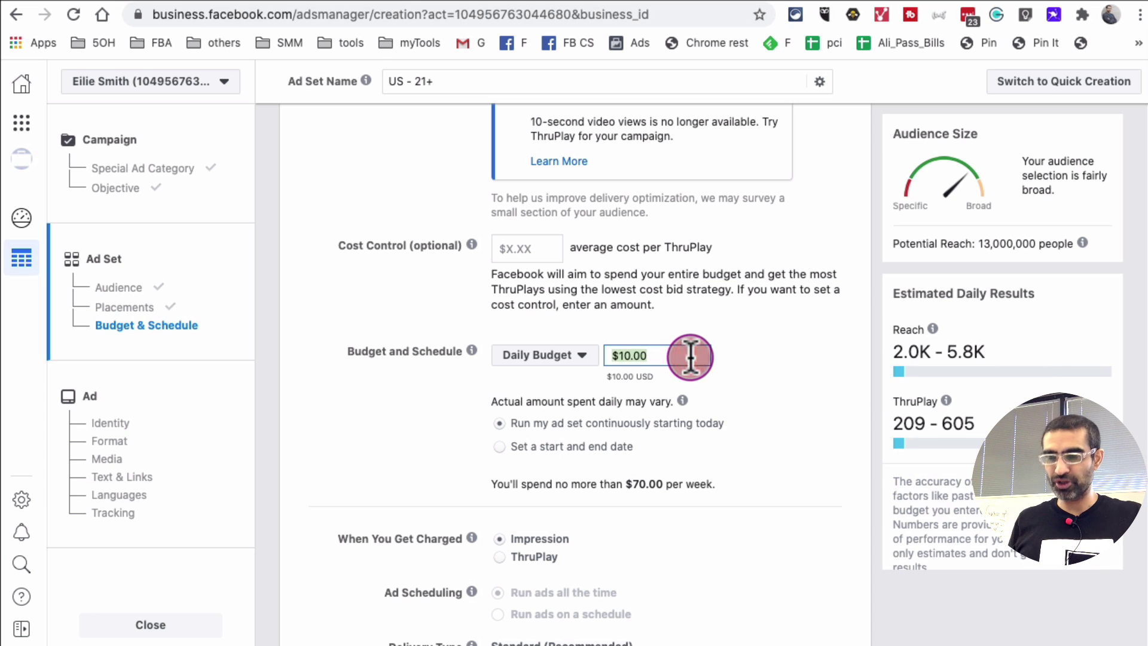
pyautogui.write('1')
pyautogui.click(773, 361)
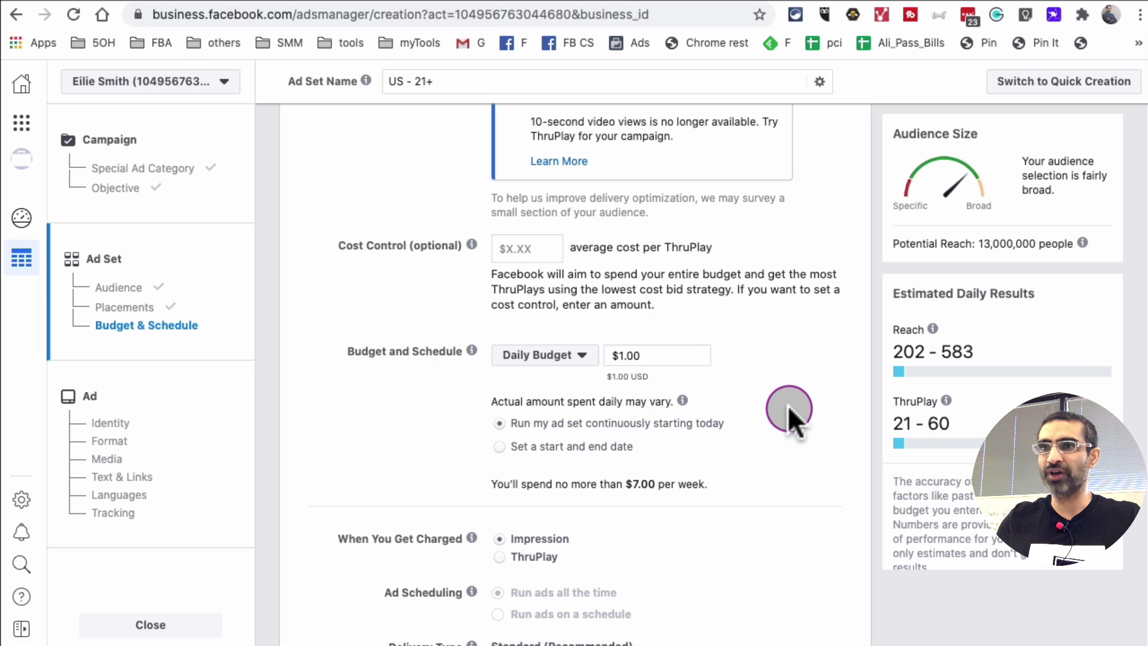
# Step: Continue to the ad level and set its identity to the Publishing Concepts, PCI page with the publishingconcepts Instagram account
pyautogui.scroll(-3, 787, 409)
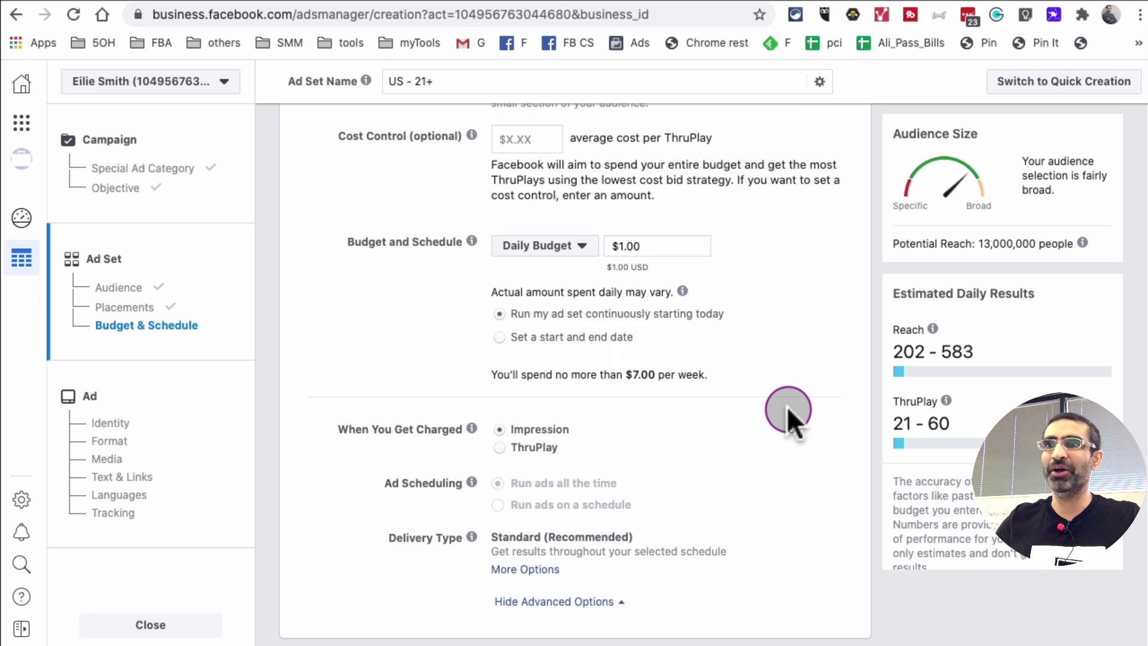
pyautogui.click(828, 627)
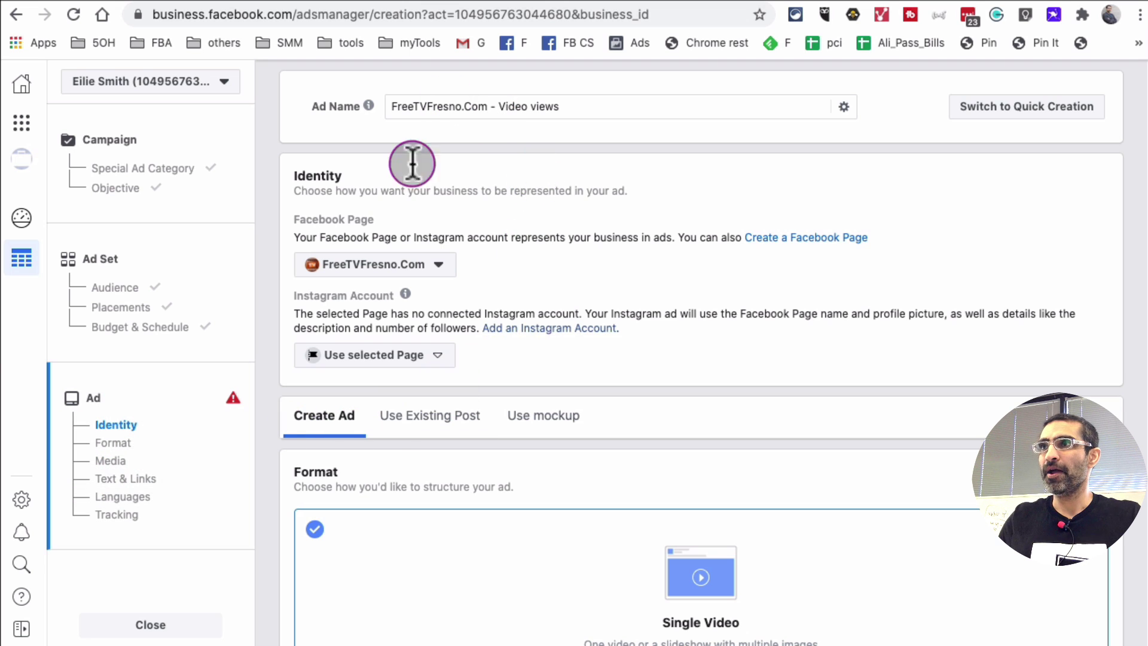
pyautogui.click(438, 270)
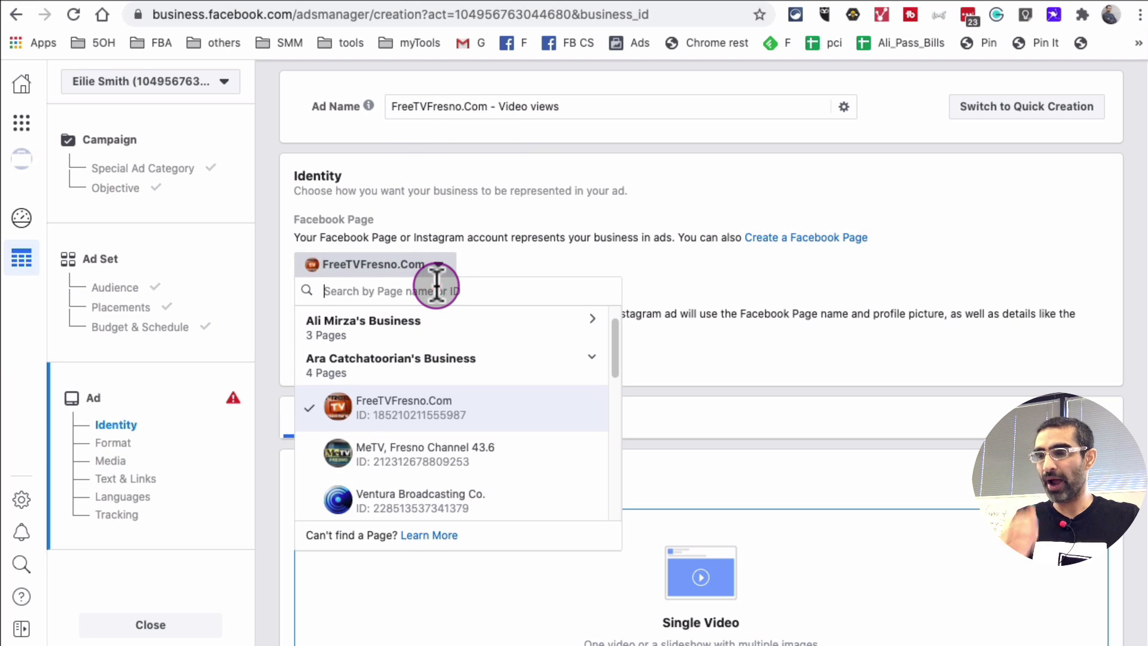
pyautogui.write('pub')
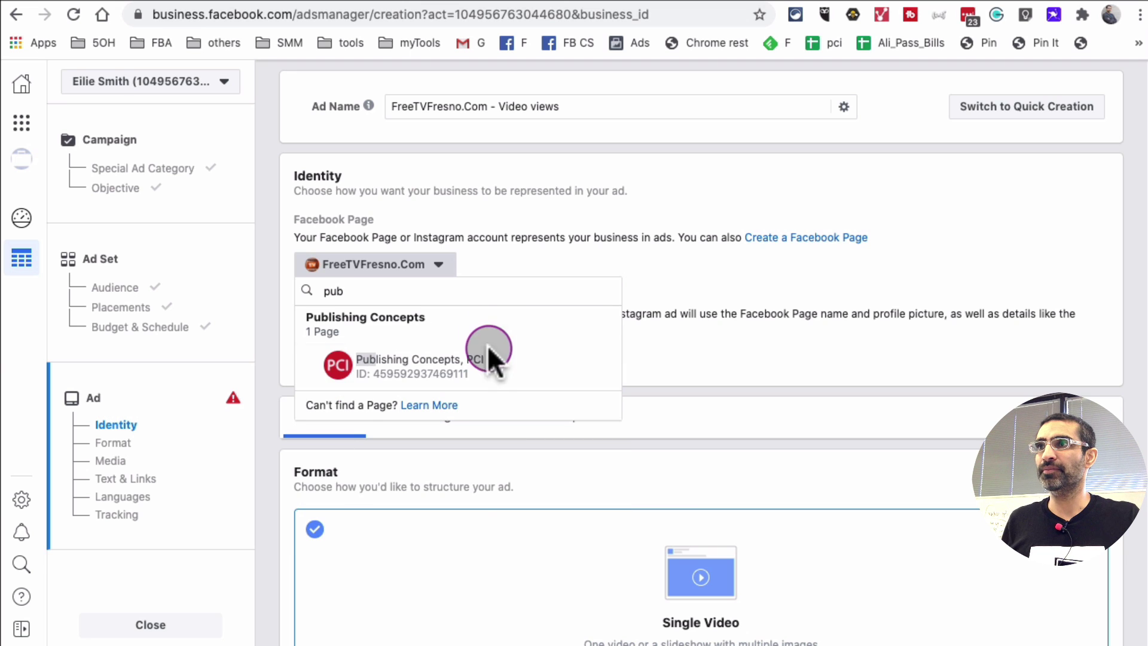
pyautogui.click(487, 356)
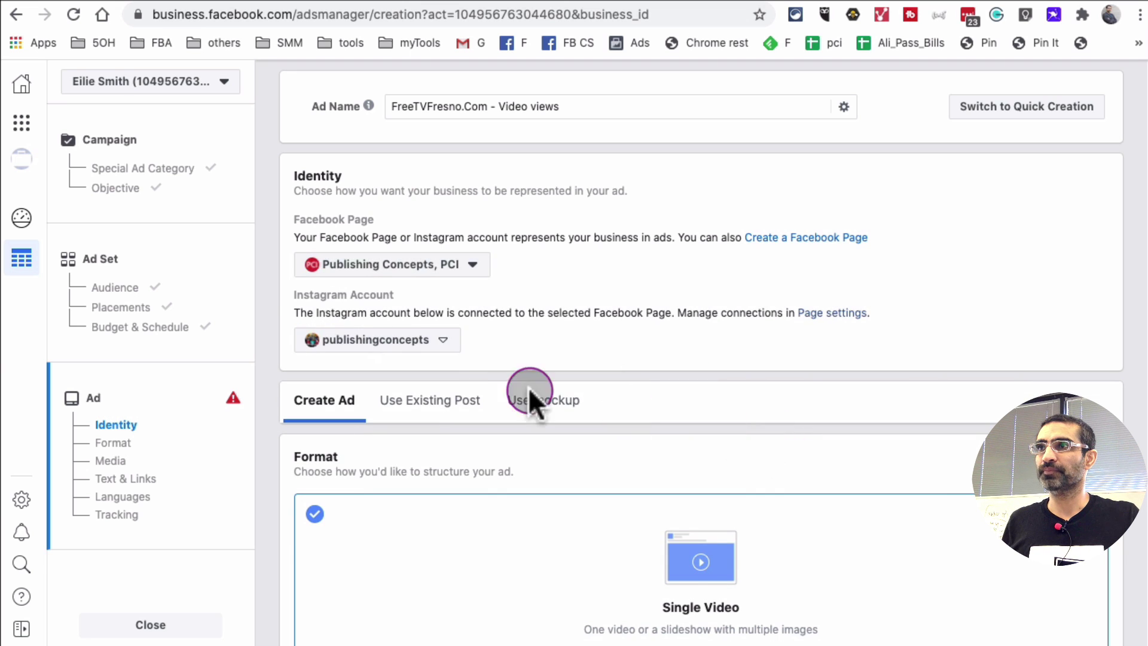
pyautogui.click(438, 342)
pyautogui.click(436, 395)
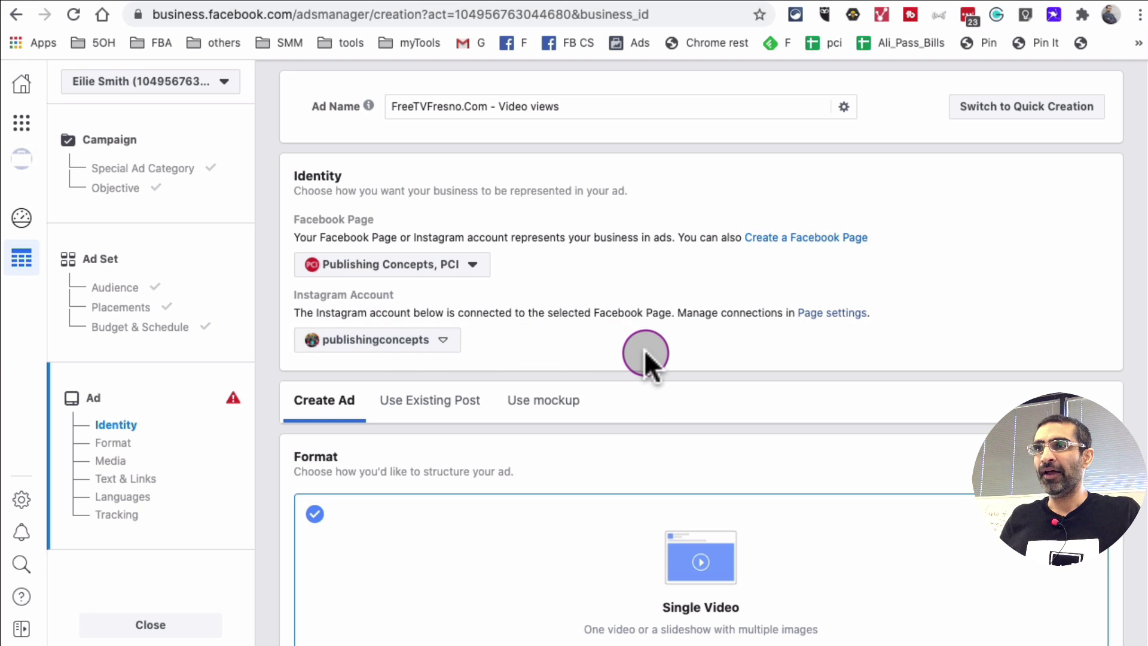
# Step: Compare the settings for using an existing post with those for creating a new single-video ad
pyautogui.scroll(-3, 642, 349)
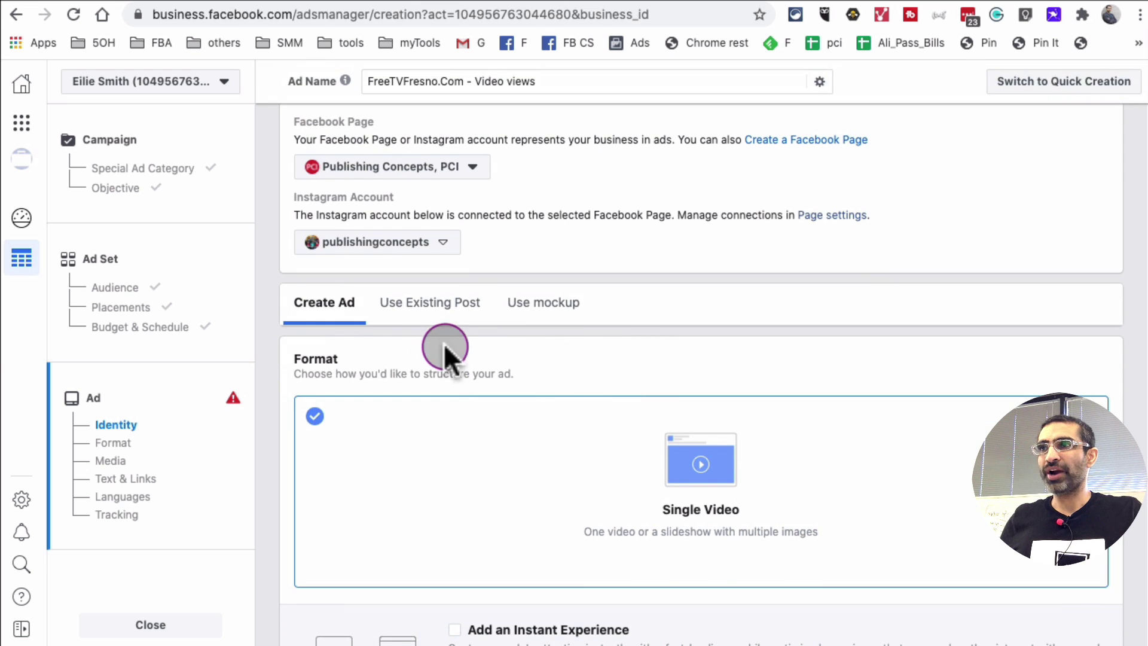
pyautogui.click(447, 307)
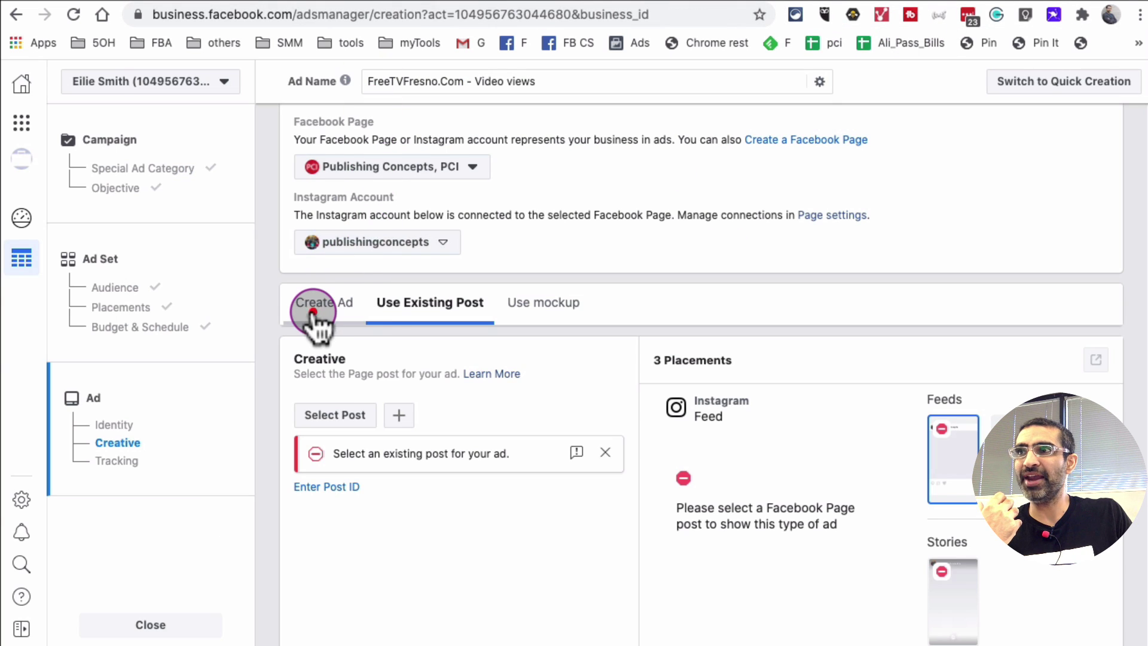
pyautogui.click(314, 307)
pyautogui.scroll(-2, 691, 477)
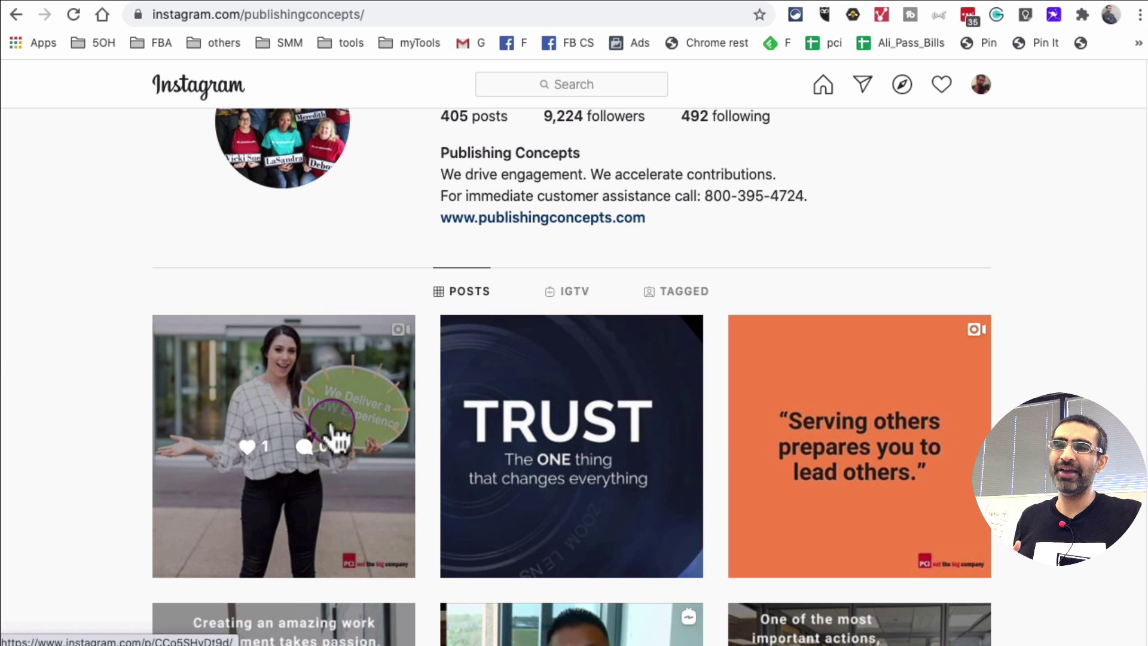
# Step: Browse the recent posts on the publishingconcepts Instagram profile for a video suitable for the ad
pyautogui.scroll(-5, 957, 436)
pyautogui.scroll(2, 735, 464)
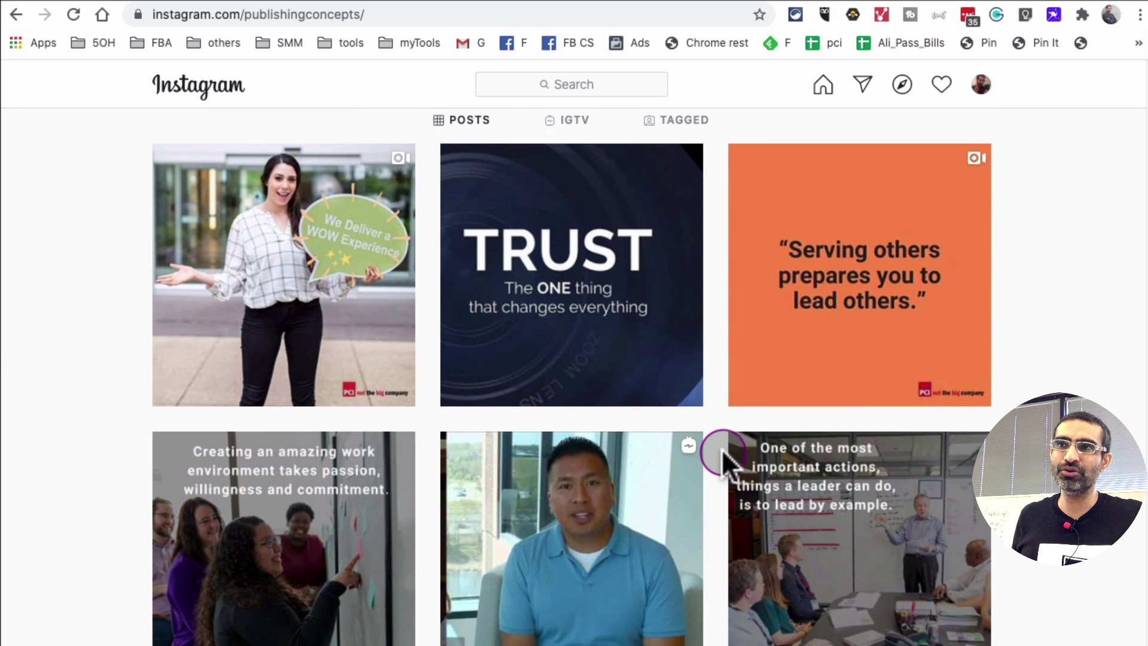
pyautogui.scroll(3, 721, 451)
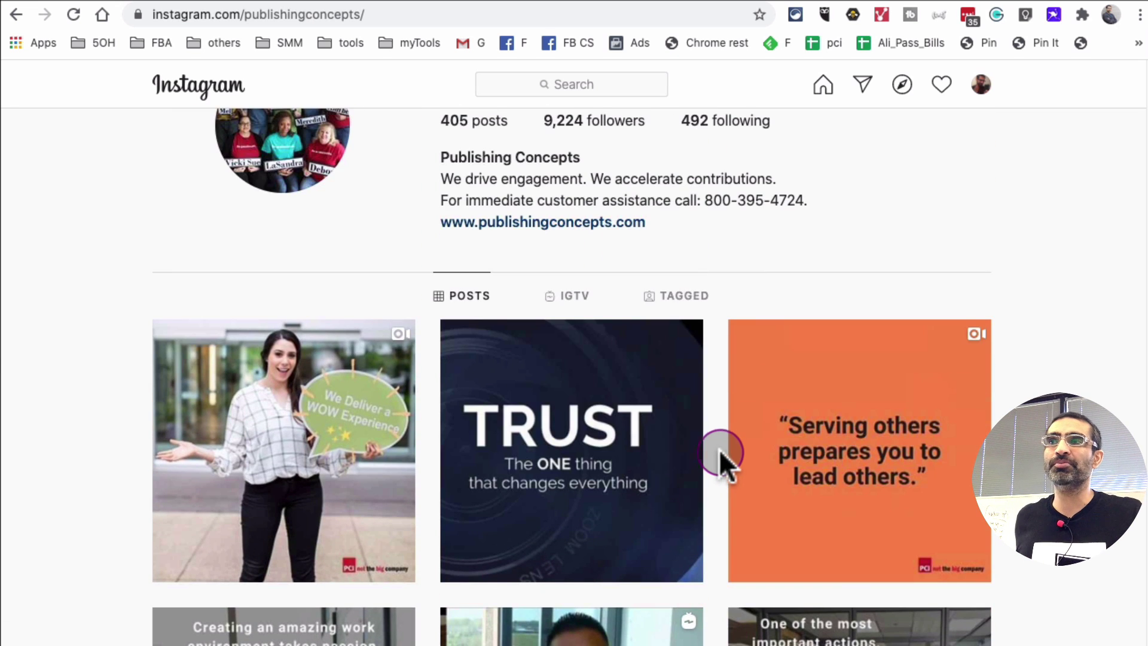
pyautogui.moveTo(648, 390)
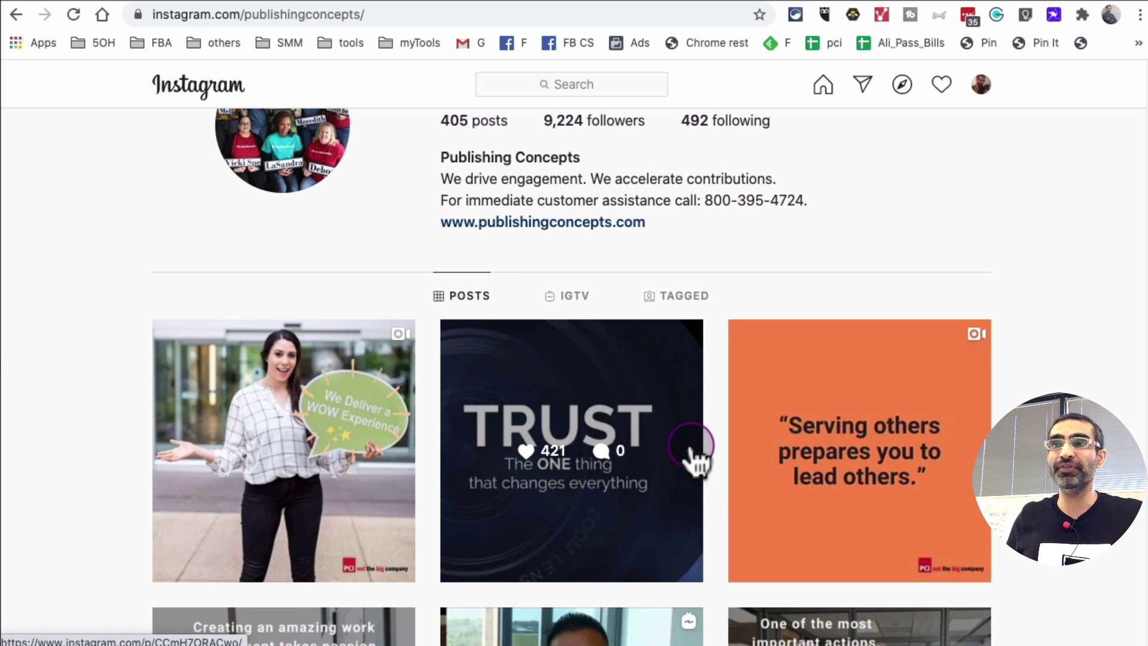
pyautogui.scroll(2, 687, 460)
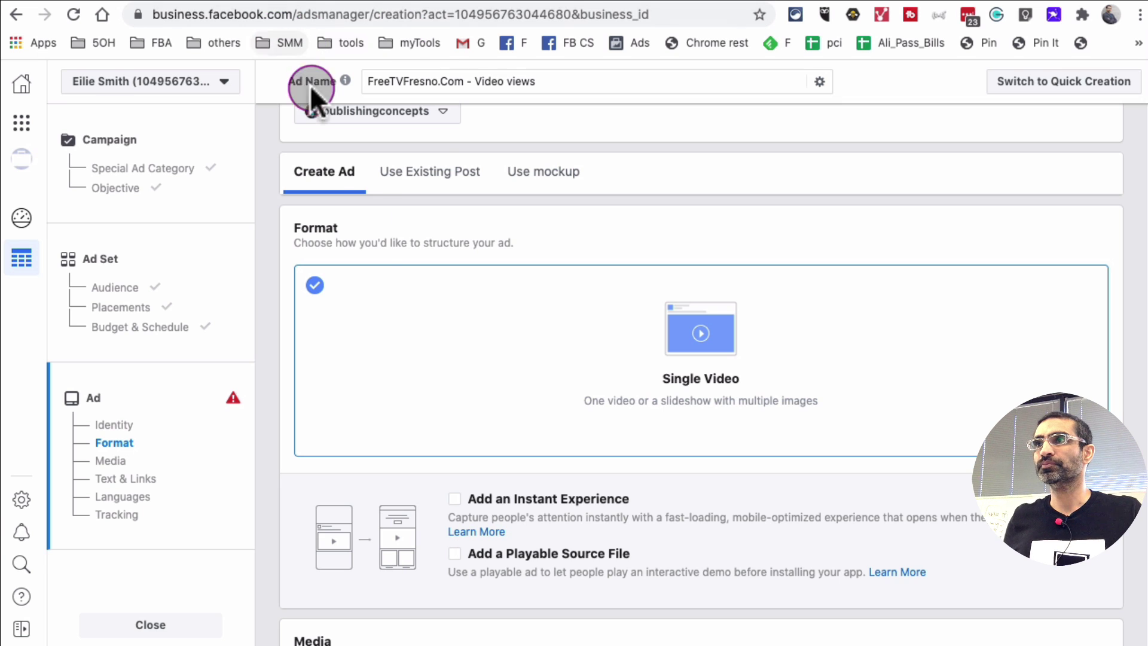
# Step: Switch the ad to using an existing post and check the selectable Facebook Page and Instagram posts without choosing one
pyautogui.click(415, 190)
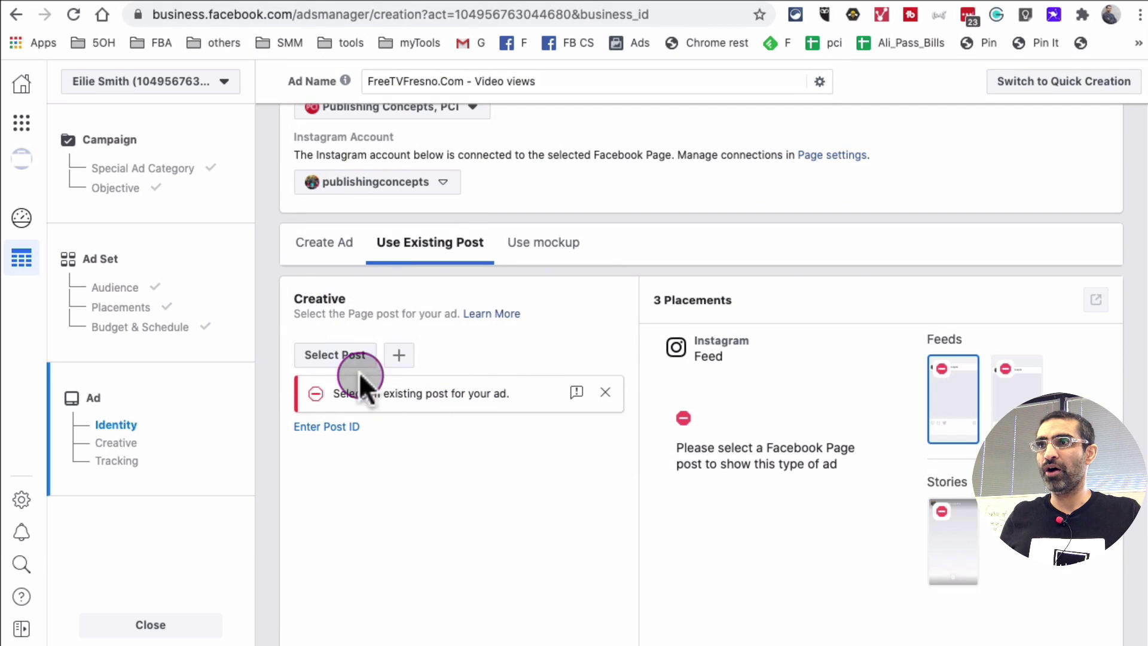
pyautogui.click(337, 356)
pyautogui.click(279, 179)
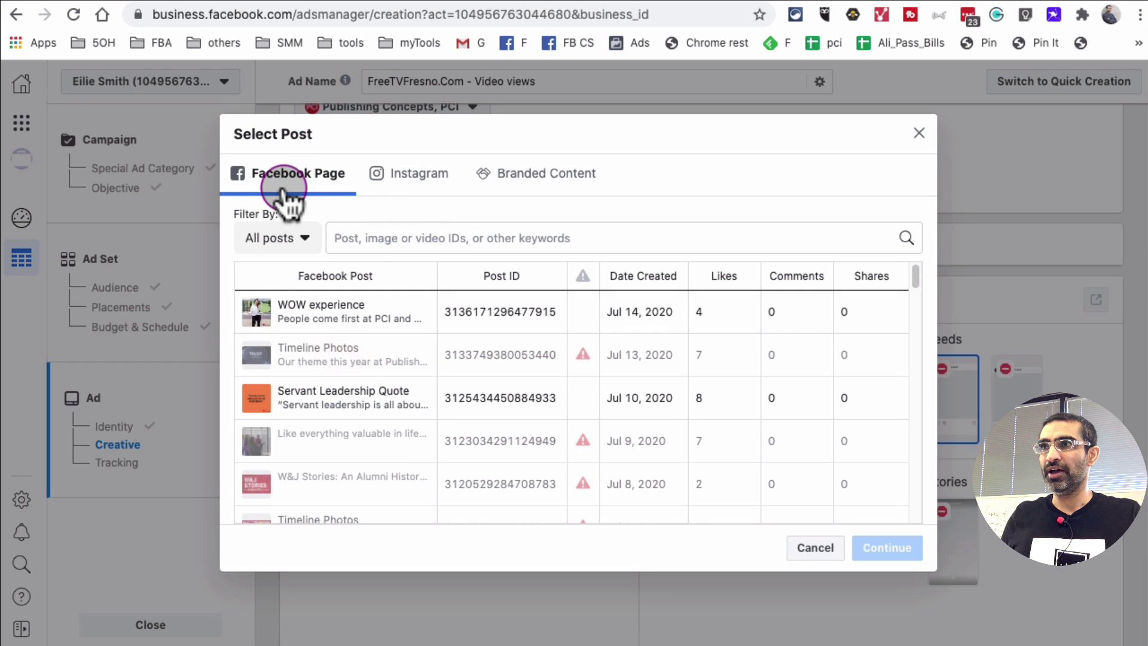
pyautogui.click(418, 174)
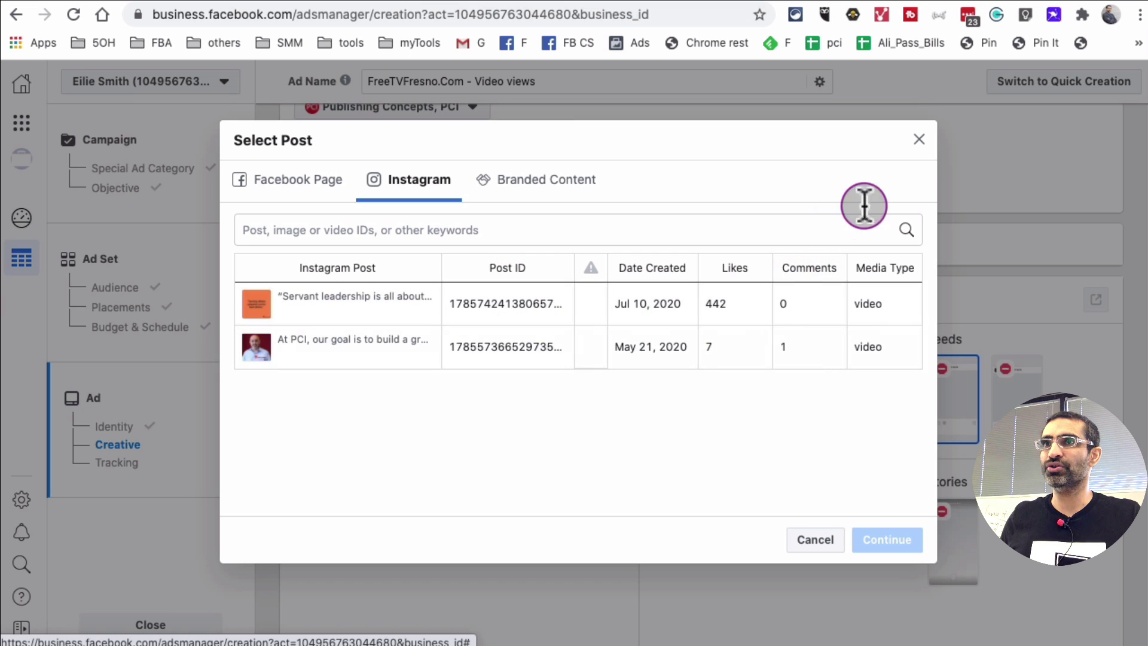
pyautogui.click(801, 540)
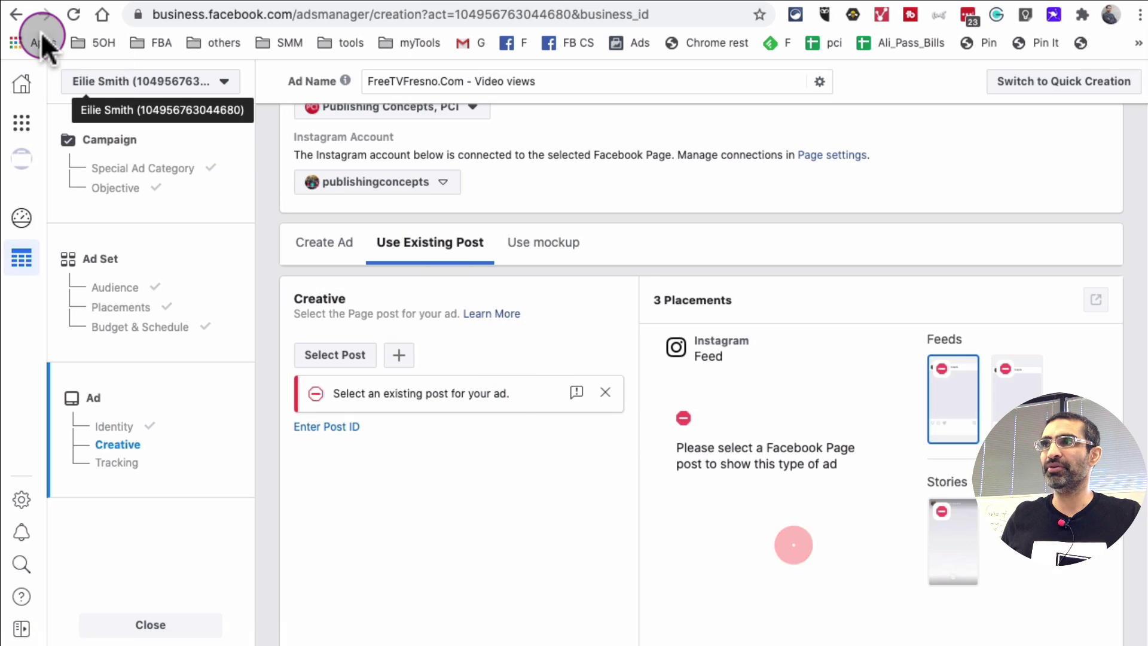
# Step: Reload the ad creation page and resume the IG Video views 0714 draft
pyautogui.click(73, 15)
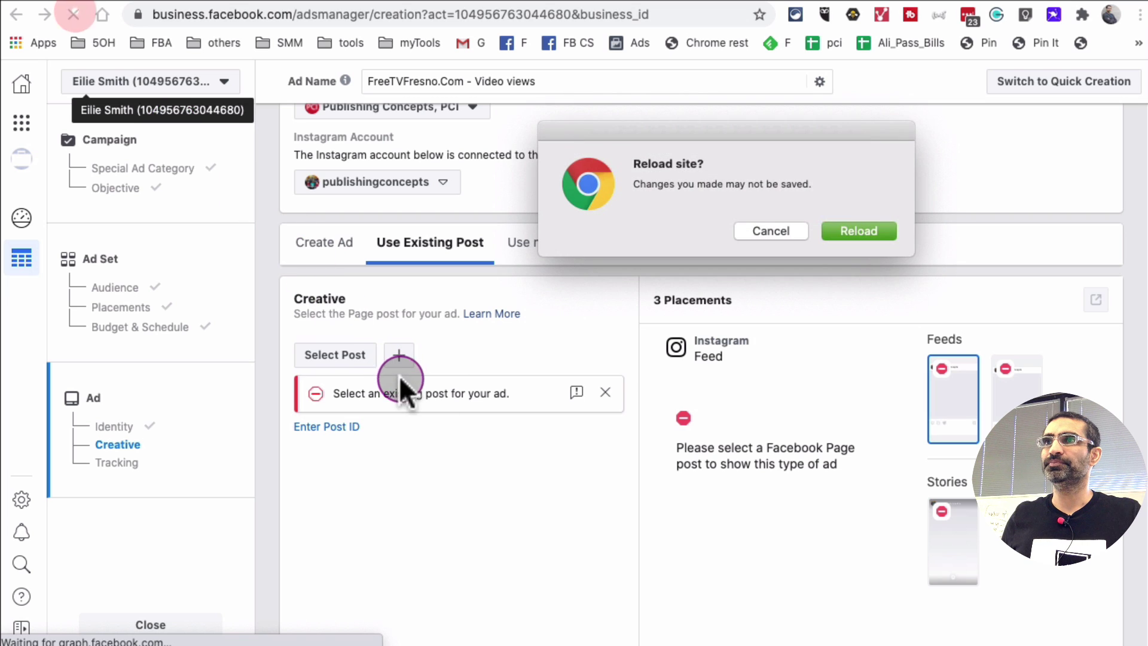
pyautogui.click(884, 232)
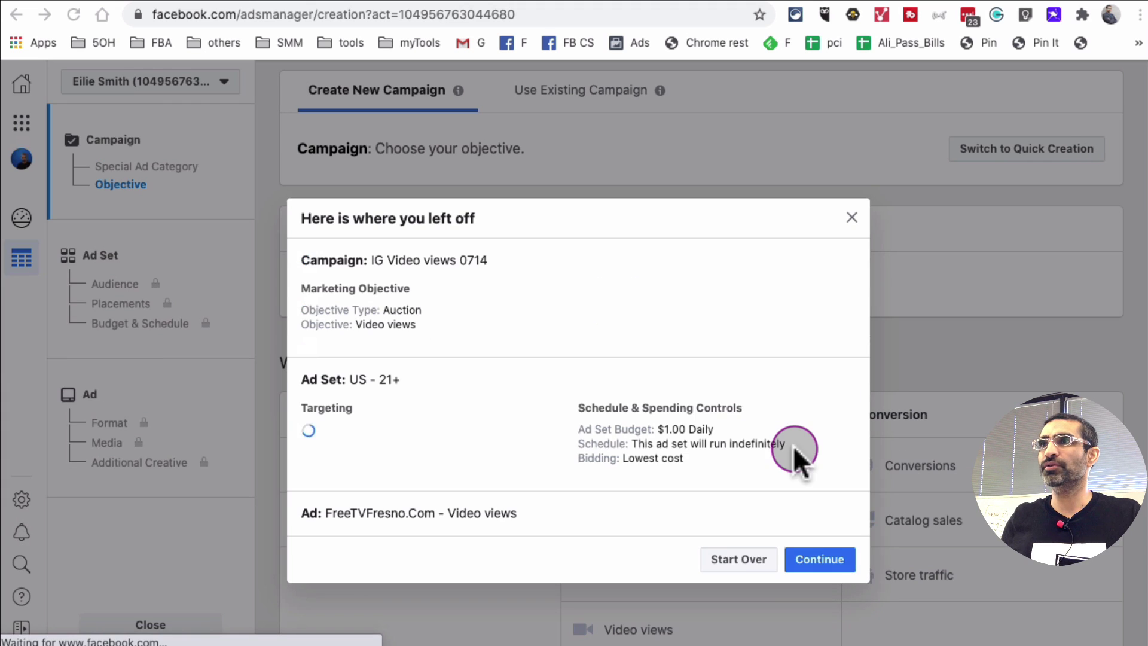
pyautogui.click(828, 562)
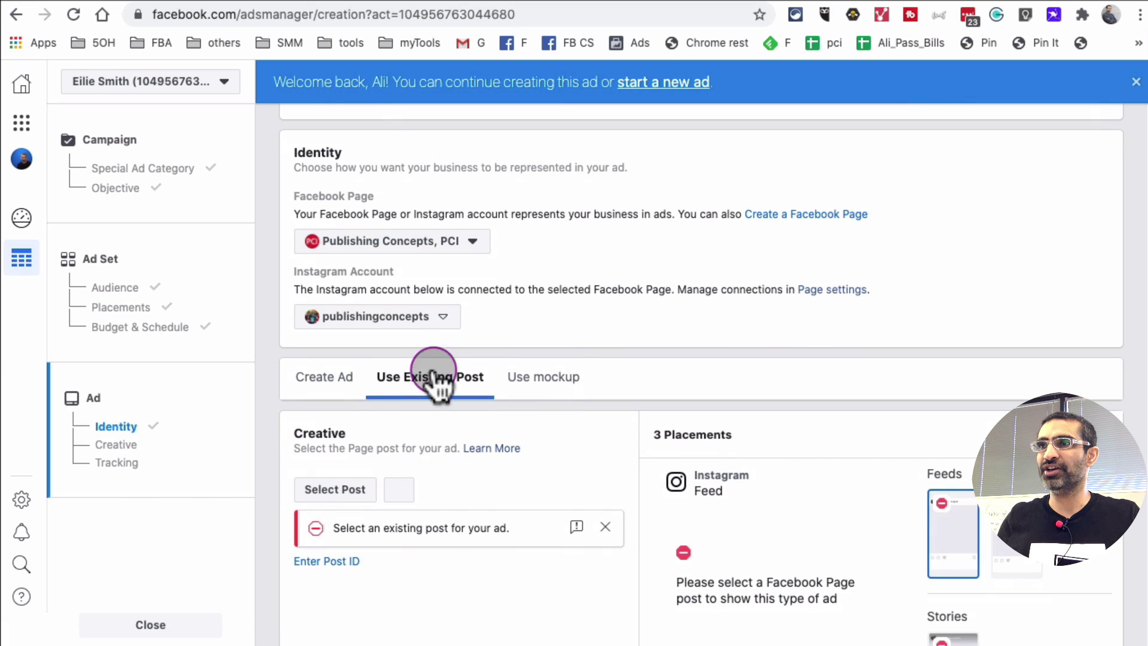
# Step: Use the Jul 14, 2020 Instagram video post beginning "People come first at PCI" as the ad's existing post
pyautogui.scroll(-2, 379, 449)
pyautogui.click(327, 376)
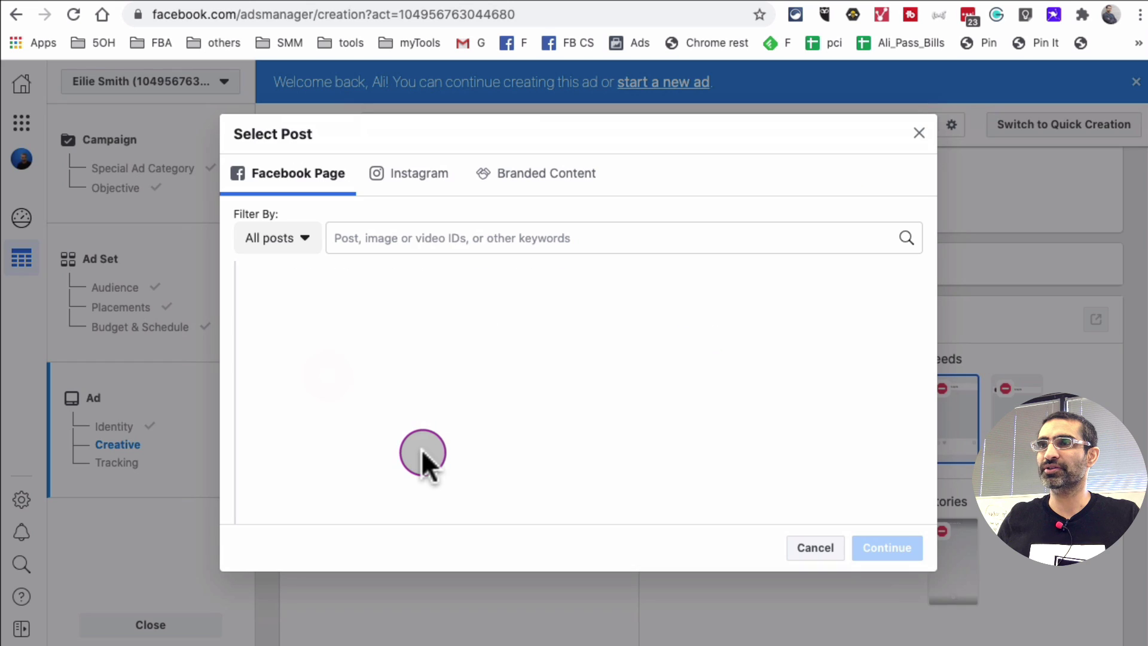
pyautogui.click(417, 177)
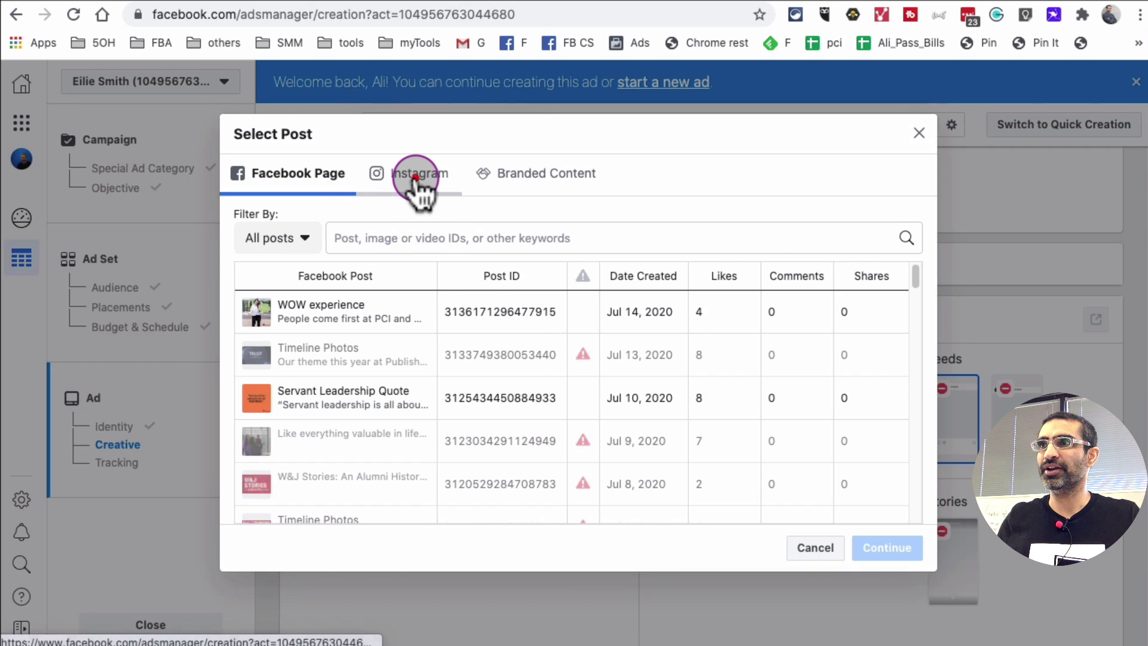
pyautogui.click(386, 312)
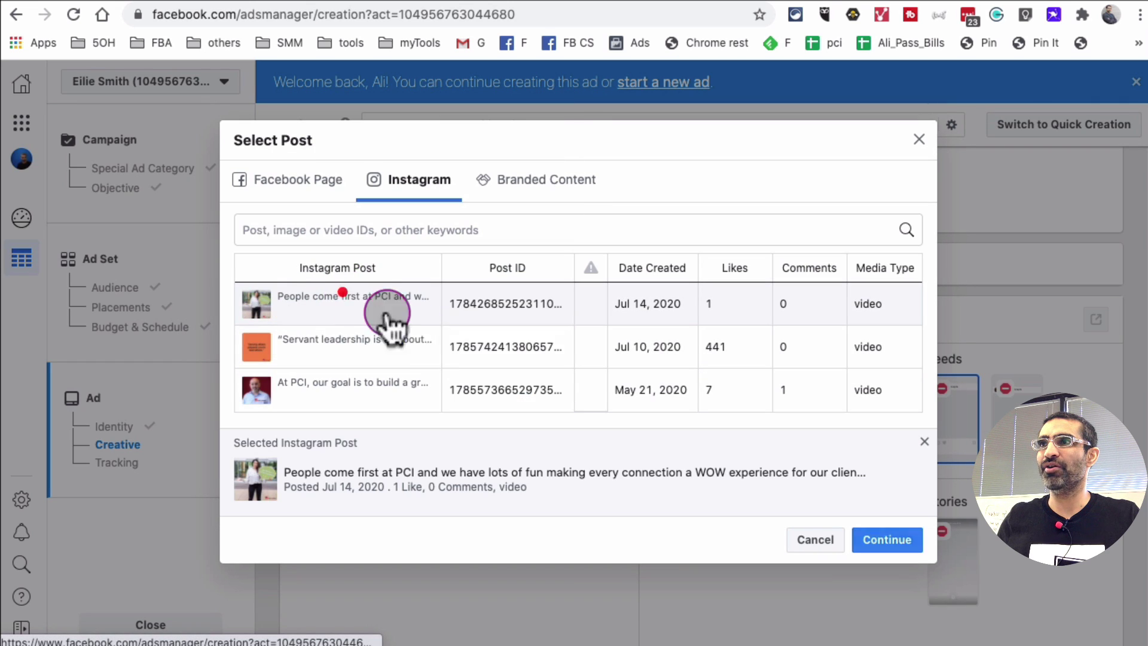
pyautogui.click(877, 541)
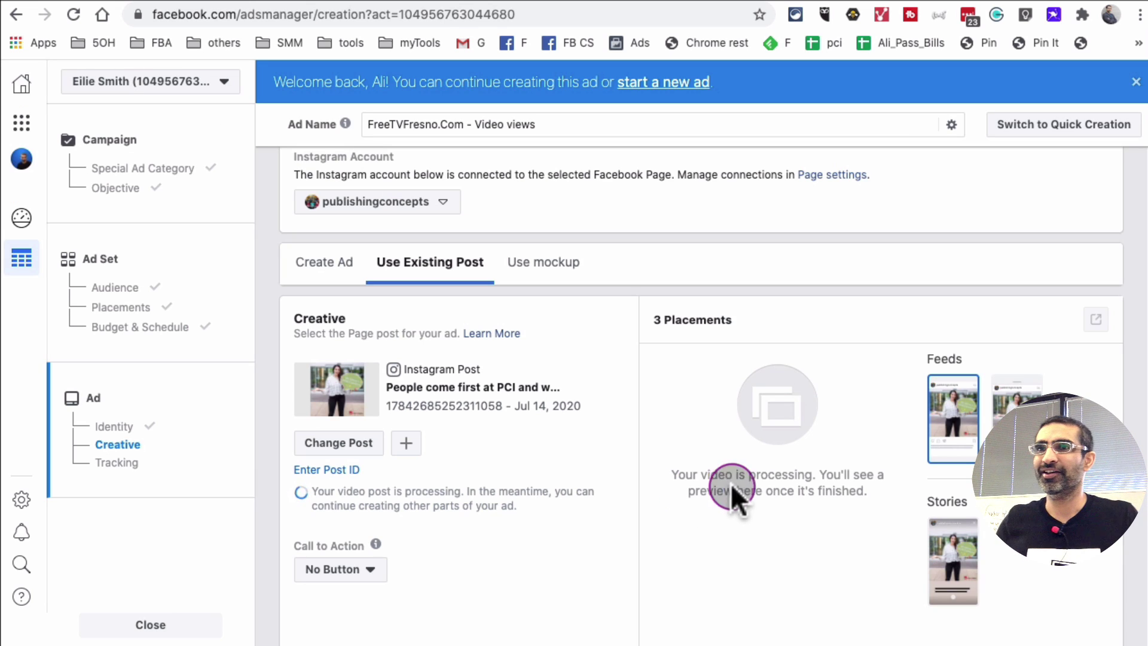
# Step: Examine the ad's placement previews and the available call-to-action options without choosing a different one
pyautogui.scroll(-3, 828, 398)
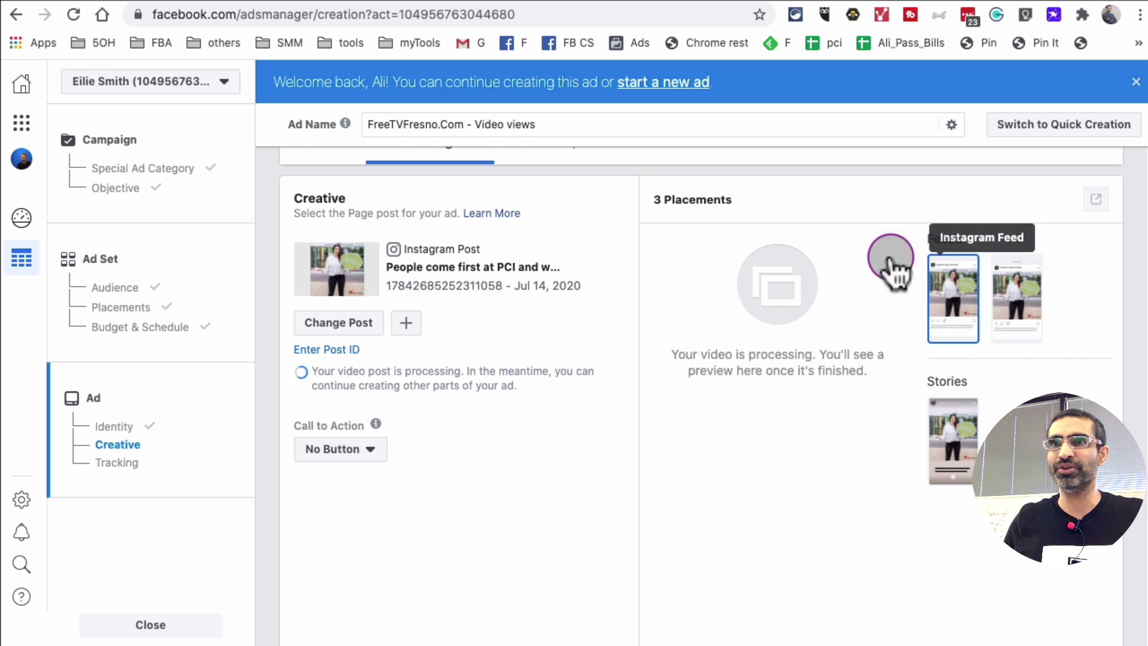
pyautogui.scroll(-3, 789, 277)
pyautogui.scroll(1, 819, 304)
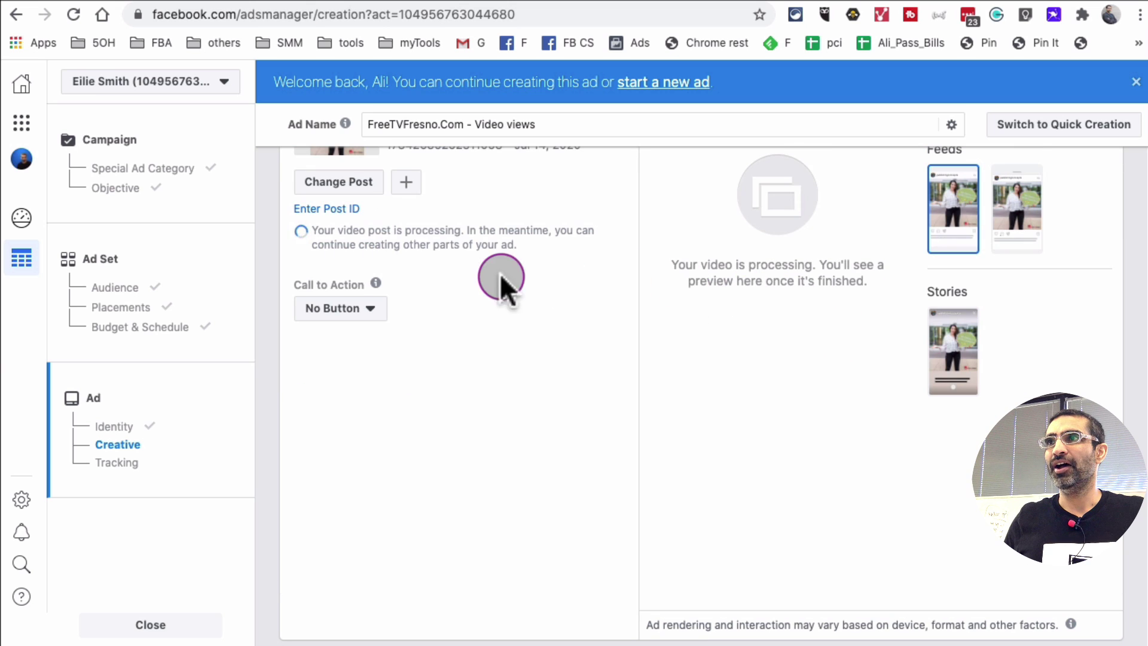
pyautogui.click(372, 309)
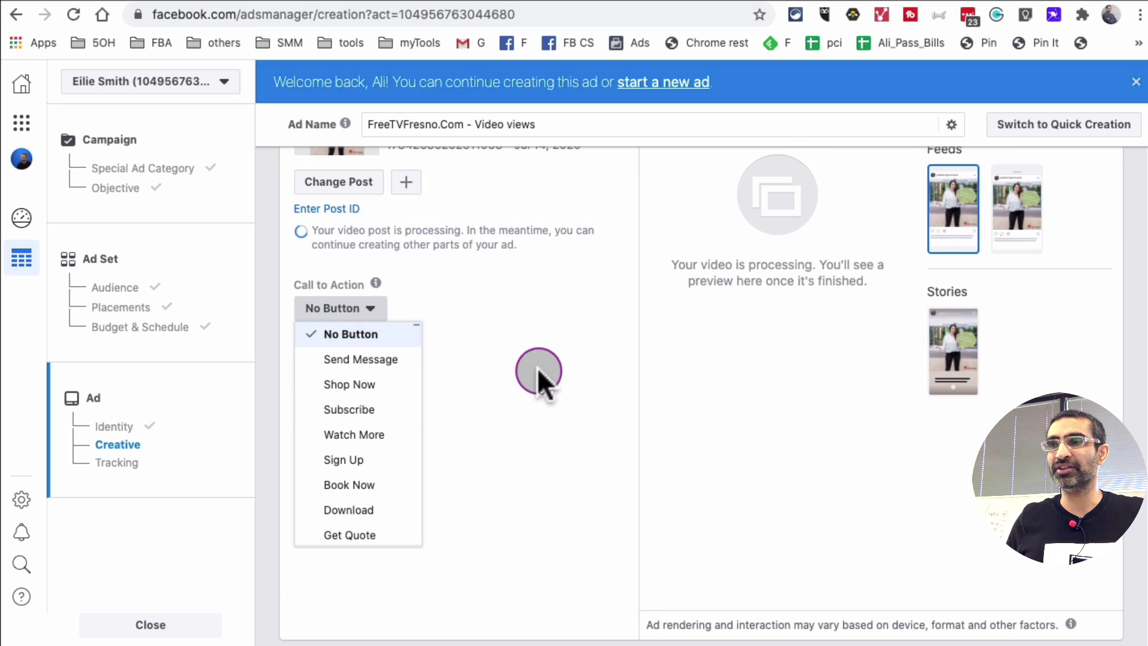
pyautogui.click(569, 355)
pyautogui.scroll(2, 570, 354)
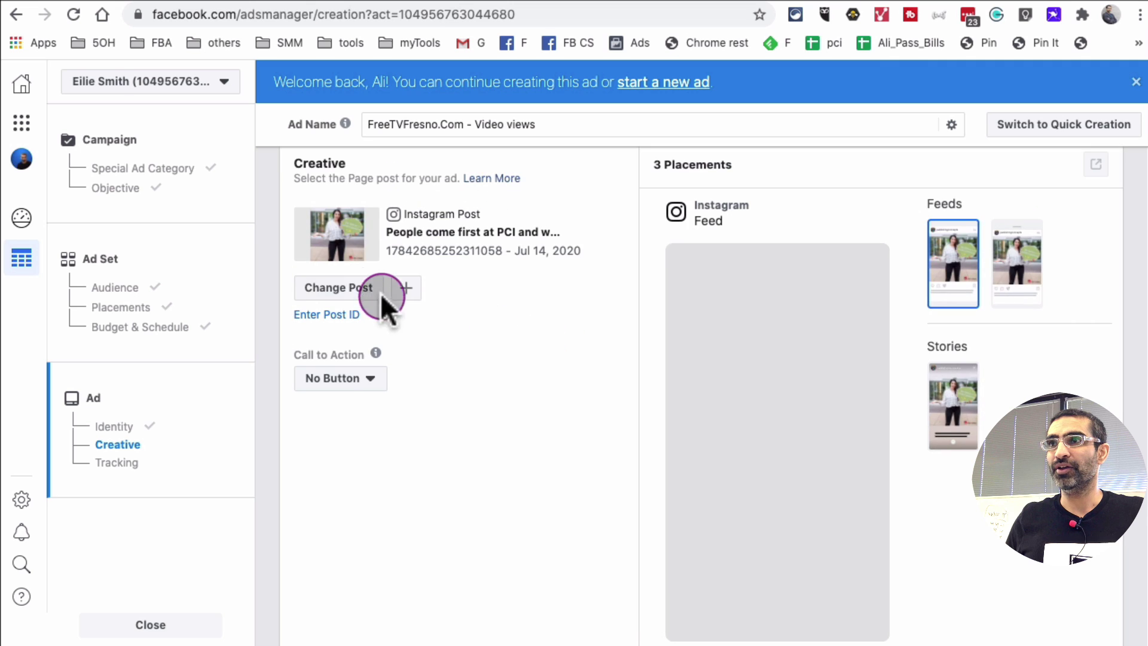
# Step: Review the tracking options and the draft's campaign, ad set and ad summary, and close the summary without confirming
pyautogui.scroll(-7, 584, 367)
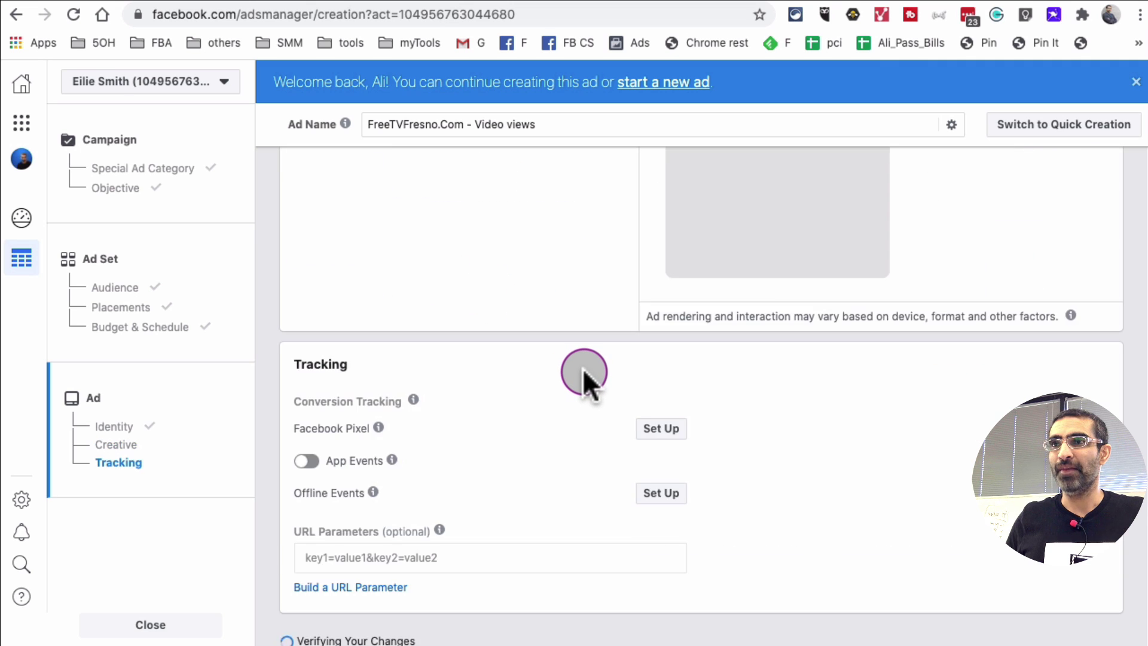
pyautogui.scroll(-3, 584, 372)
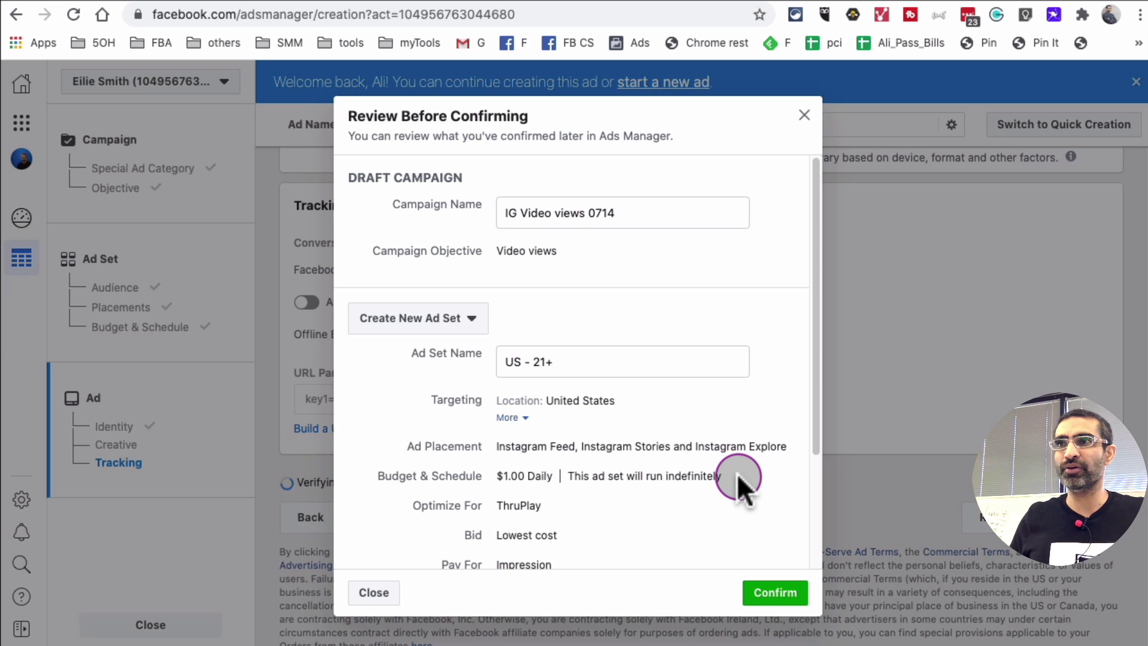
pyautogui.scroll(-1, 737, 472)
pyautogui.scroll(1, 733, 466)
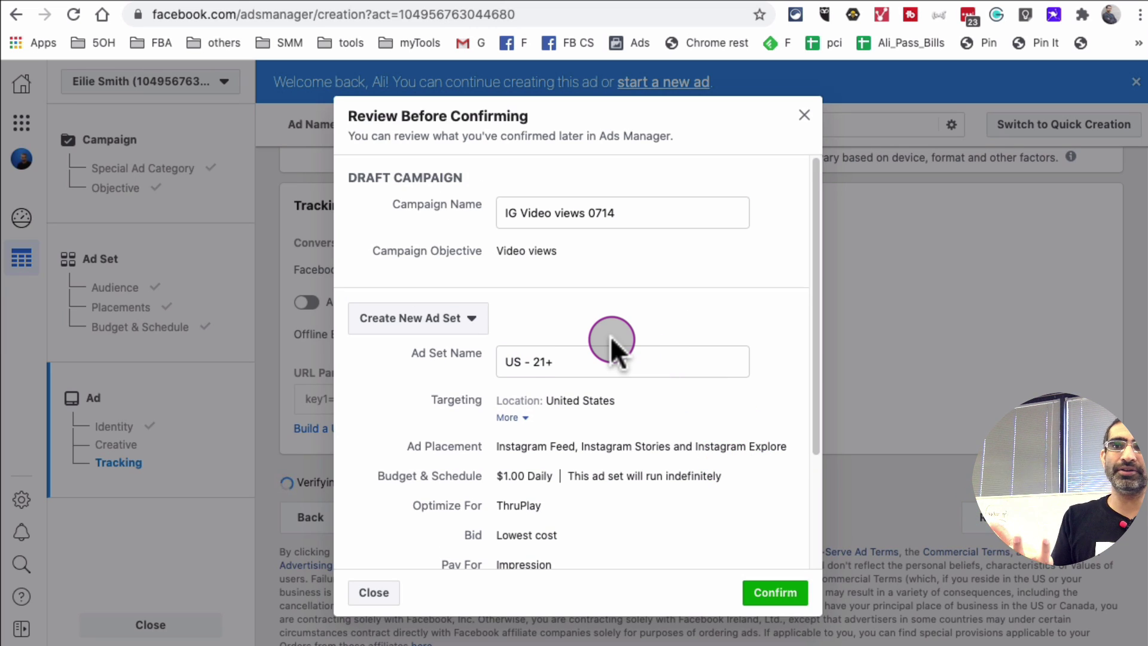
pyautogui.scroll(-3, 600, 367)
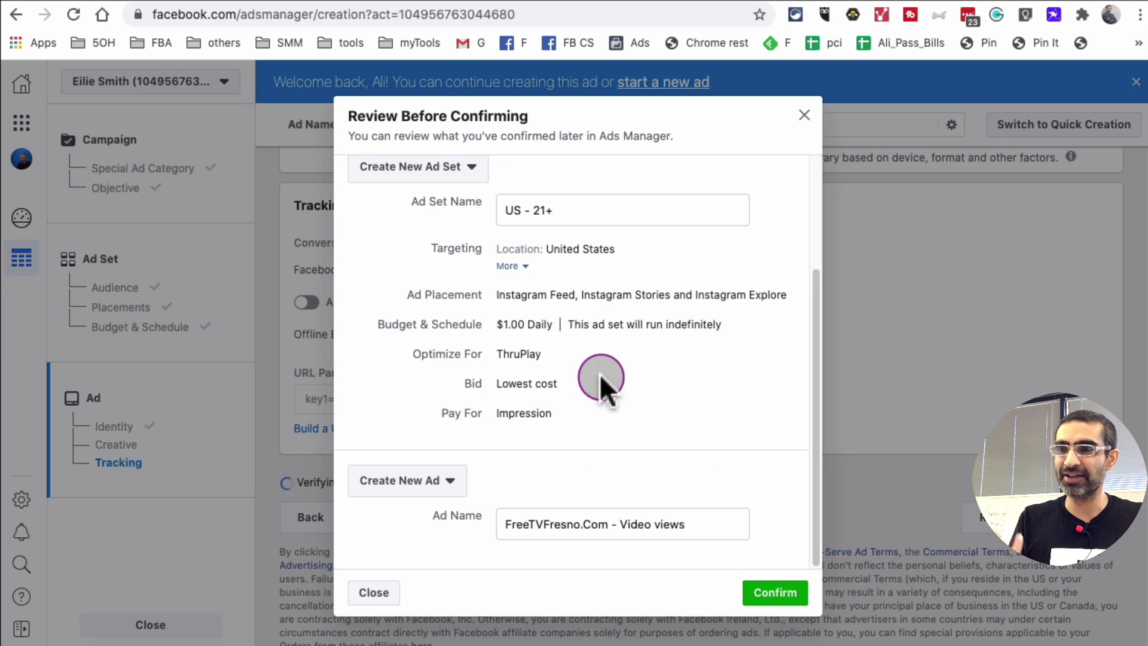
pyautogui.click(374, 593)
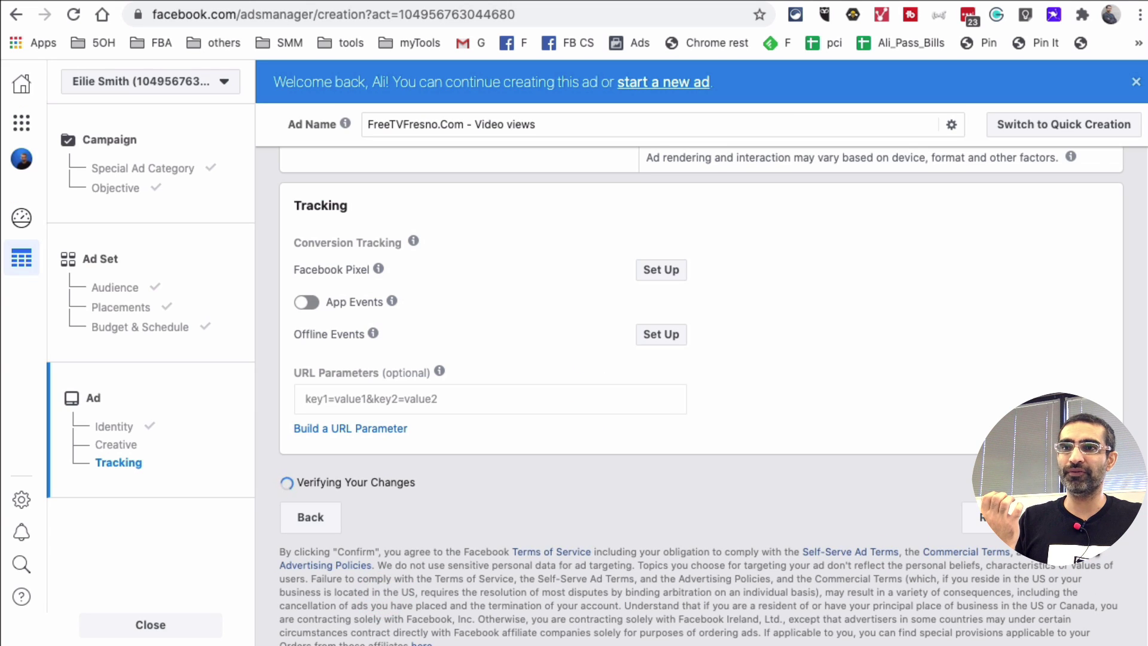